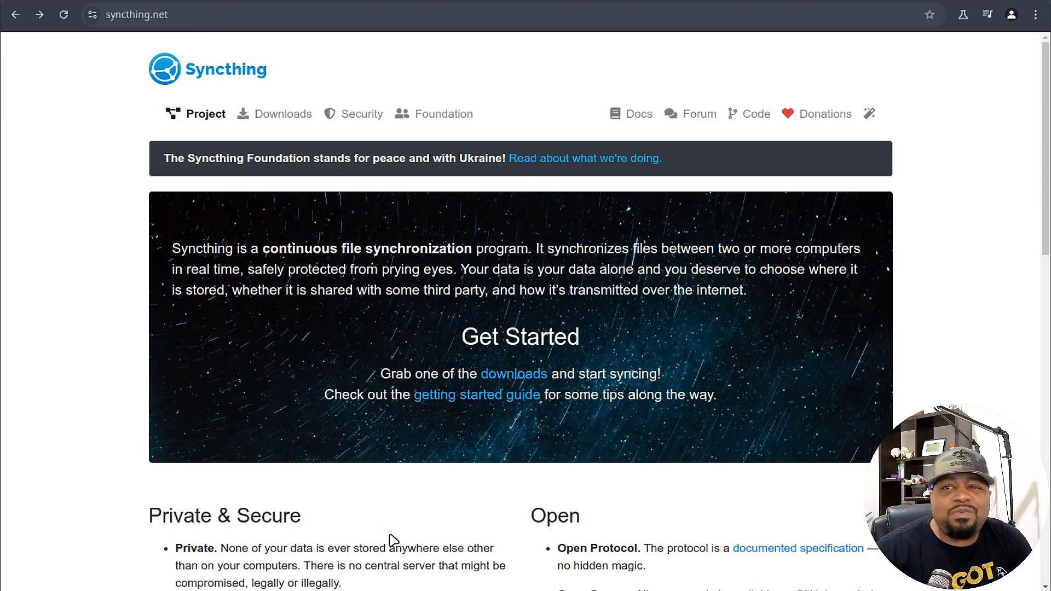
Browse the Syncthing documentation at docs.syncthing.net, then return to the syncthing.net homepage.
{"action": "left_click", "coordinate": [638, 116]}
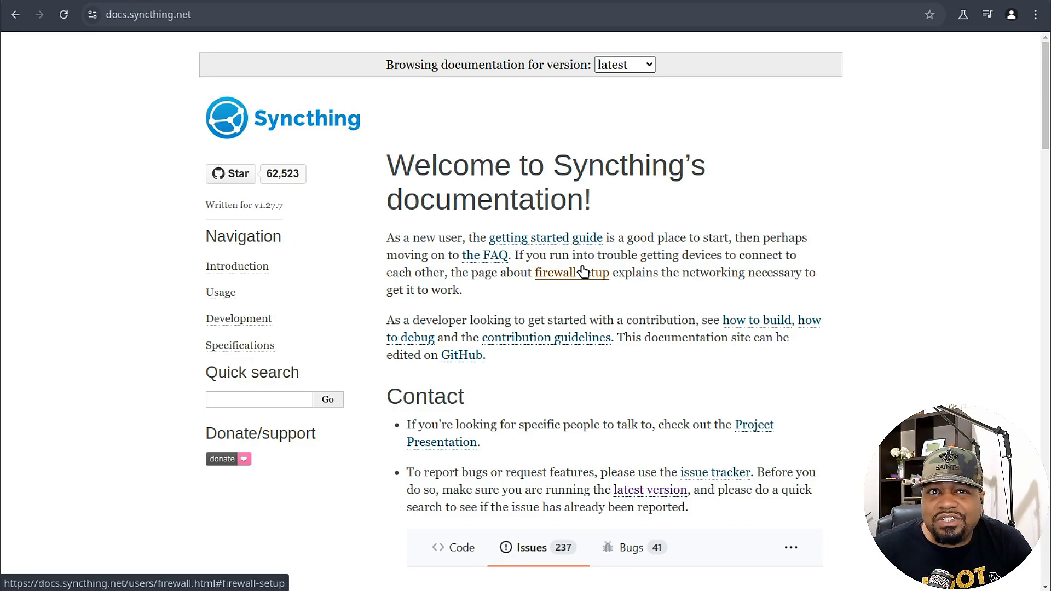
{"action": "left_click", "coordinate": [16, 14]}
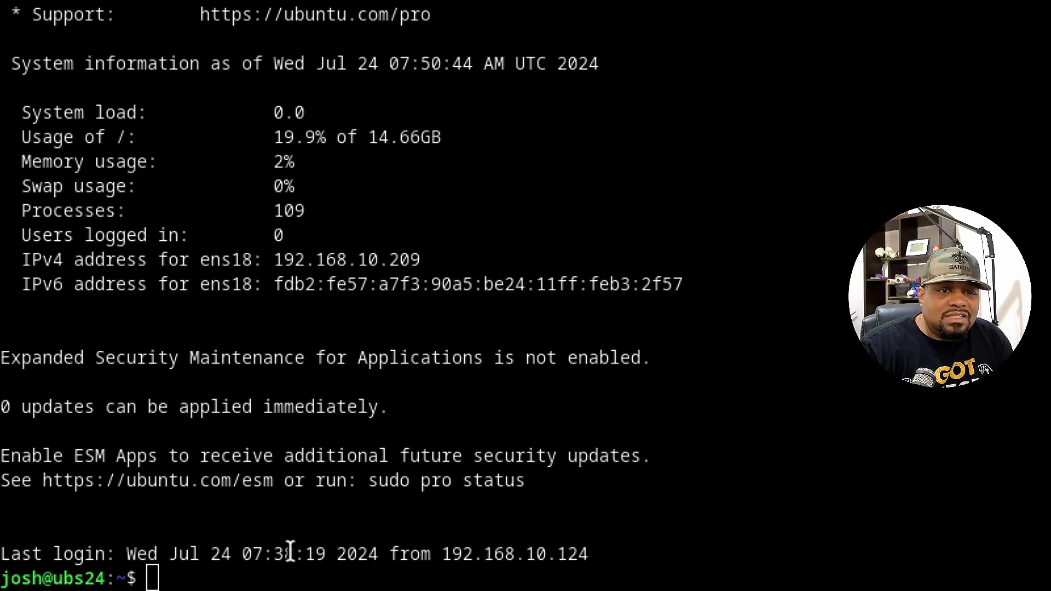
Refresh package lists with sudo apt update and paste the Syncthing release-key curl command.
{"action": "type", "text": "sudo apt update"}
{"action": "key", "text": "Return"}
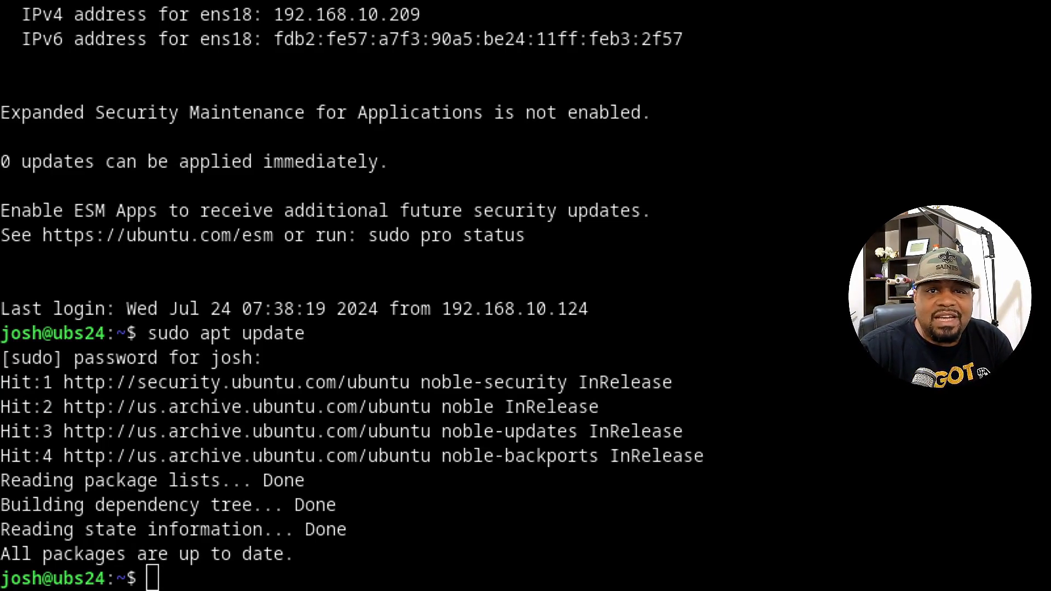
{"action": "left_click", "coordinate": [365, 562]}
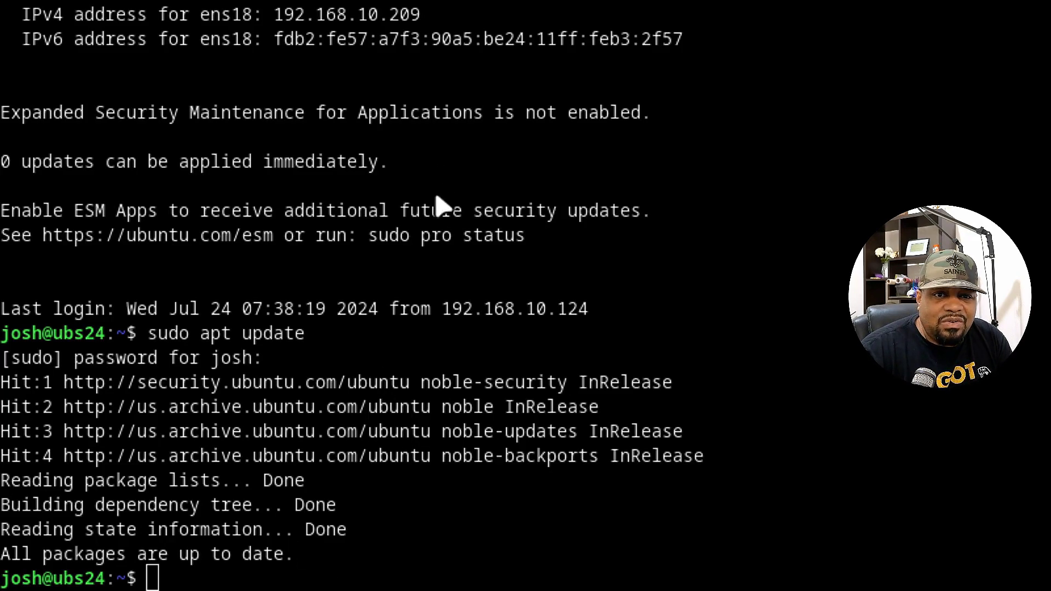
{"action": "right_click", "coordinate": [546, 255]}
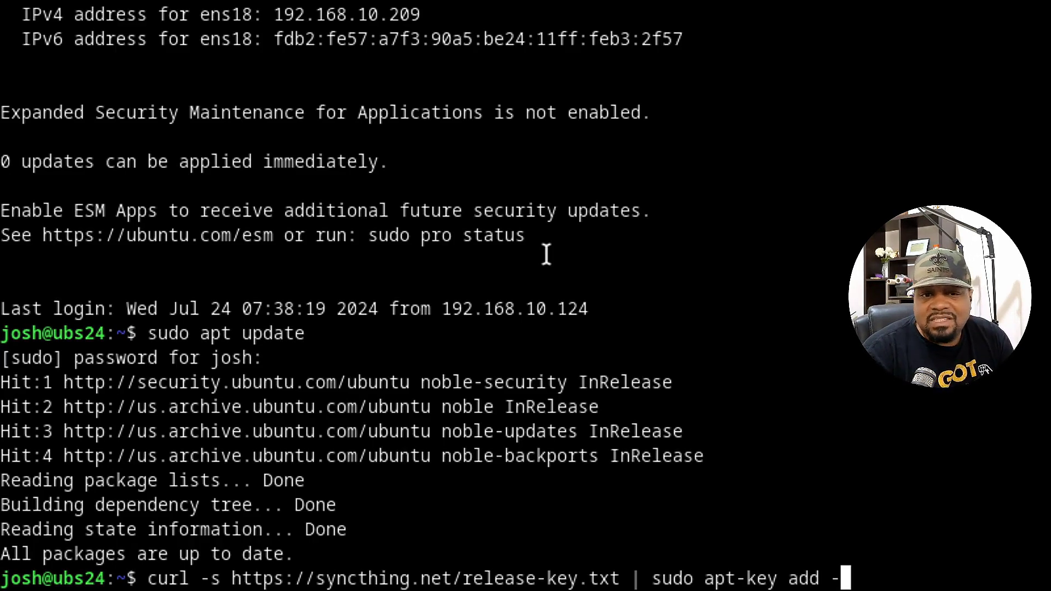
Import the Syncthing release key and paste the echo-to-tee command adding the Syncthing apt source.
{"action": "key", "text": "Return"}
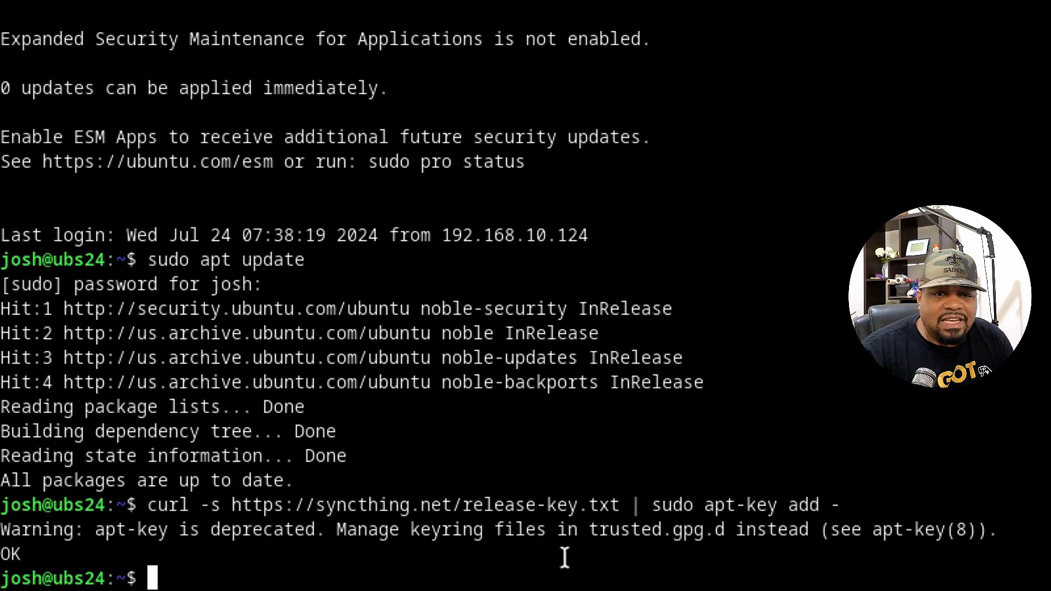
{"action": "left_click_drag", "start_coordinate": [589, 531], "coordinate": [725, 530]}
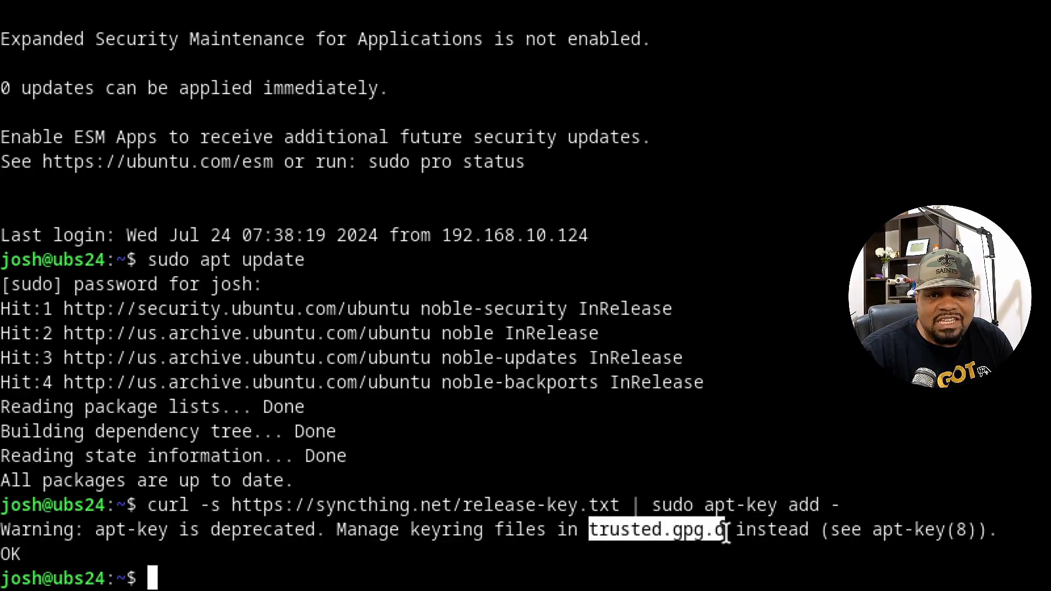
{"action": "left_click", "coordinate": [632, 573]}
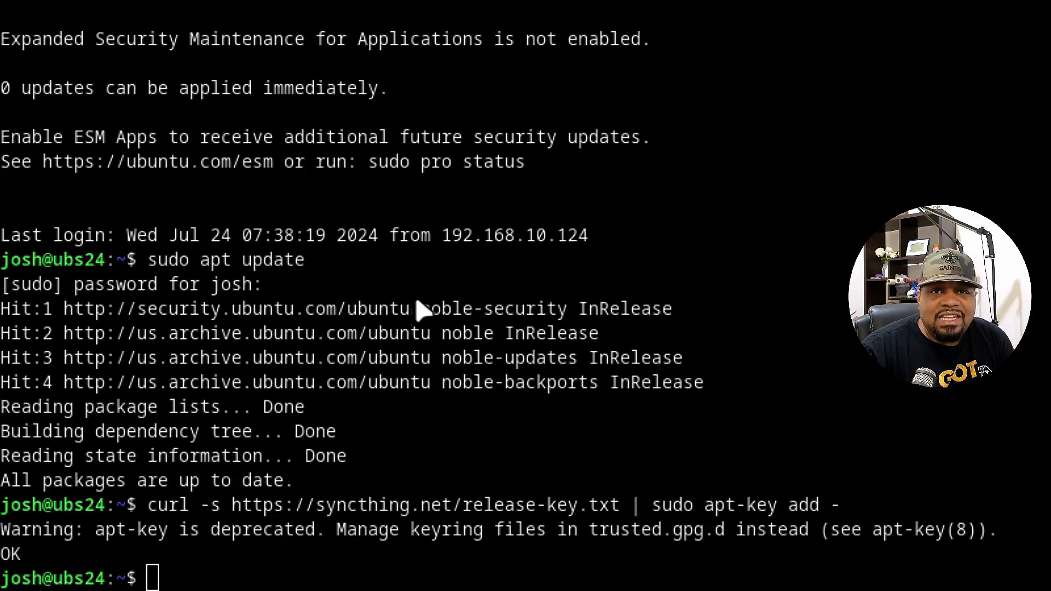
{"action": "right_click", "coordinate": [579, 577]}
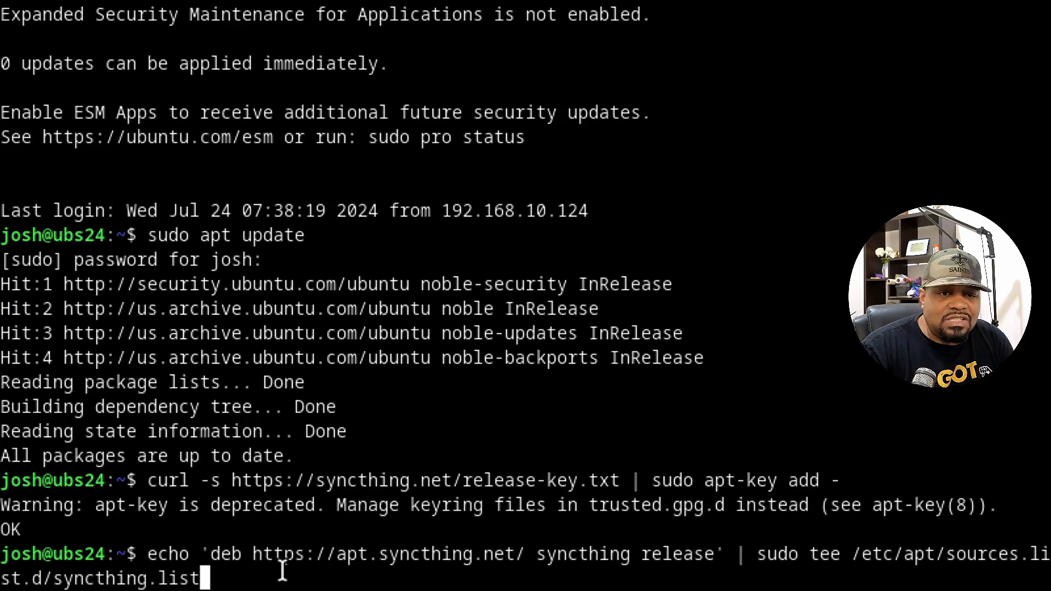
Write the Syncthing repository into apt sources and refresh package lists from it.
{"action": "key", "text": "Return"}
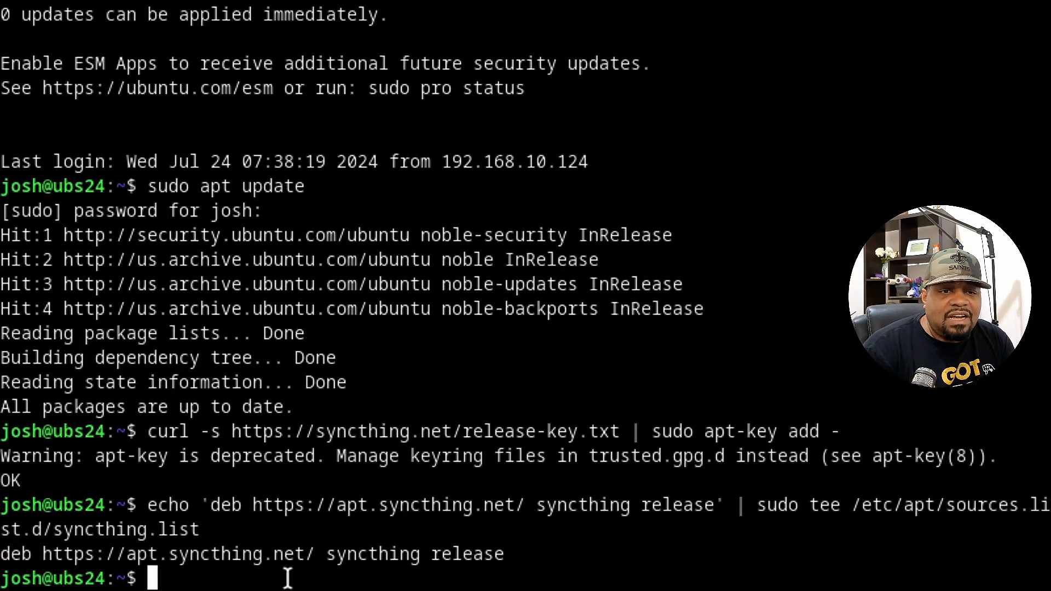
{"action": "type", "text": "sudo "}
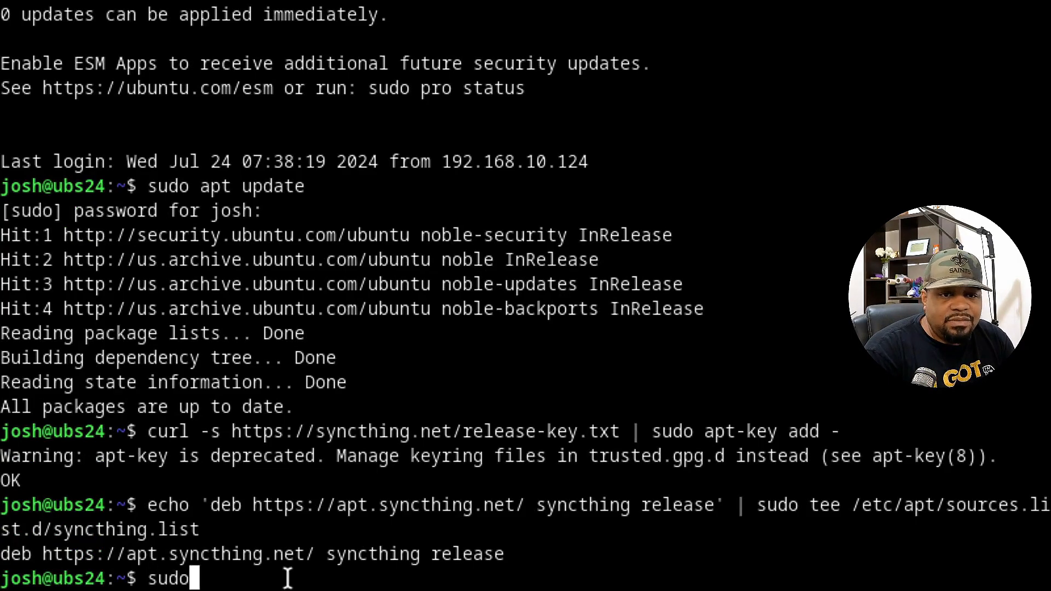
{"action": "type", "text": "apt u"}
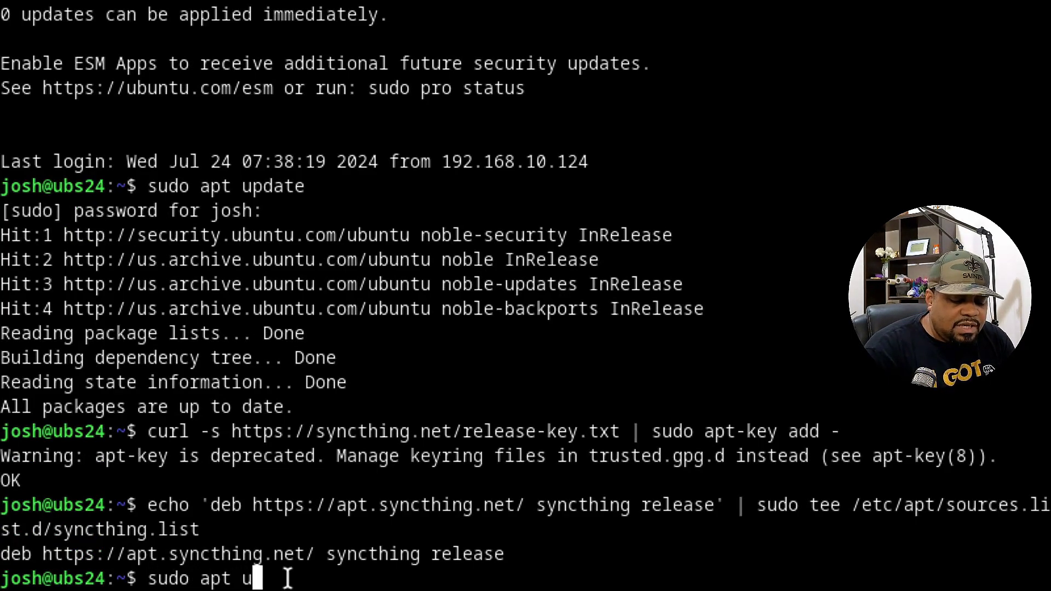
{"action": "type", "text": "pdate"}
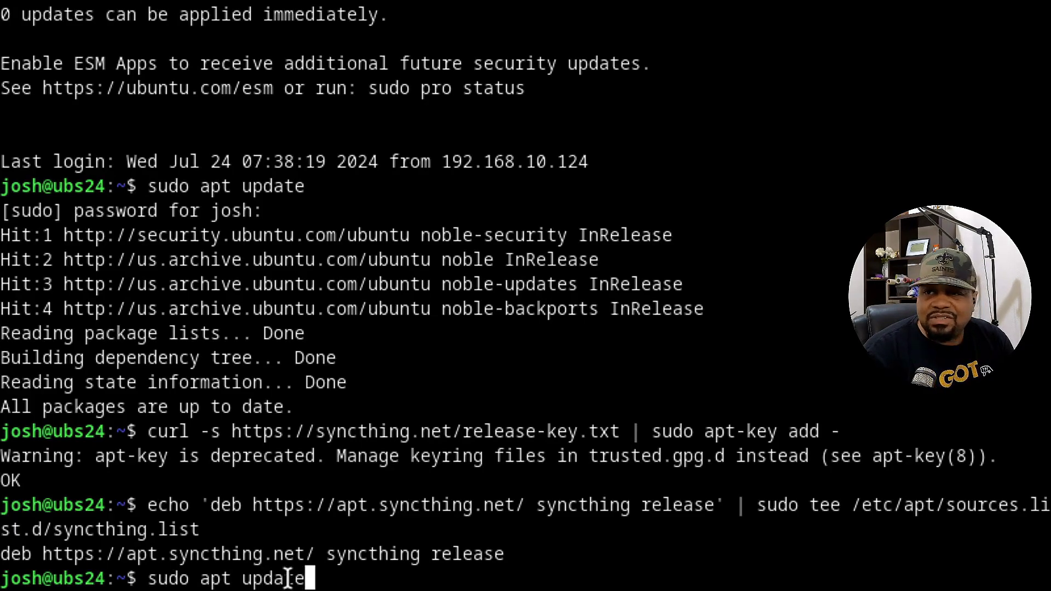
{"action": "key", "text": "Return"}
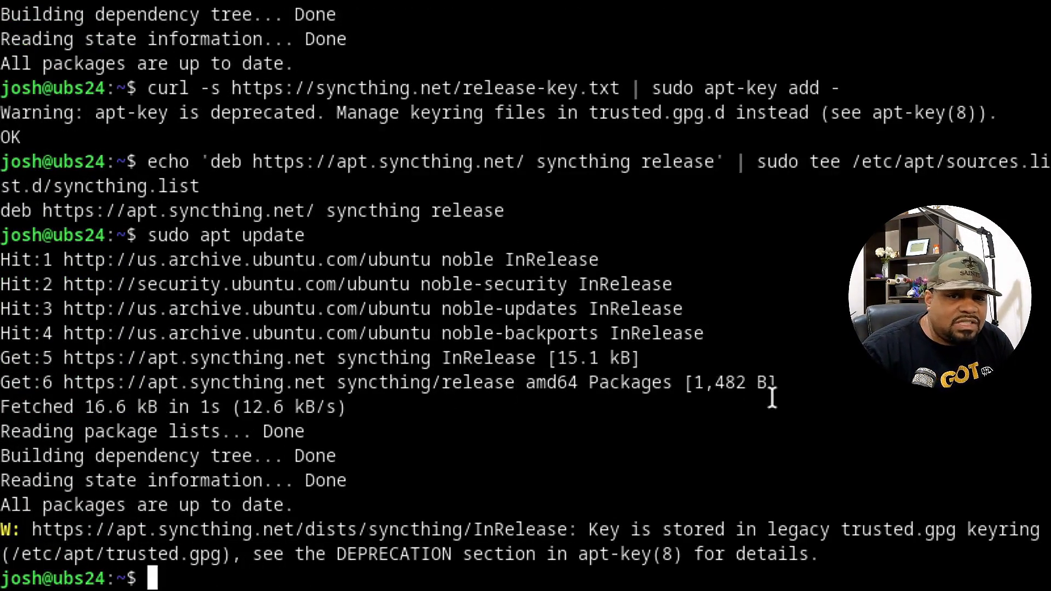
{"action": "left_click_drag", "start_coordinate": [786, 386], "coordinate": [1, 357]}
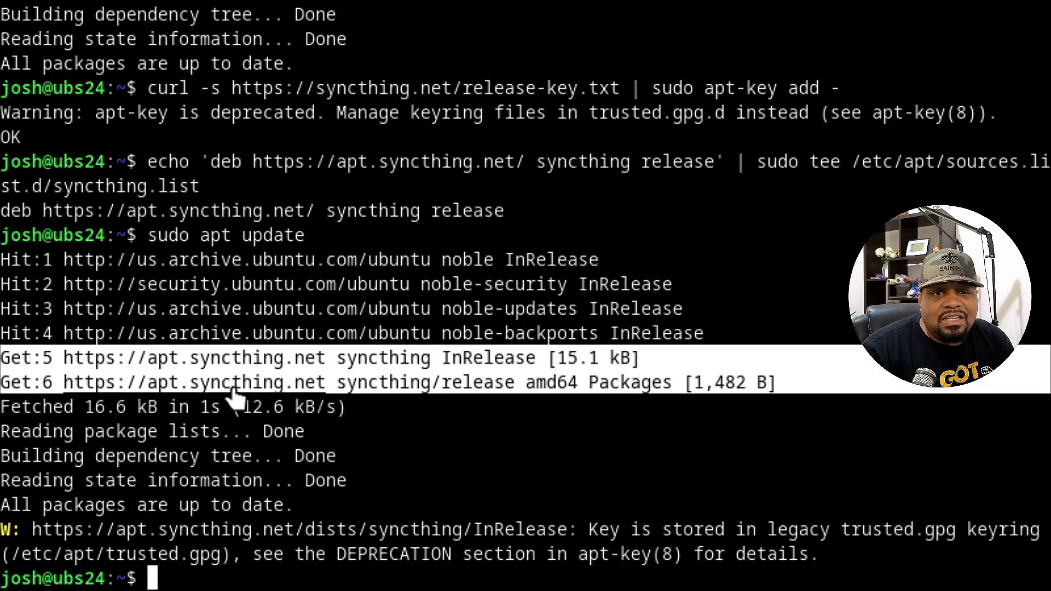
{"action": "left_click", "coordinate": [458, 579]}
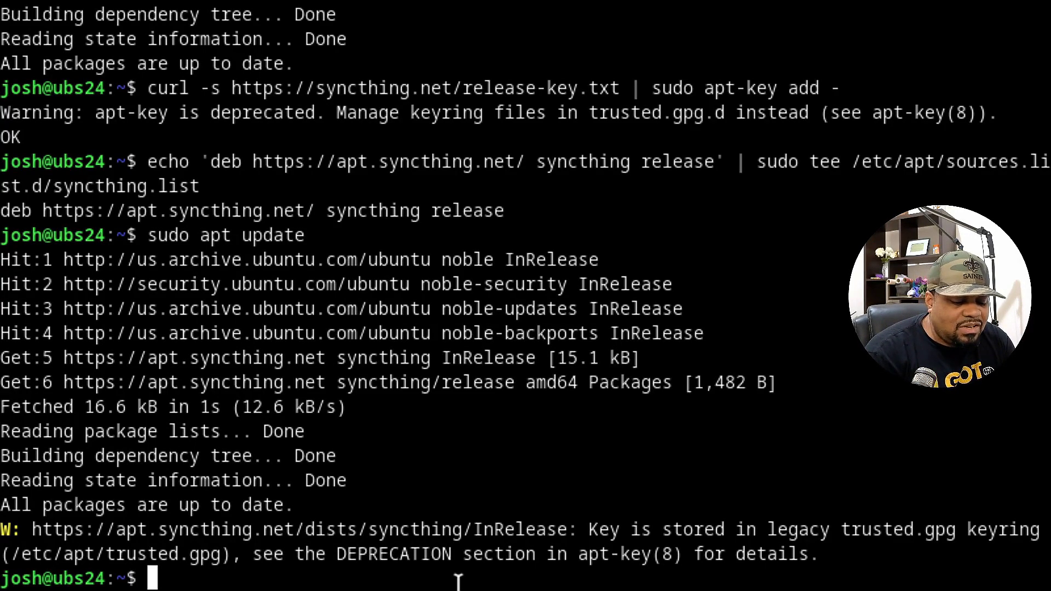
Install Syncthing 1.27.9 with sudo apt install syncthing.
{"action": "type", "text": "sudo apt in"}
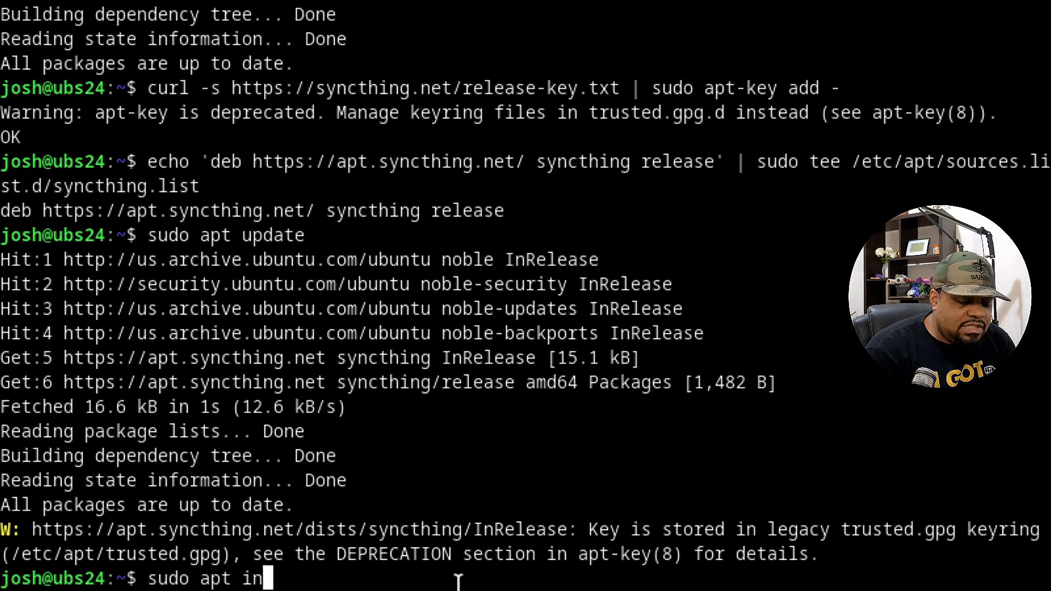
{"action": "type", "text": "stall syncthing"}
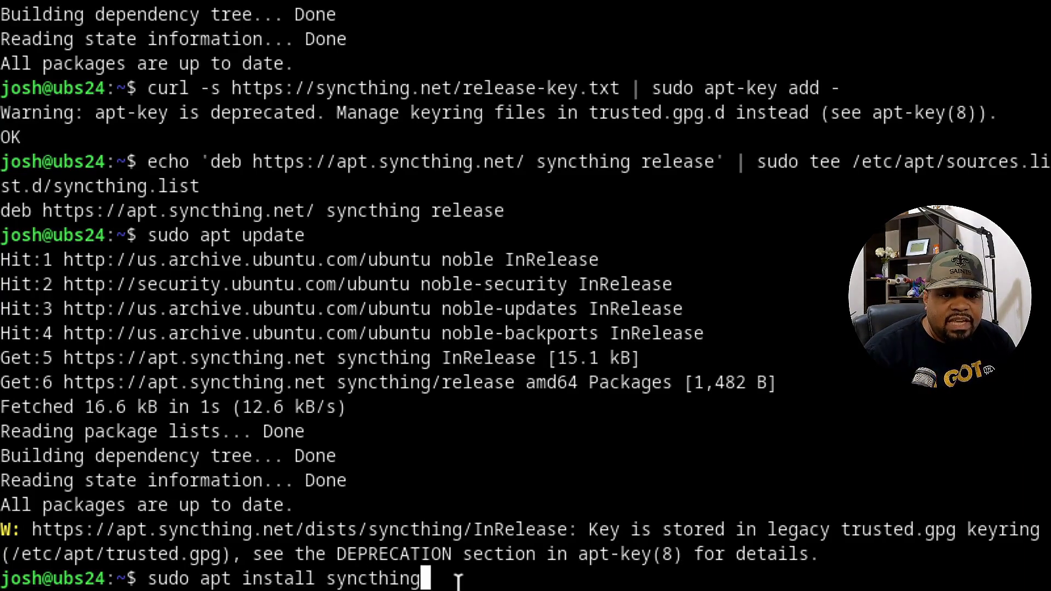
{"action": "key", "text": "Return"}
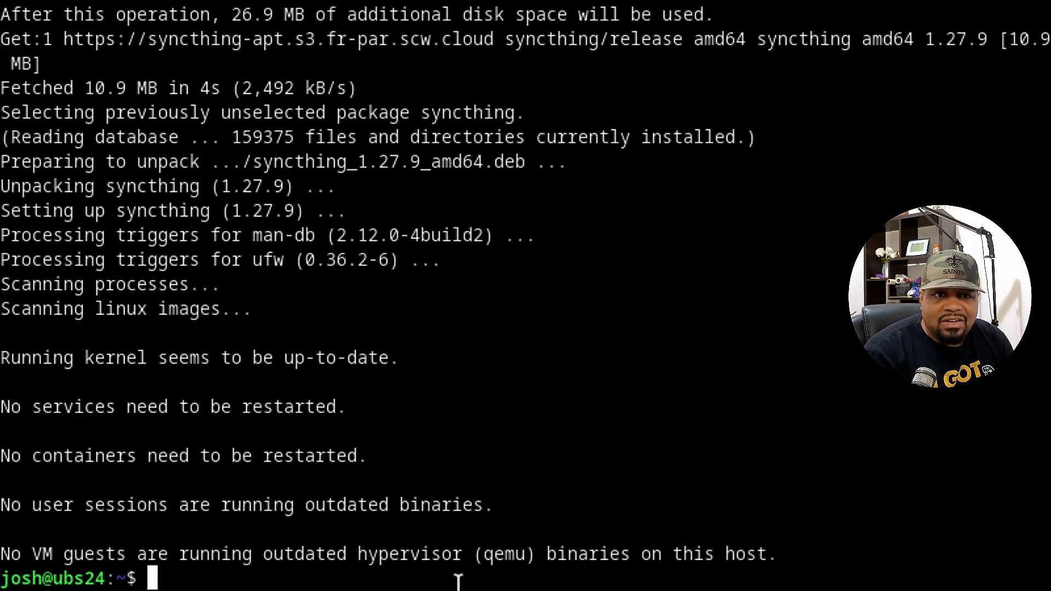
{"action": "type", "text": "man"}
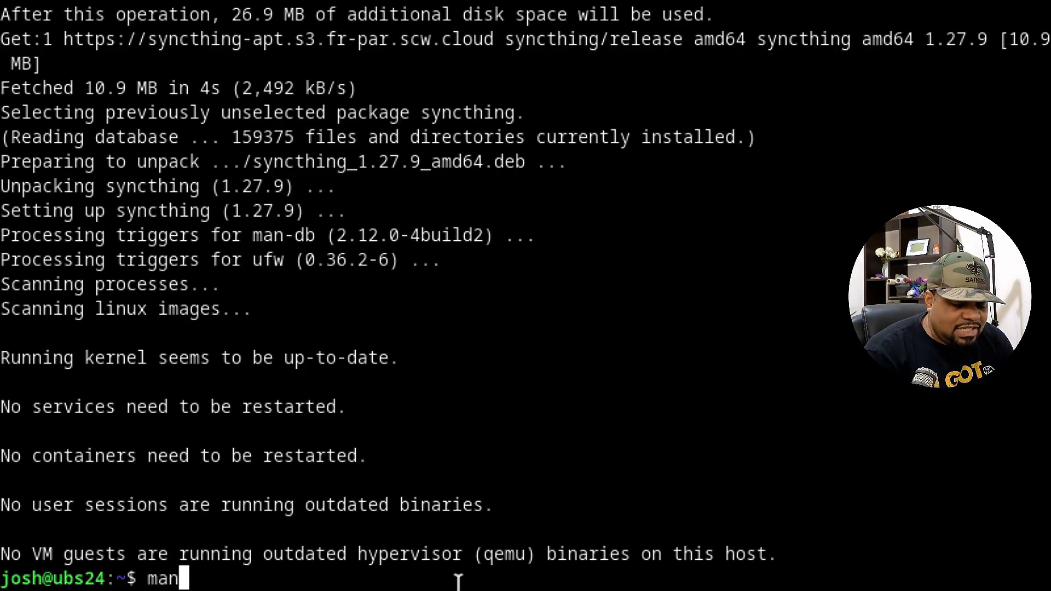
{"action": "type", "text": " s"}
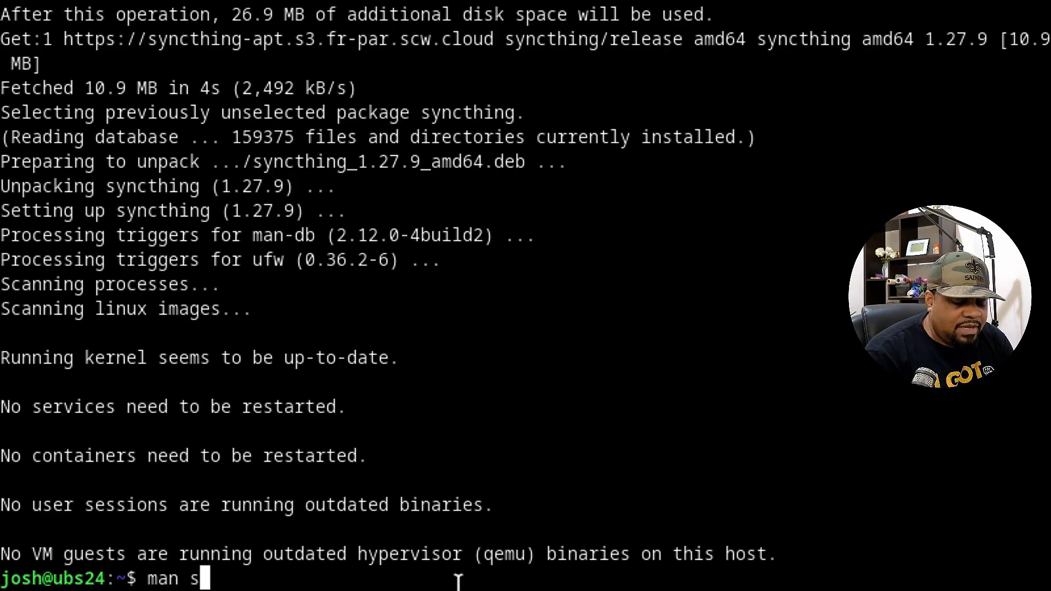
{"action": "type", "text": "yncthing"}
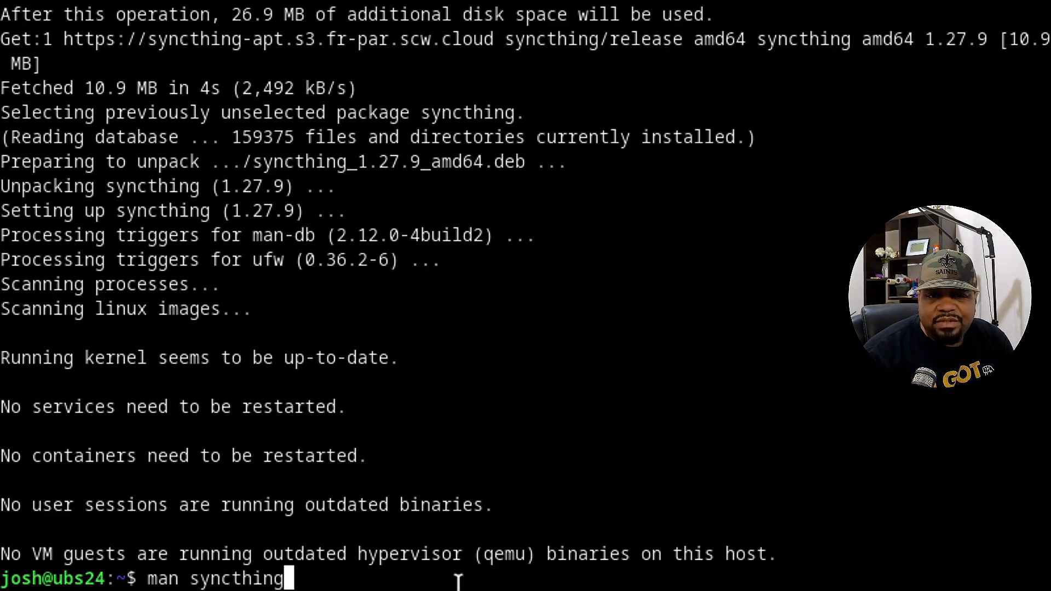
Open the syncthing man page and find and select the --gui-address listen-address option.
{"action": "key", "text": "Return"}
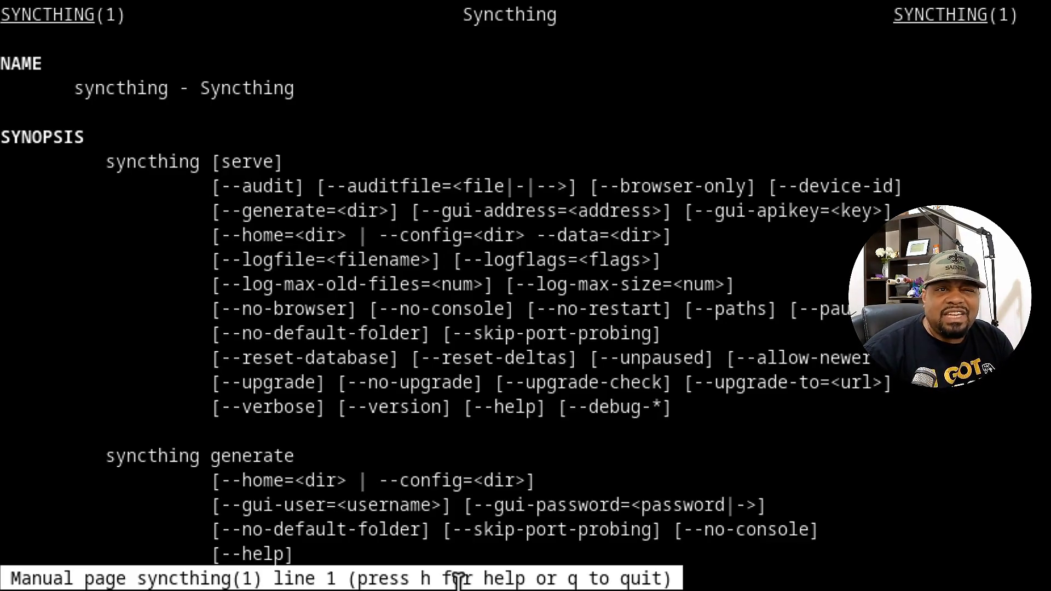
{"action": "scroll", "coordinate": [459, 580], "scroll_direction": "down", "scroll_amount": 5}
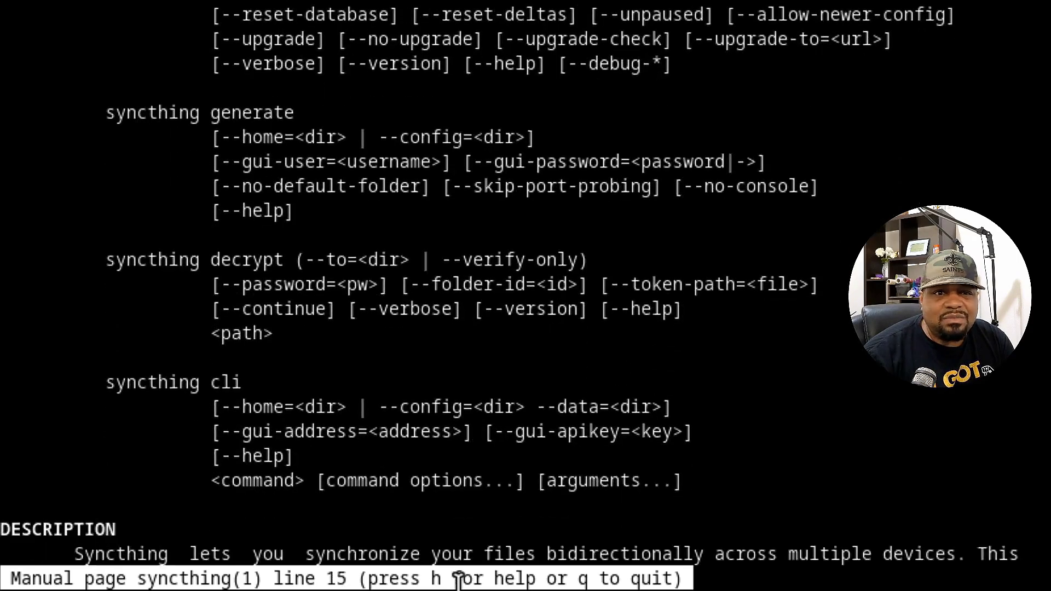
{"action": "scroll", "coordinate": [458, 580], "scroll_direction": "down", "scroll_amount": 3}
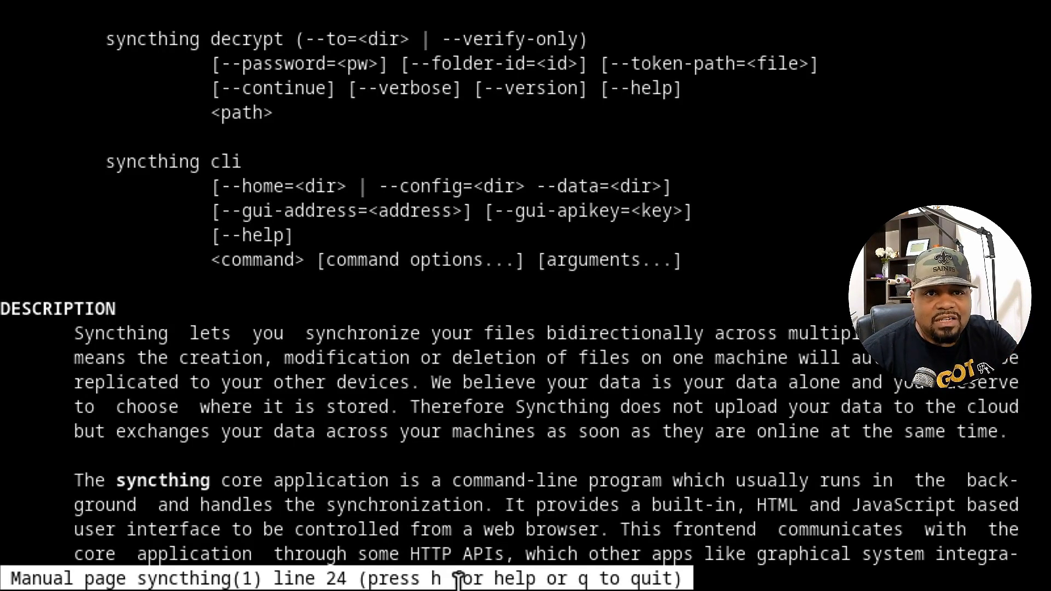
{"action": "scroll", "coordinate": [459, 580], "scroll_direction": "down", "scroll_amount": 6}
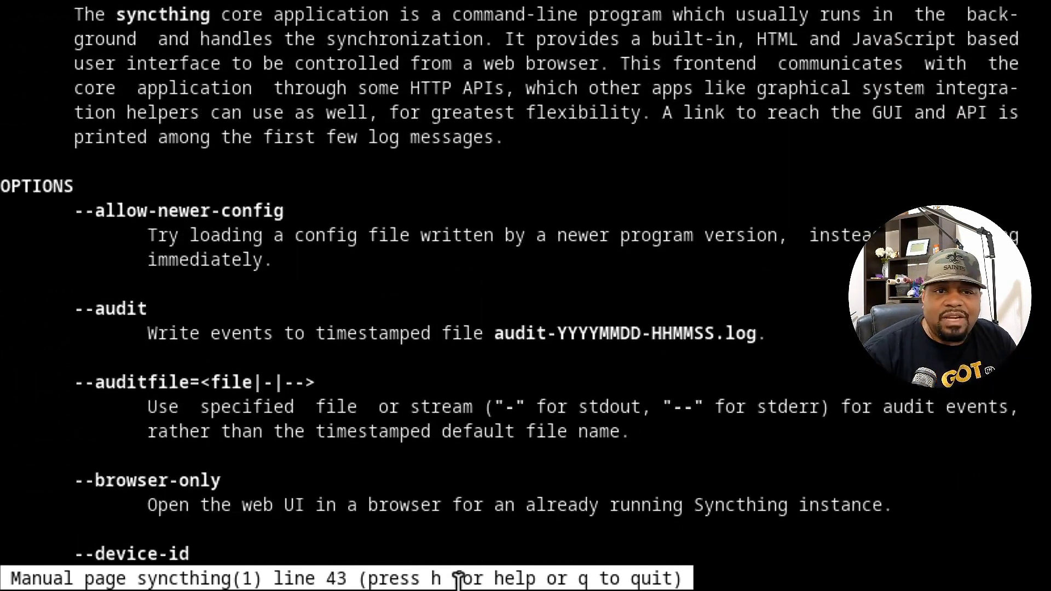
{"action": "scroll", "coordinate": [458, 580], "scroll_direction": "down", "scroll_amount": 1}
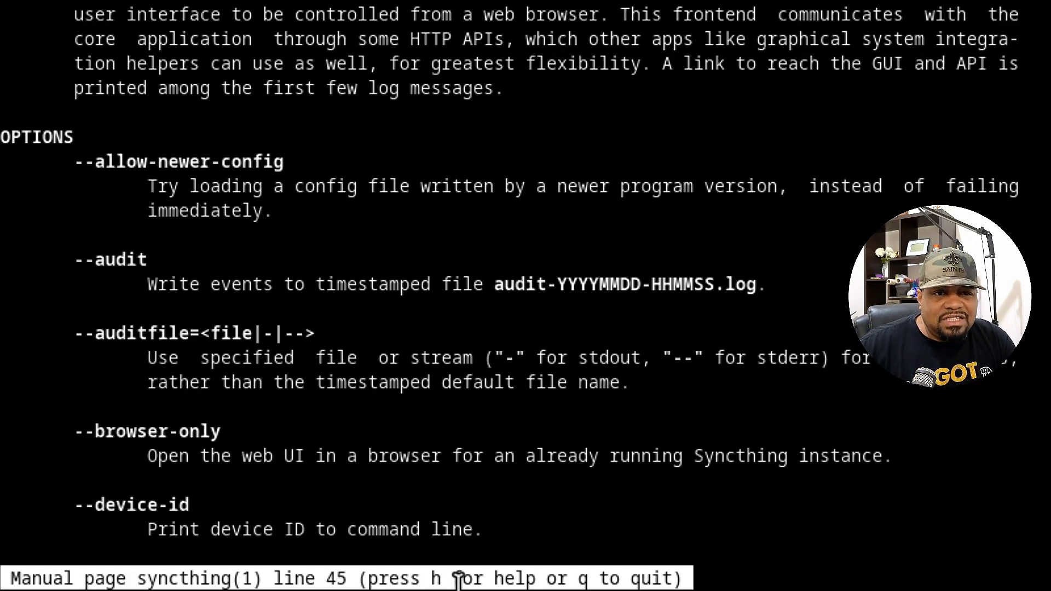
{"action": "scroll", "coordinate": [459, 580], "scroll_direction": "down", "scroll_amount": 3}
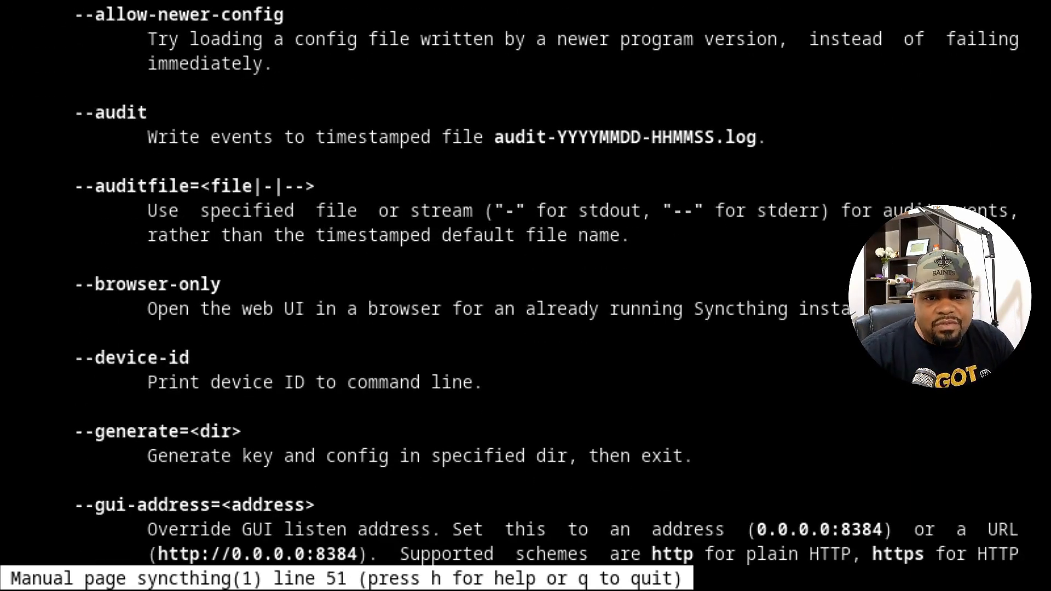
{"action": "left_click_drag", "start_coordinate": [316, 504], "coordinate": [72, 504]}
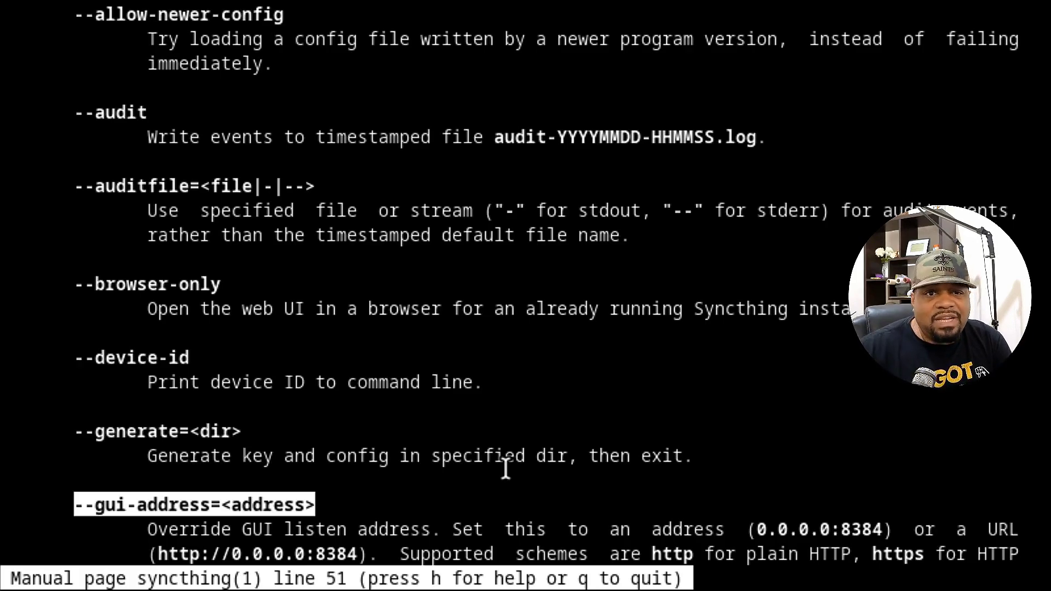
{"action": "left_click", "coordinate": [504, 468]}
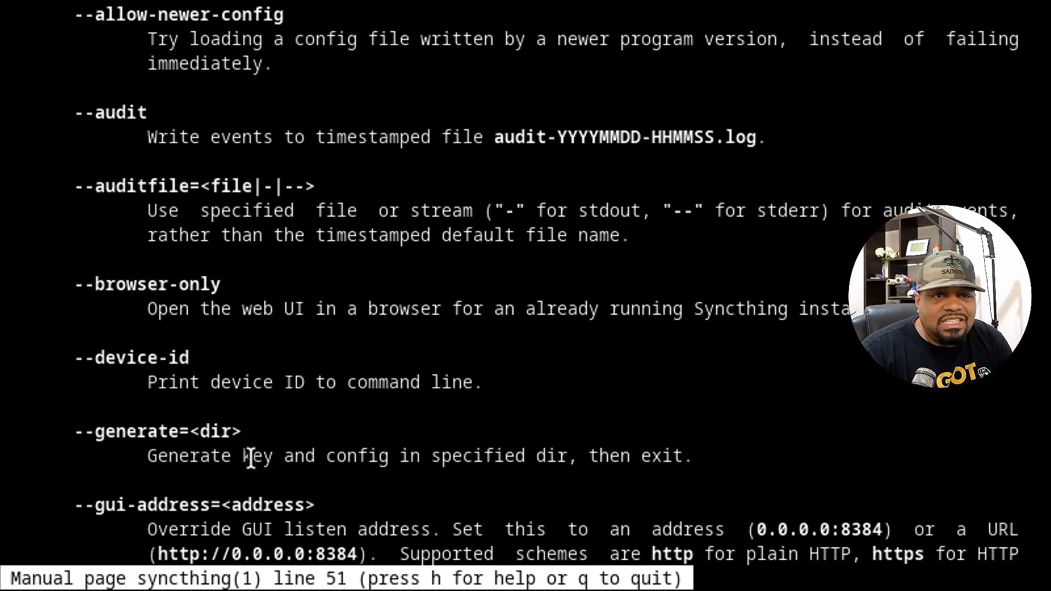
{"action": "scroll", "coordinate": [272, 493], "scroll_direction": "down", "scroll_amount": 1}
{"action": "triple_click", "coordinate": [317, 430]}
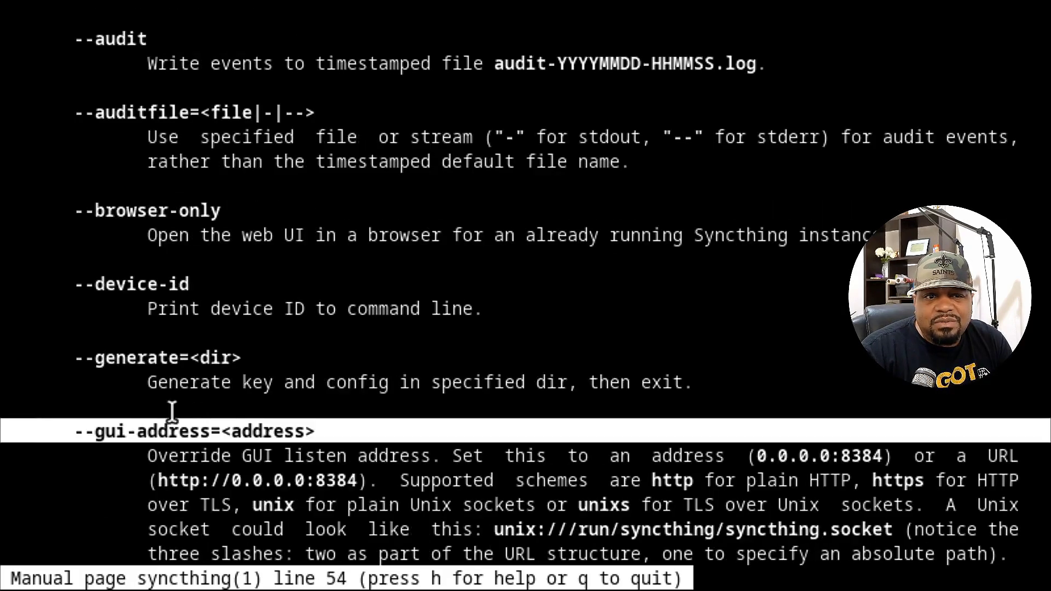
{"action": "left_click_drag", "start_coordinate": [172, 411], "coordinate": [74, 431]}
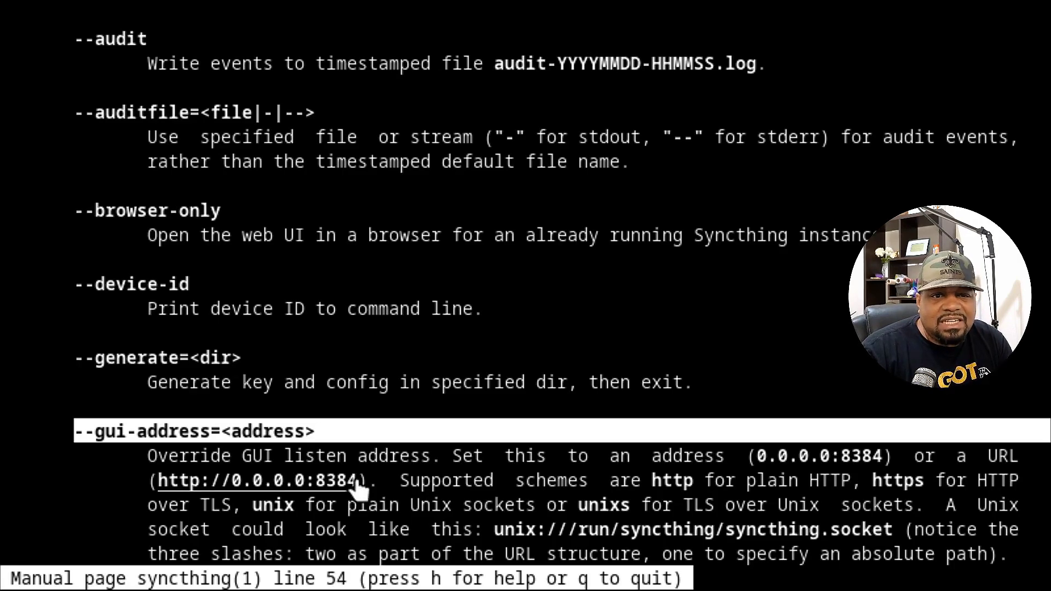
Check the server IP with ip a, then launch syncthing with --gui-address 0.0.0.0 port 8384.
{"action": "type", "text": "q"}
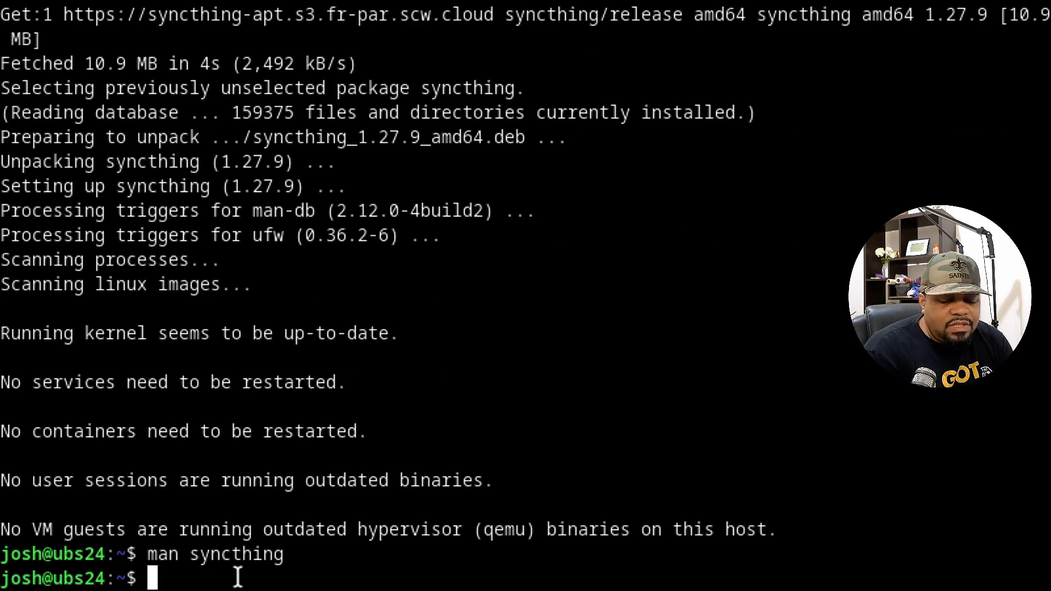
{"action": "type", "text": "ip a"}
{"action": "key", "text": "Return"}
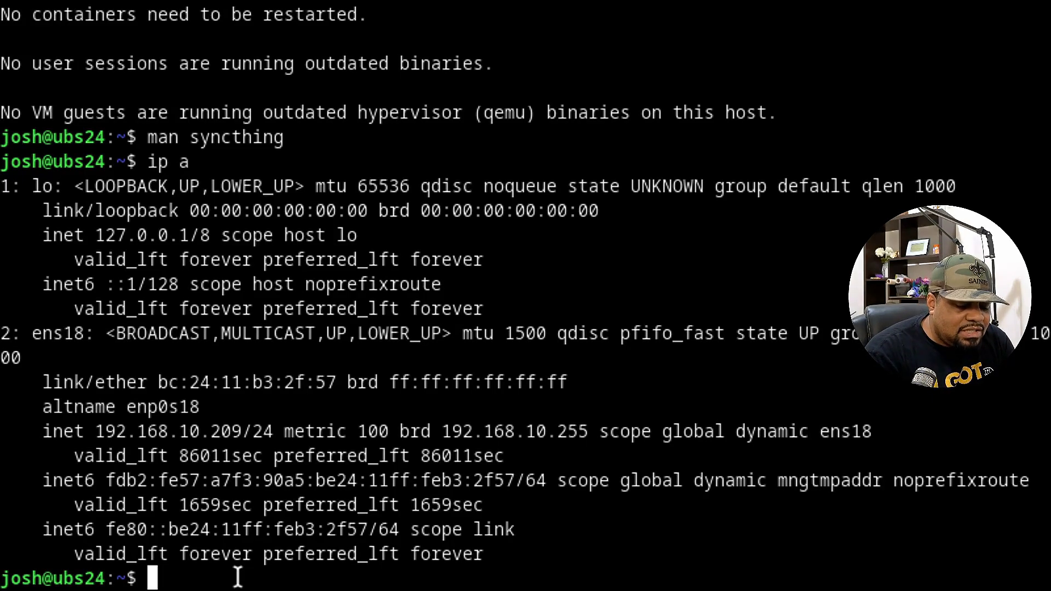
{"action": "type", "text": "syncth"}
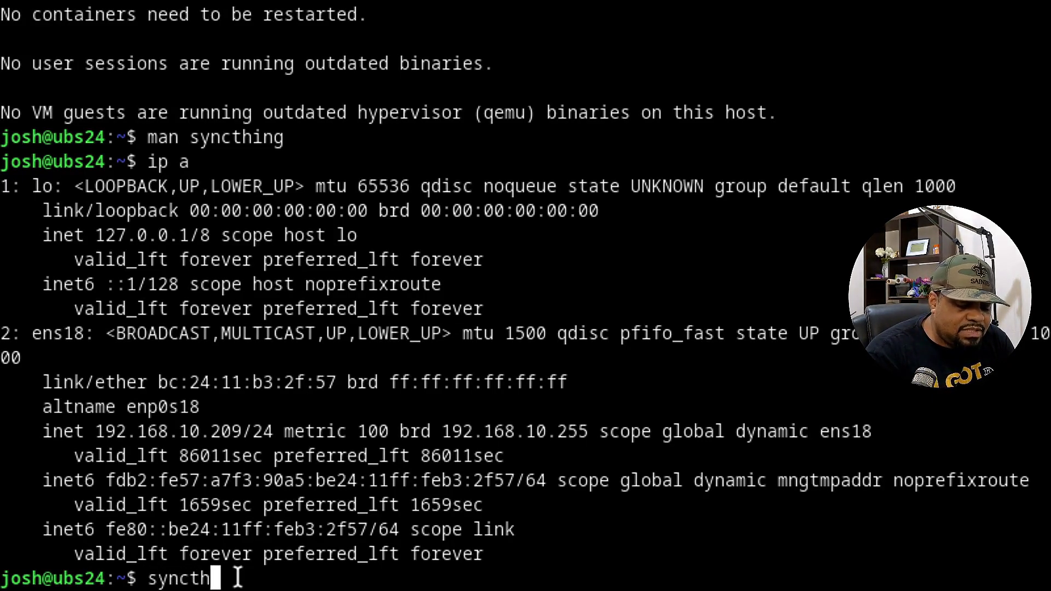
{"action": "type", "text": "ing"}
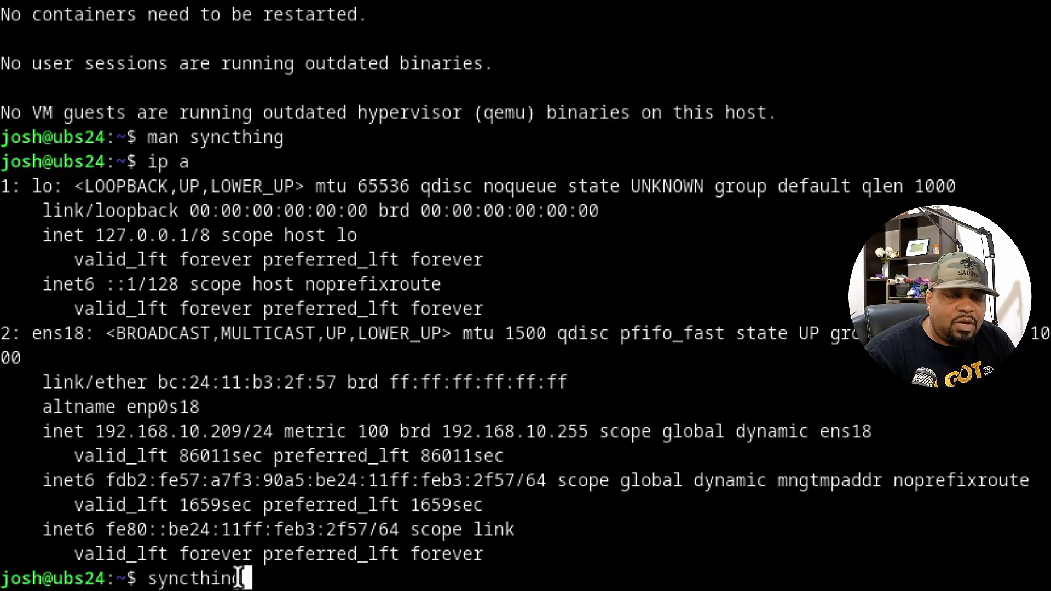
{"action": "type", "text": "--"}
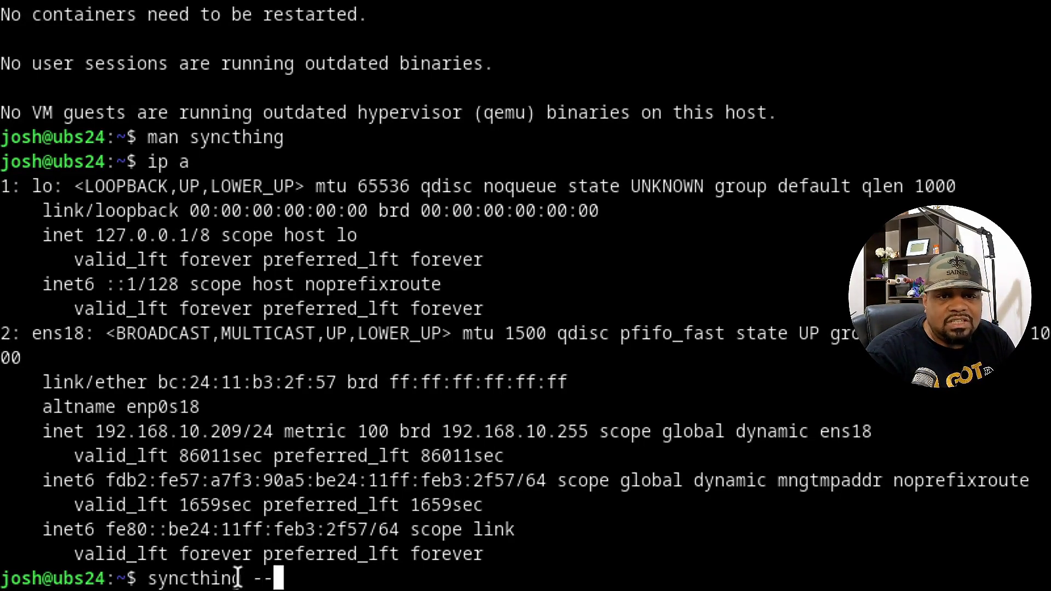
{"action": "type", "text": "gui"}
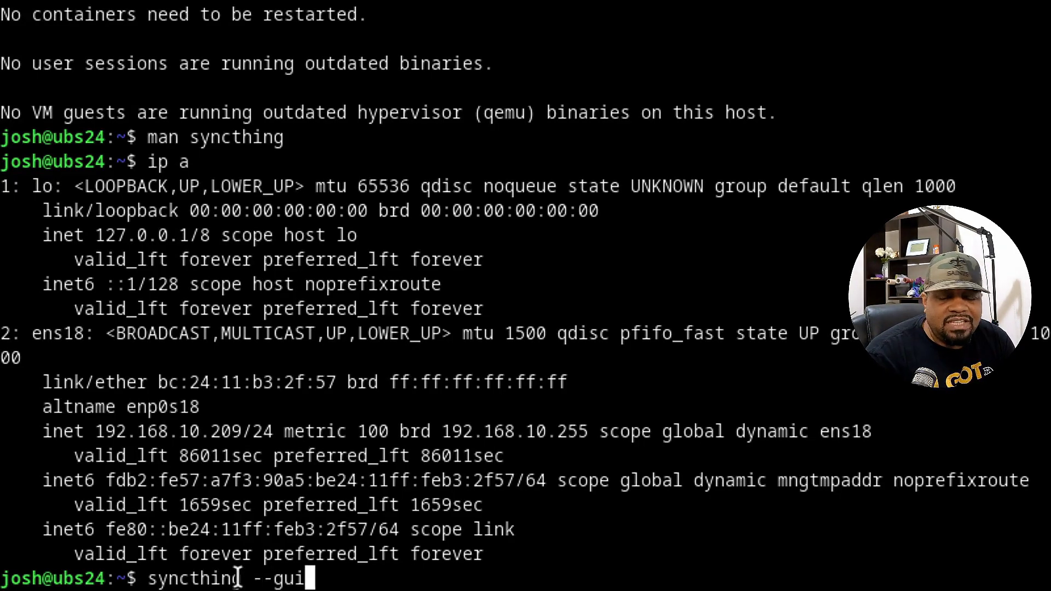
{"action": "type", "text": "-"}
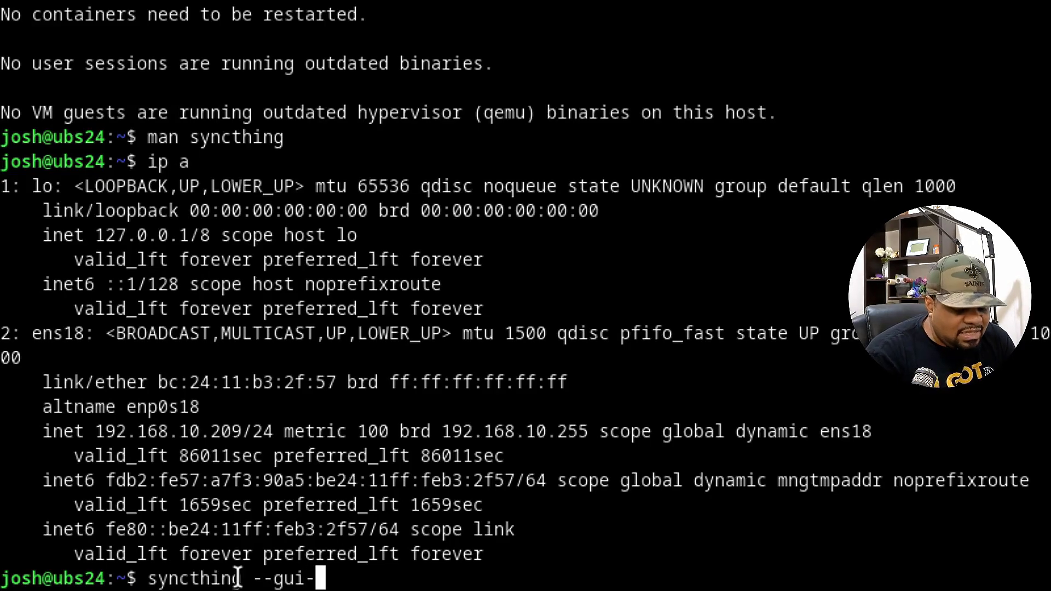
{"action": "type", "text": "address="}
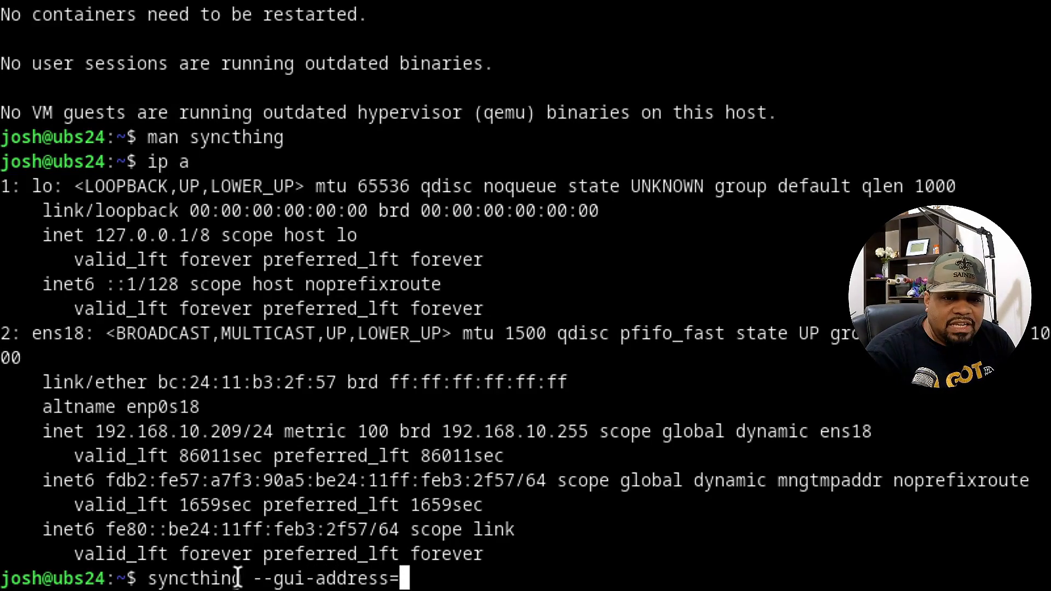
{"action": "type", "text": "0.0.0"}
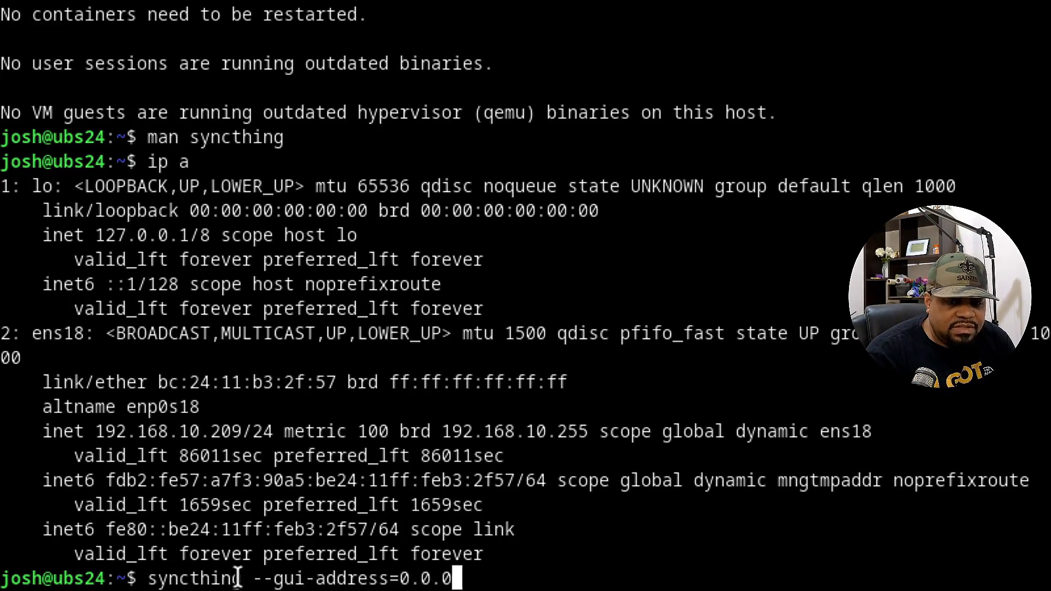
{"action": "type", "text": ".0.0:"}
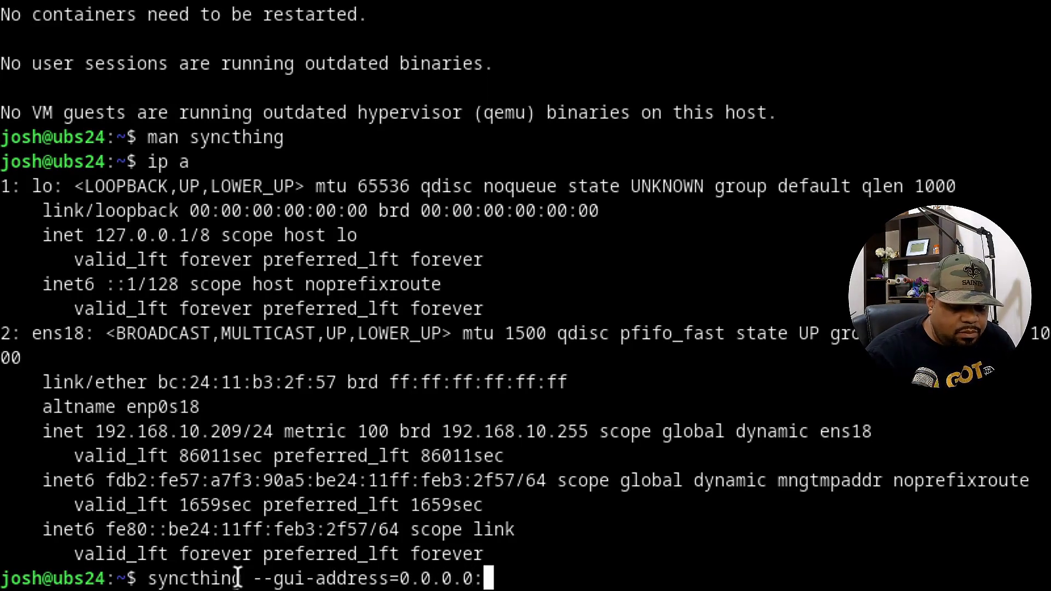
{"action": "type", "text": "8384"}
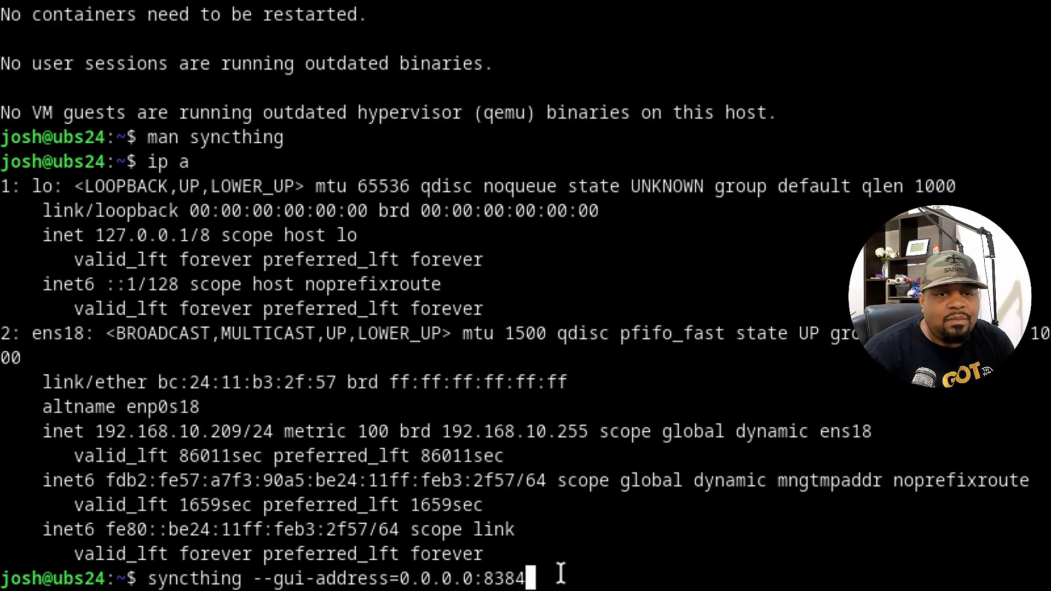
{"action": "key", "text": "Return"}
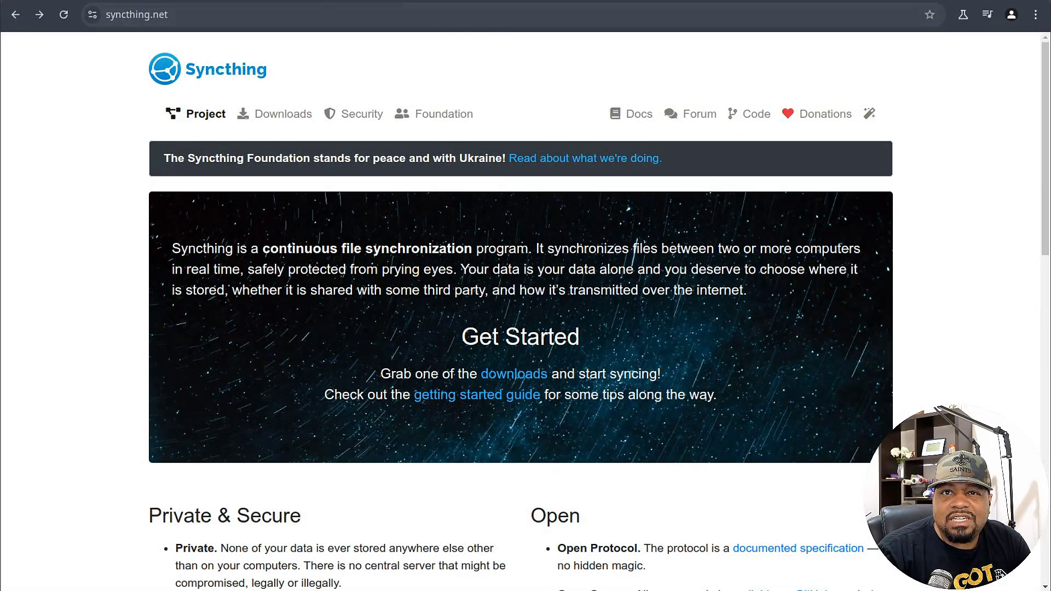
Load the Syncthing GUI at 192.168.10.209:8384 in a new tab and allow anonymous usage reporting.
{"action": "key", "text": "ctrl+t"}
{"action": "left_click", "coordinate": [264, 15]}
{"action": "type", "text": "192.16"}
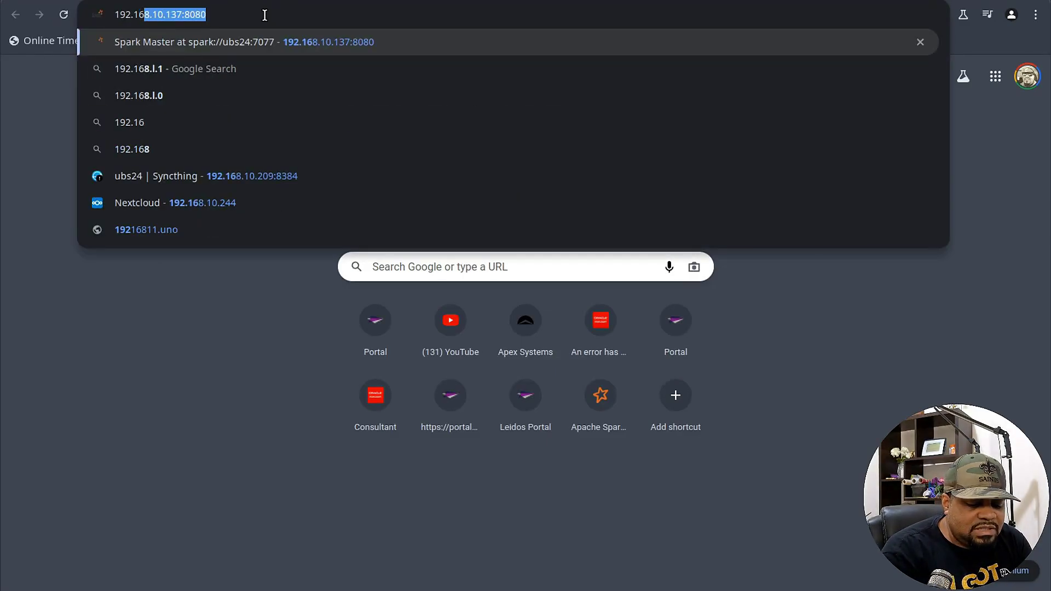
{"action": "type", "text": "8.10."}
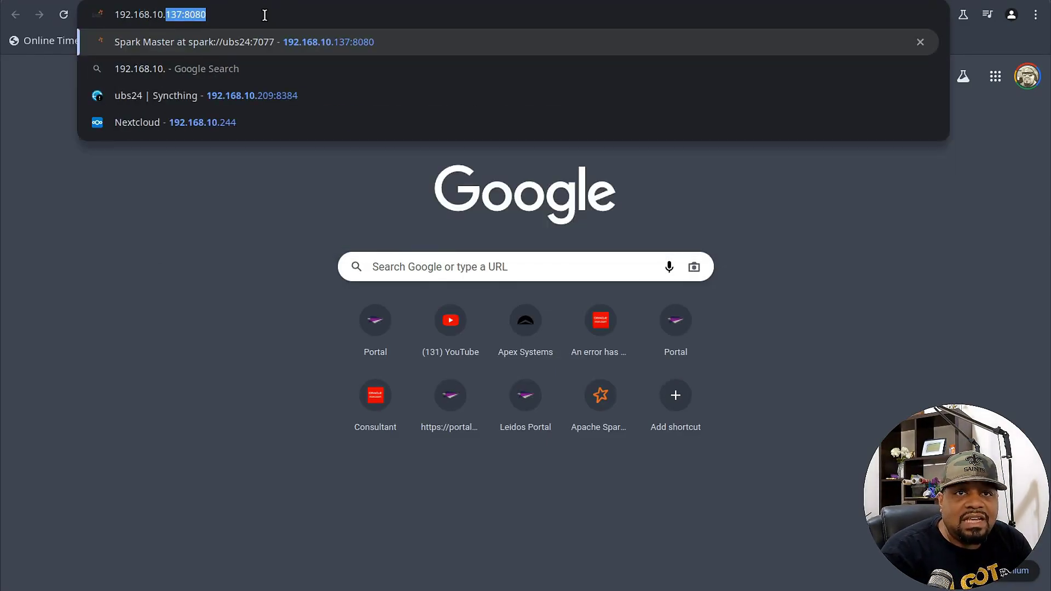
{"action": "type", "text": "209:8384"}
{"action": "key", "text": "Return"}
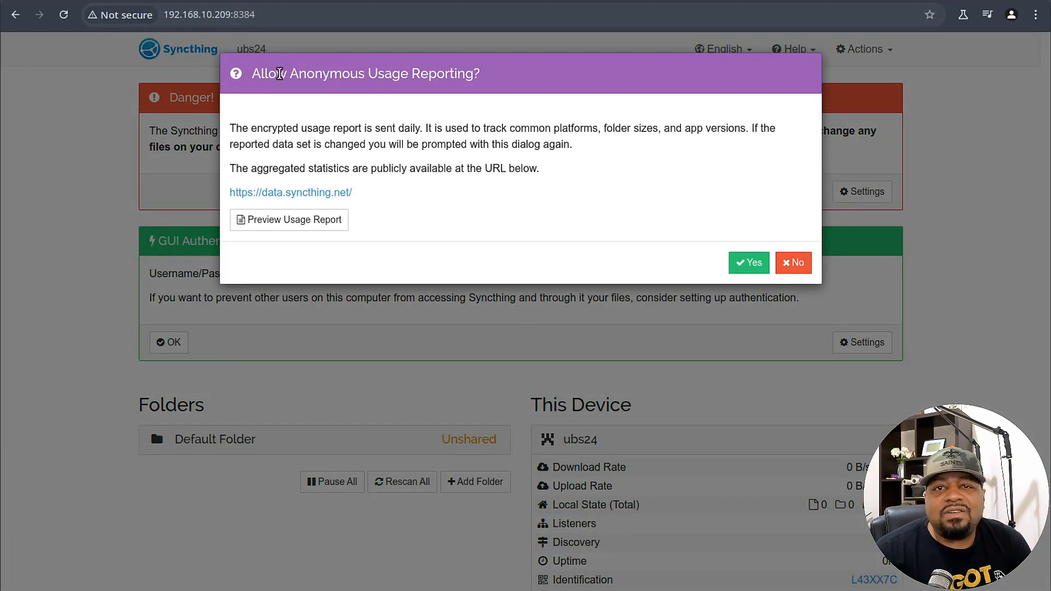
{"action": "left_click", "coordinate": [753, 266]}
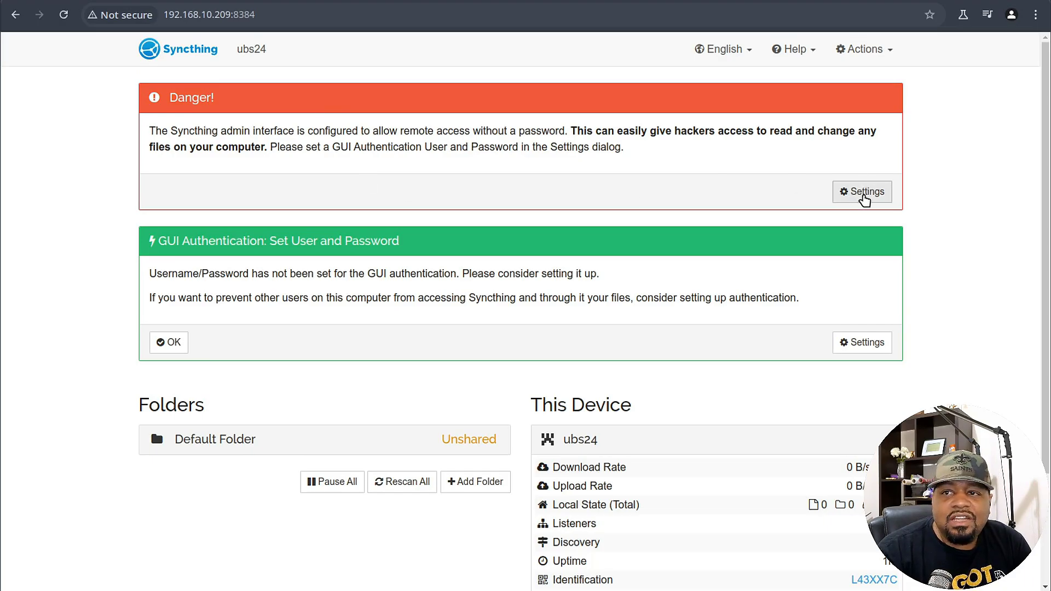
In the GUI settings, set an authentication user name and password.
{"action": "left_click", "coordinate": [868, 197]}
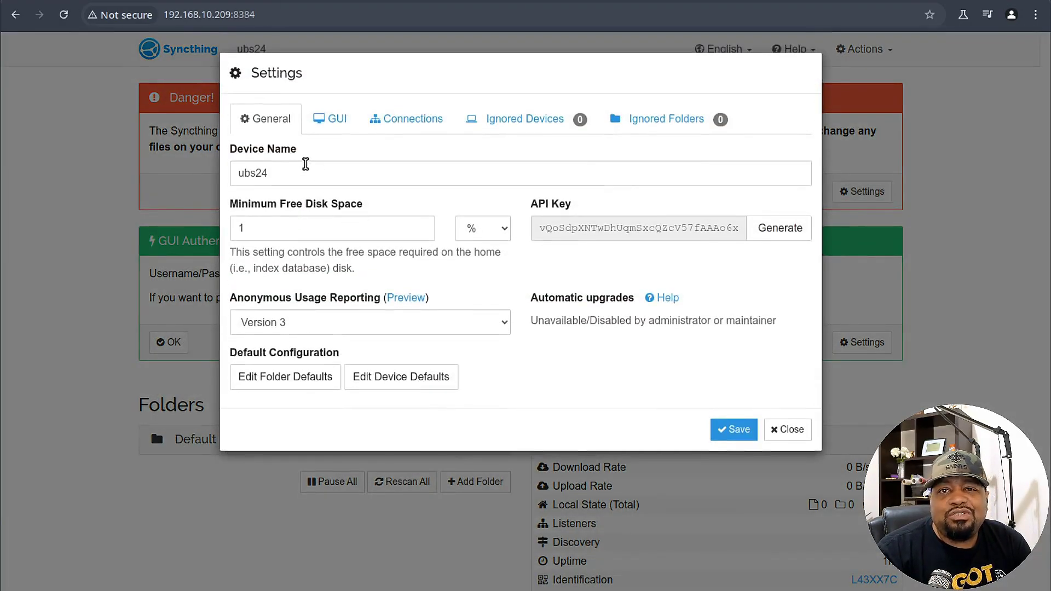
{"action": "left_click", "coordinate": [332, 131]}
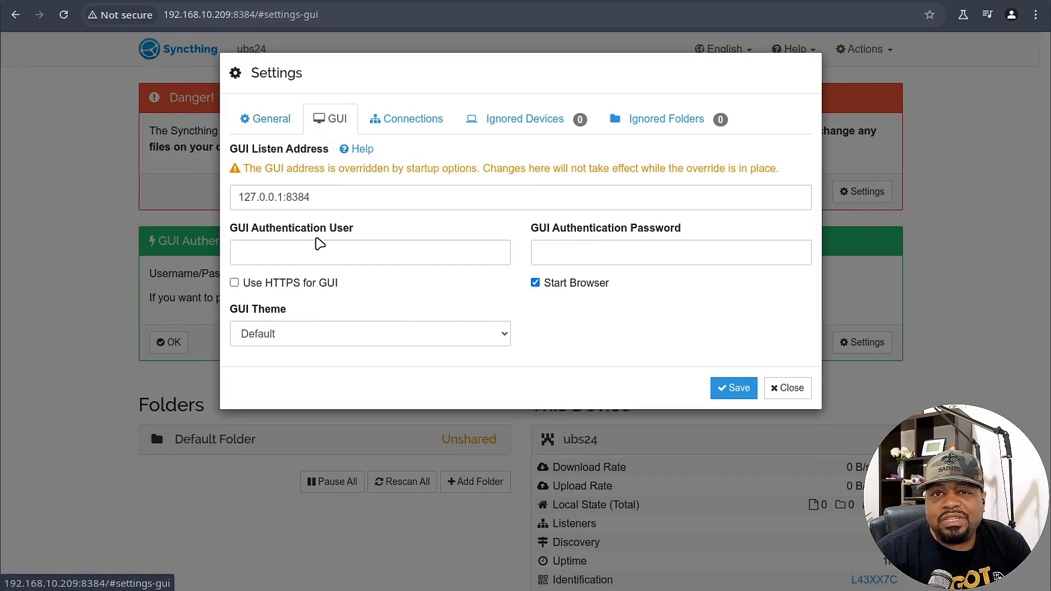
{"action": "left_click", "coordinate": [388, 192]}
{"action": "key", "text": "Tab"}
{"action": "type", "text": "root"}
{"action": "key", "text": "Tab"}
{"action": "type", "text": "password"}
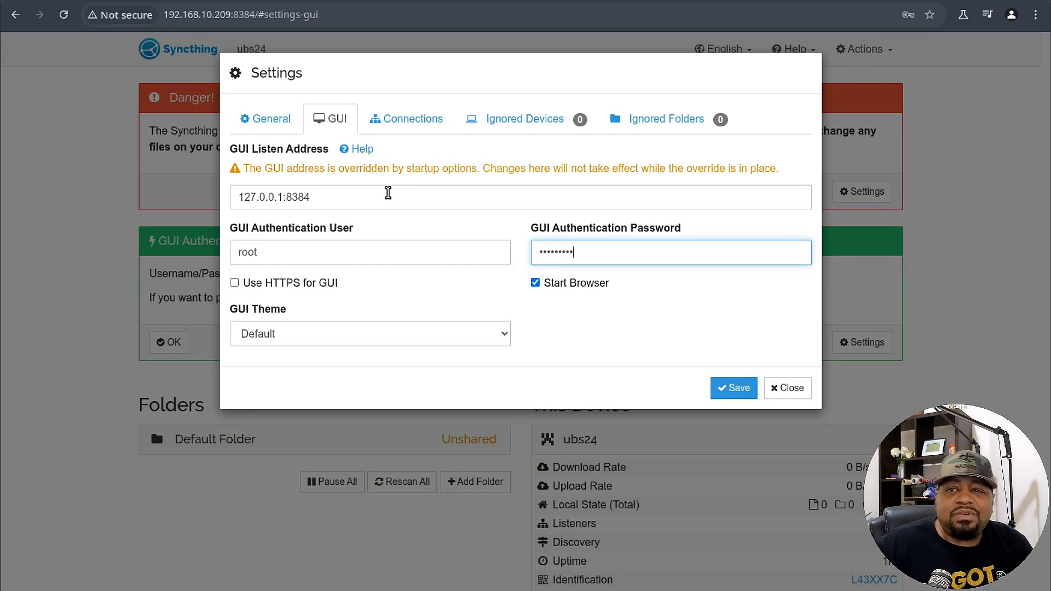
Change the GUI listen address from 127.0.0.1 to 0.0.0.0:8384.
{"action": "left_click", "coordinate": [282, 197]}
{"action": "key", "text": "BackSpace"}
{"action": "key", "text": "BackSpace"}
{"action": "key", "text": "BackSpace"}
{"action": "key", "text": "BackSpace"}
{"action": "key", "text": "BackSpace"}
{"action": "key", "text": "BackSpace"}
{"action": "key", "text": "BackSpace"}
{"action": "key", "text": "BackSpace"}
{"action": "key", "text": "BackSpace"}
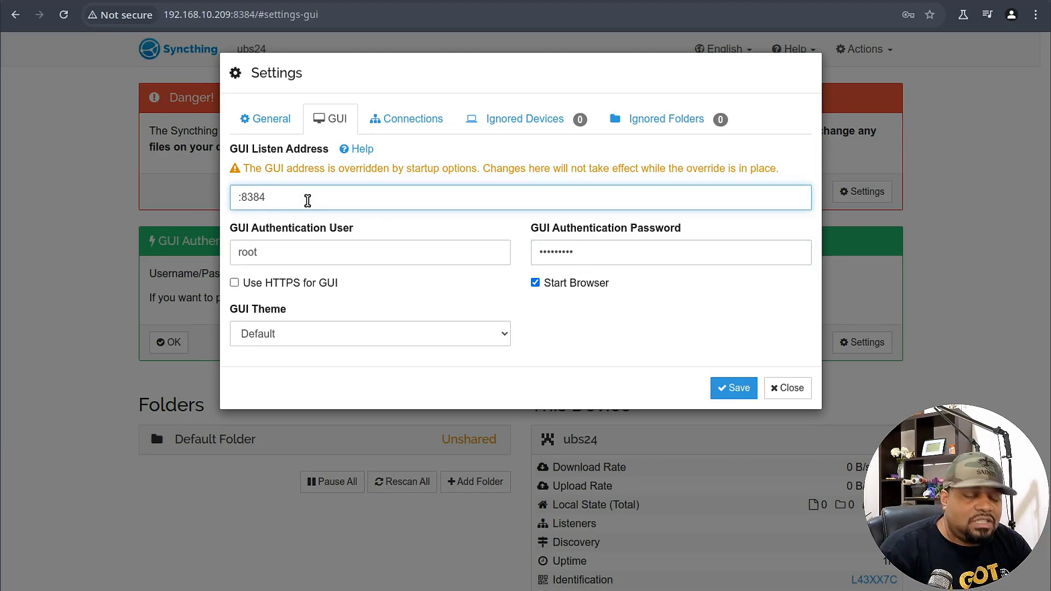
{"action": "type", "text": "0.0"}
{"action": "key", "text": "BackSpace"}
{"action": "key", "text": "BackSpace"}
{"action": "type", "text": ".0.0"}
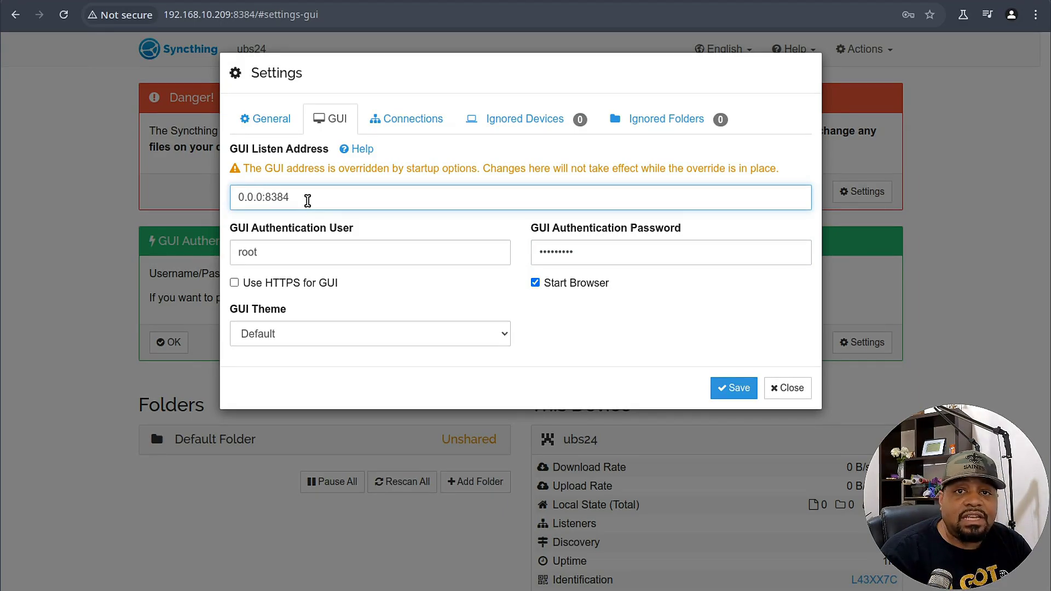
{"action": "type", "text": ".0"}
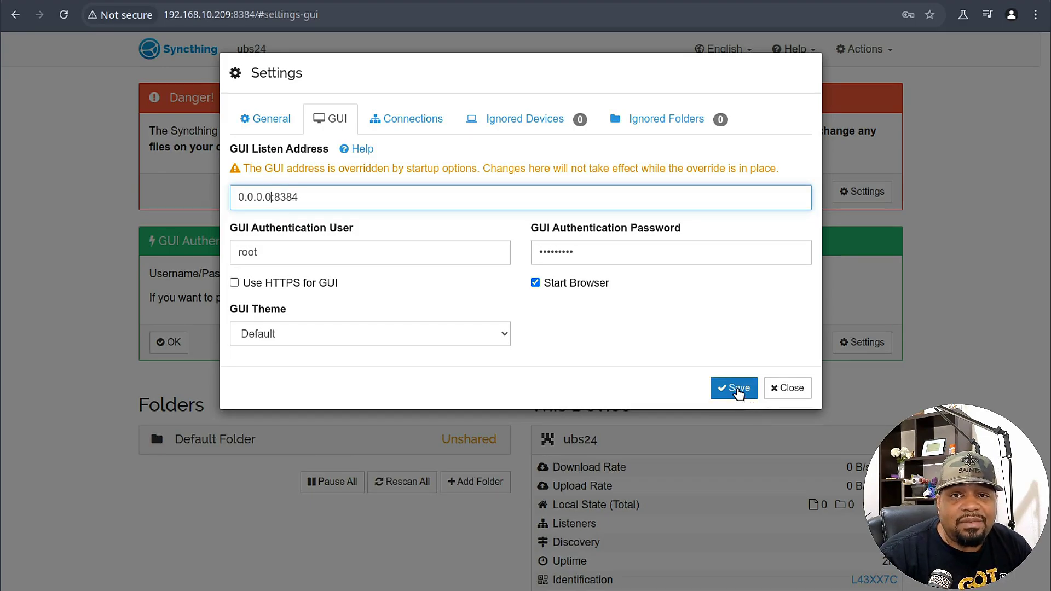
Switch the GUI theme to Dark and save the settings.
{"action": "left_click", "coordinate": [471, 337]}
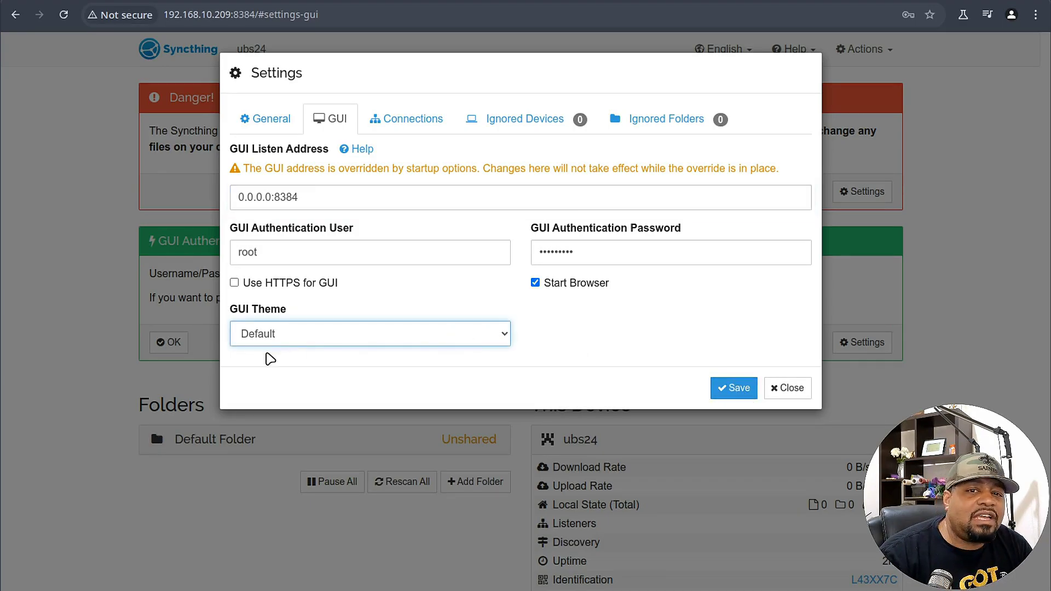
{"action": "left_click", "coordinate": [269, 359]}
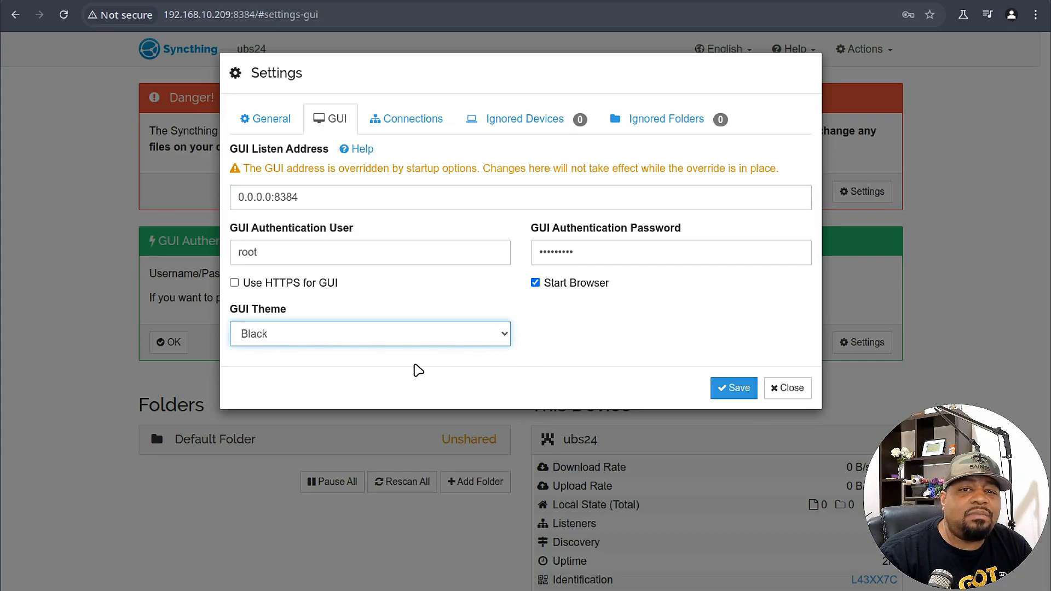
{"action": "key", "text": "Down"}
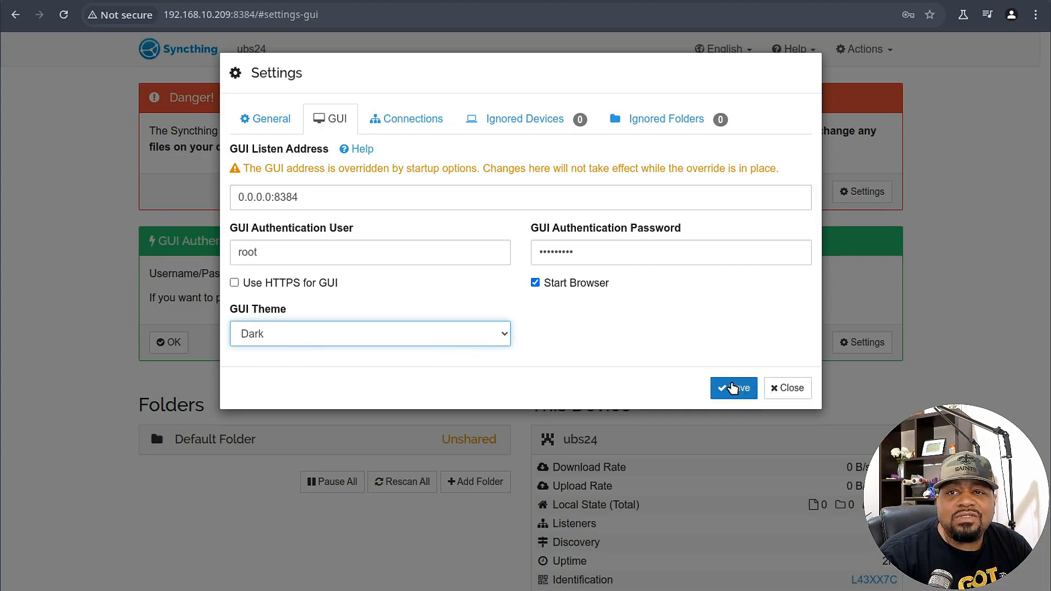
{"action": "left_click", "coordinate": [732, 388]}
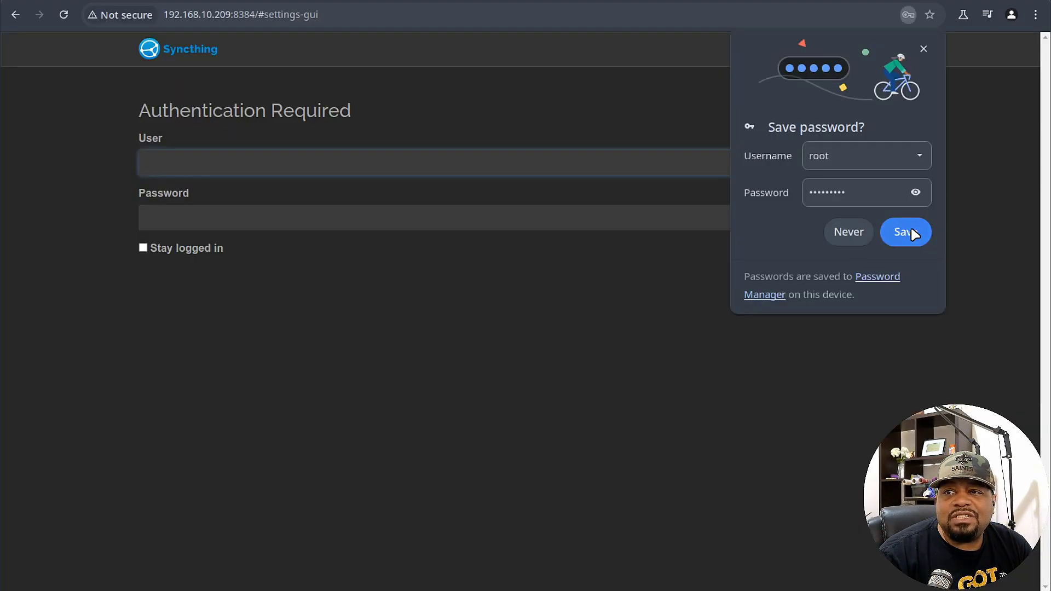
{"action": "left_click", "coordinate": [911, 235]}
{"action": "type", "text": "root"}
{"action": "key", "text": "Tab"}
{"action": "type", "text": "•••••"}
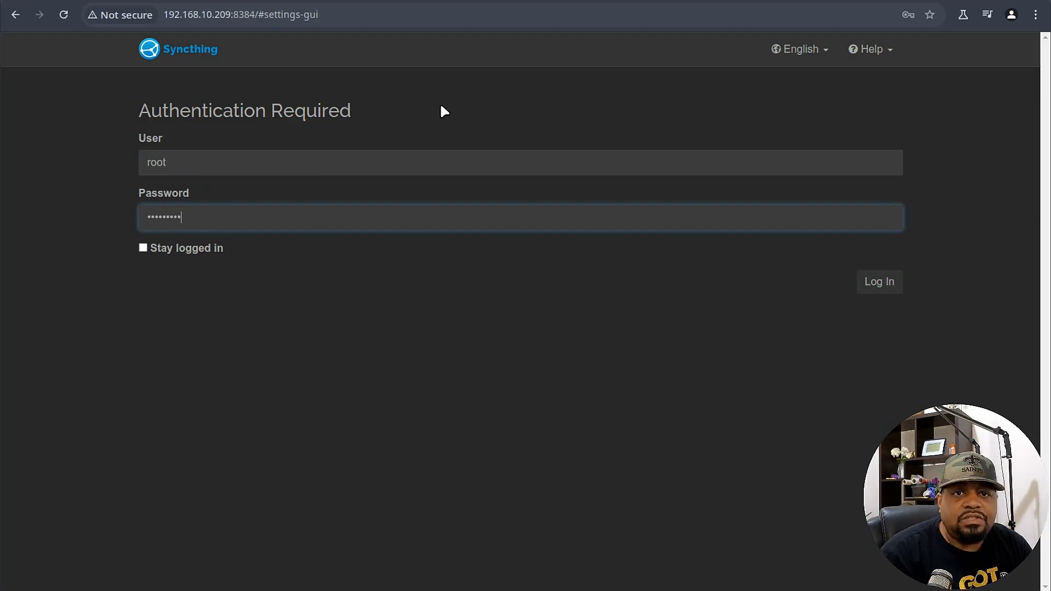
{"action": "left_click", "coordinate": [882, 283]}
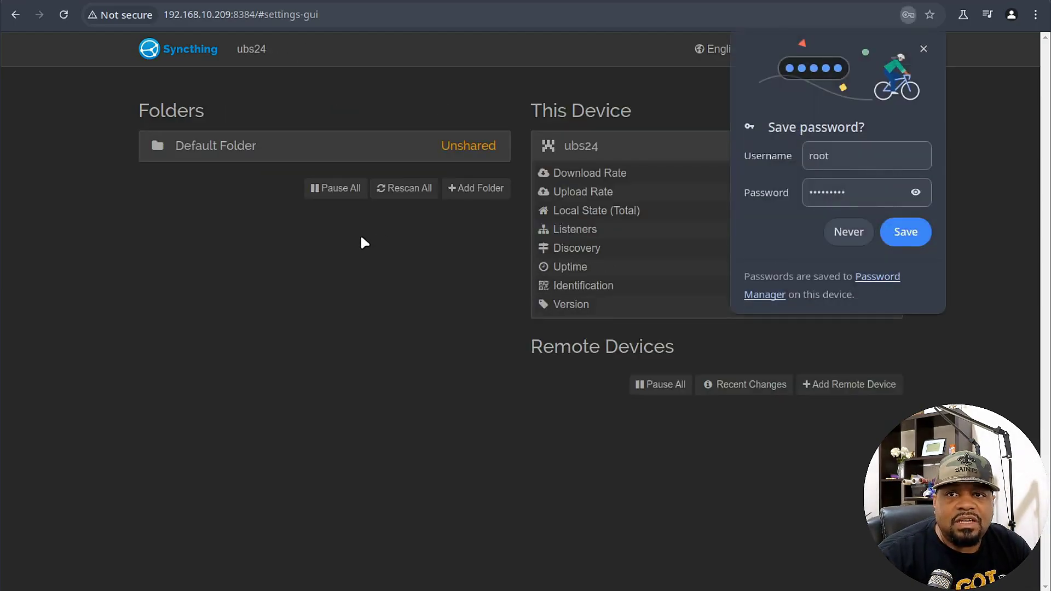
{"action": "left_click", "coordinate": [922, 49]}
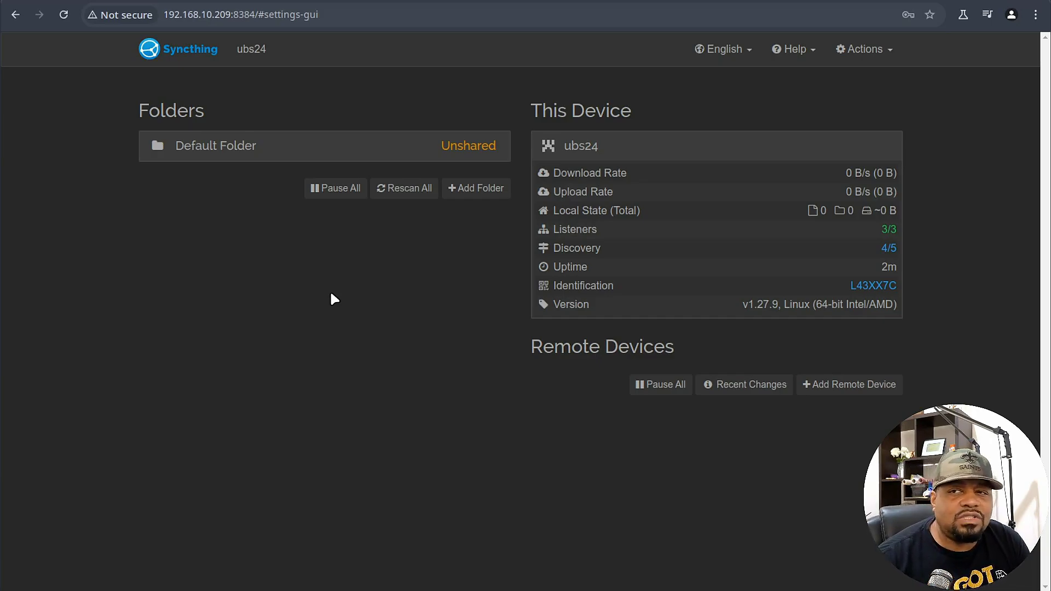
{"action": "left_click", "coordinate": [863, 49]}
{"action": "left_click", "coordinate": [861, 88]}
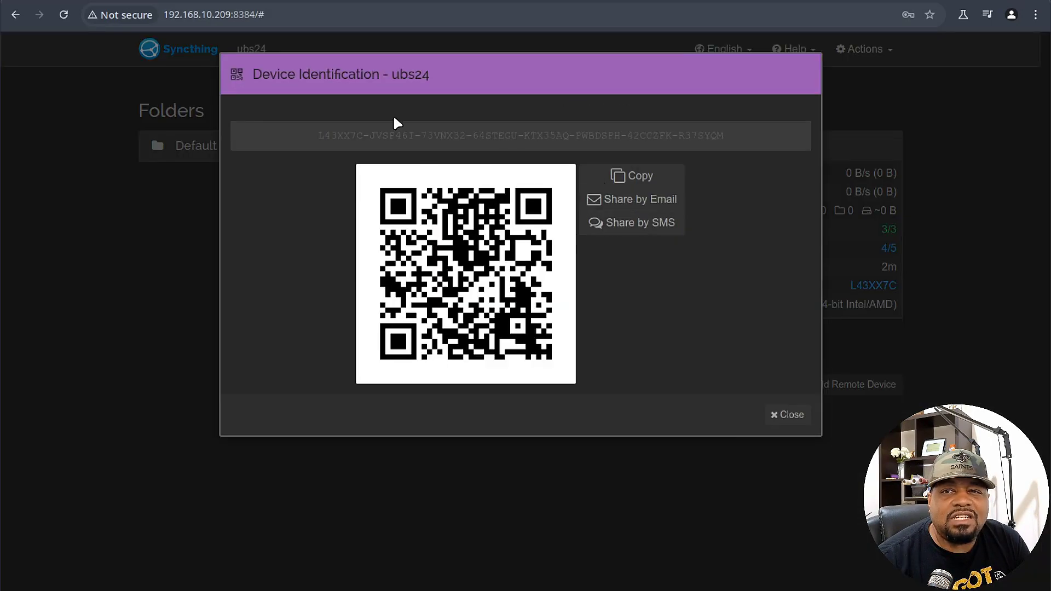
{"action": "left_click", "coordinate": [313, 133]}
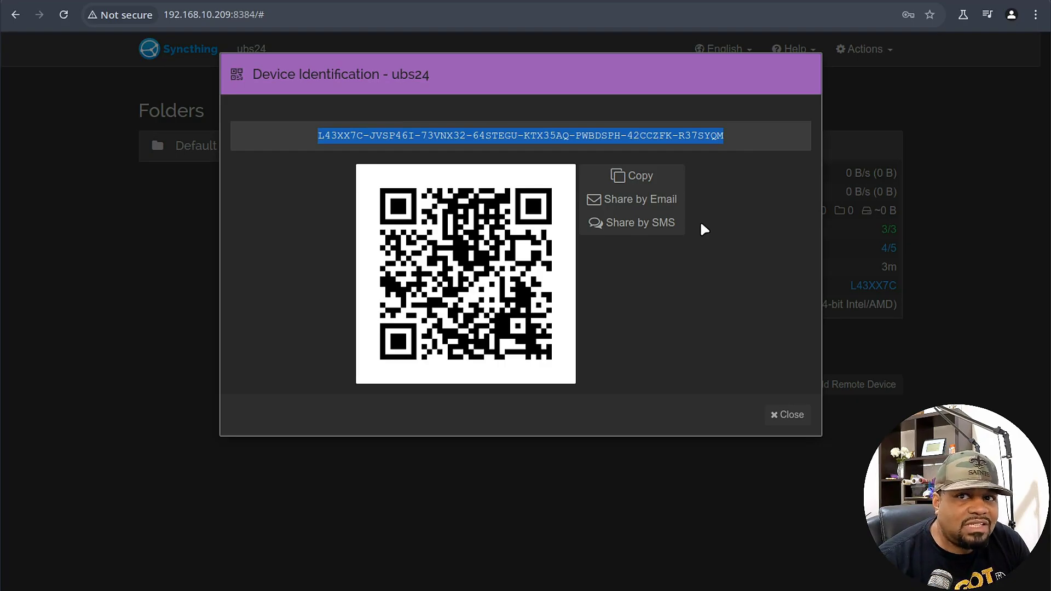
{"action": "left_click", "coordinate": [788, 419]}
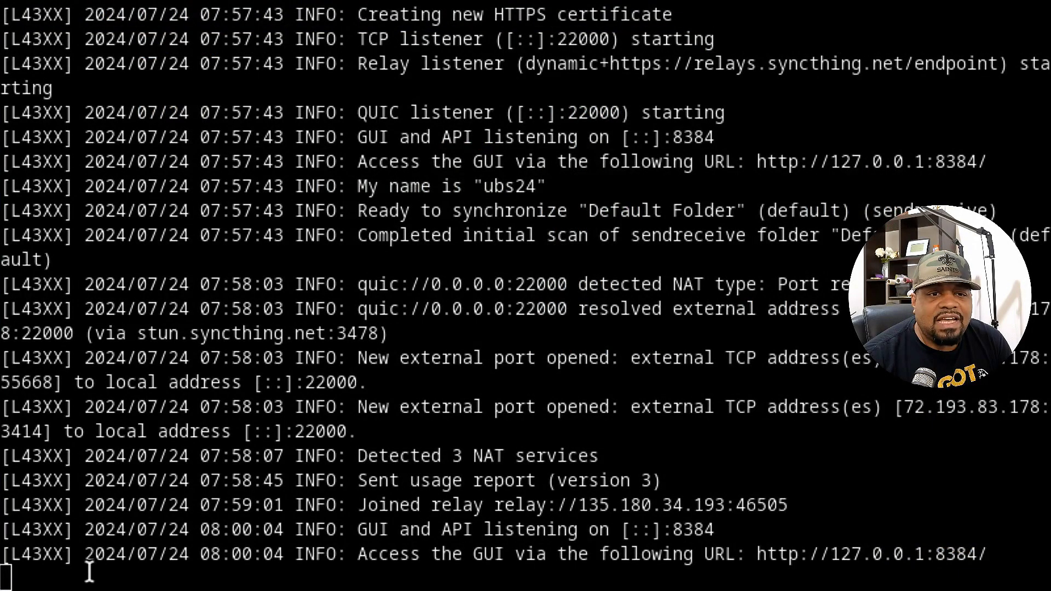
Stop the running Syncthing process and type sudo nano /etc/systemd/system/syncthing@.service.
{"action": "key", "text": "ctrl+c"}
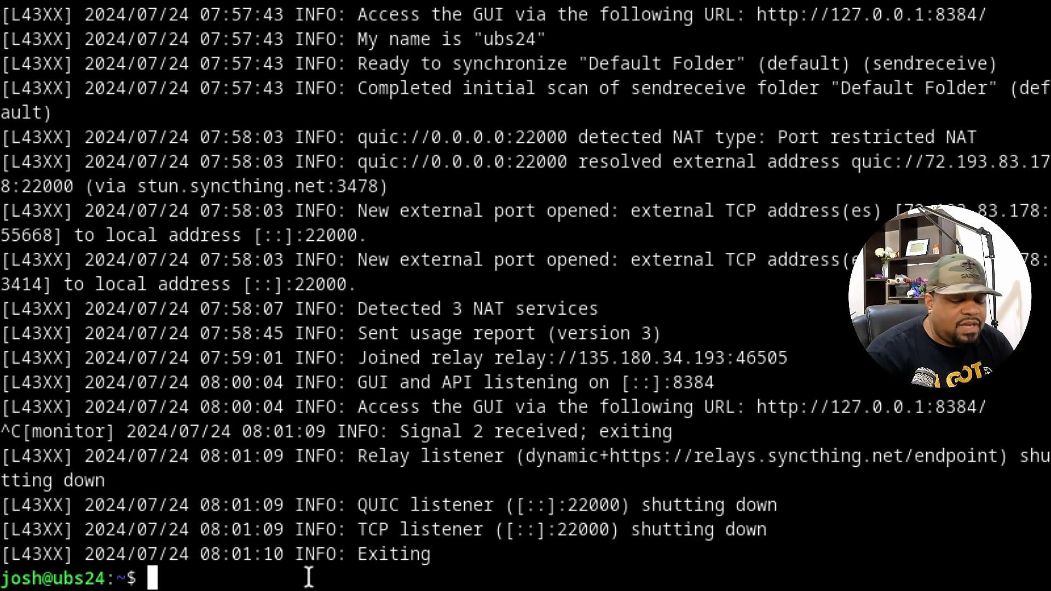
{"action": "type", "text": "sudo nano "}
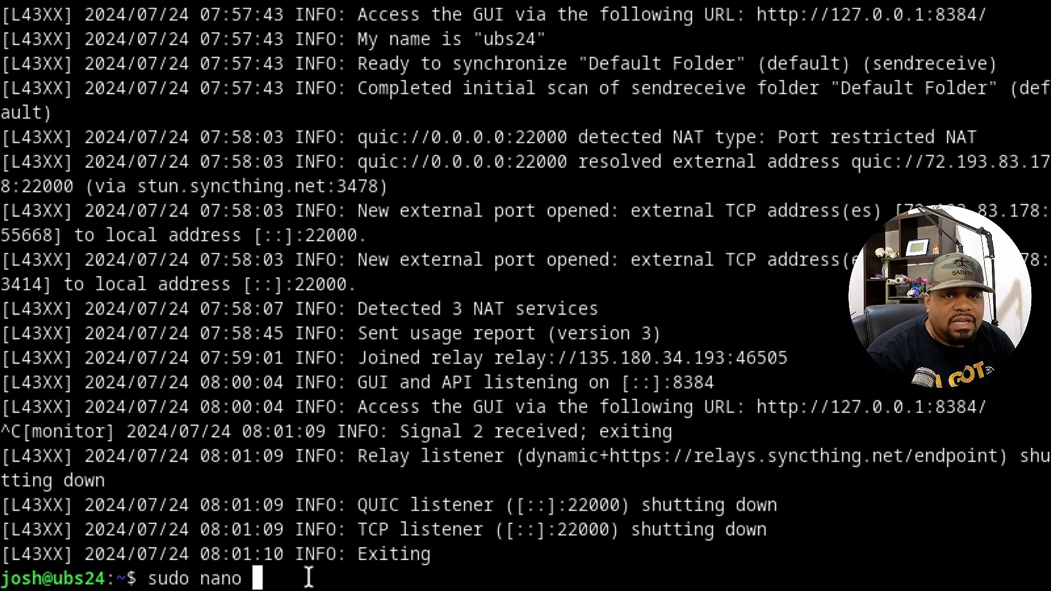
{"action": "type", "text": "/etc/sys"}
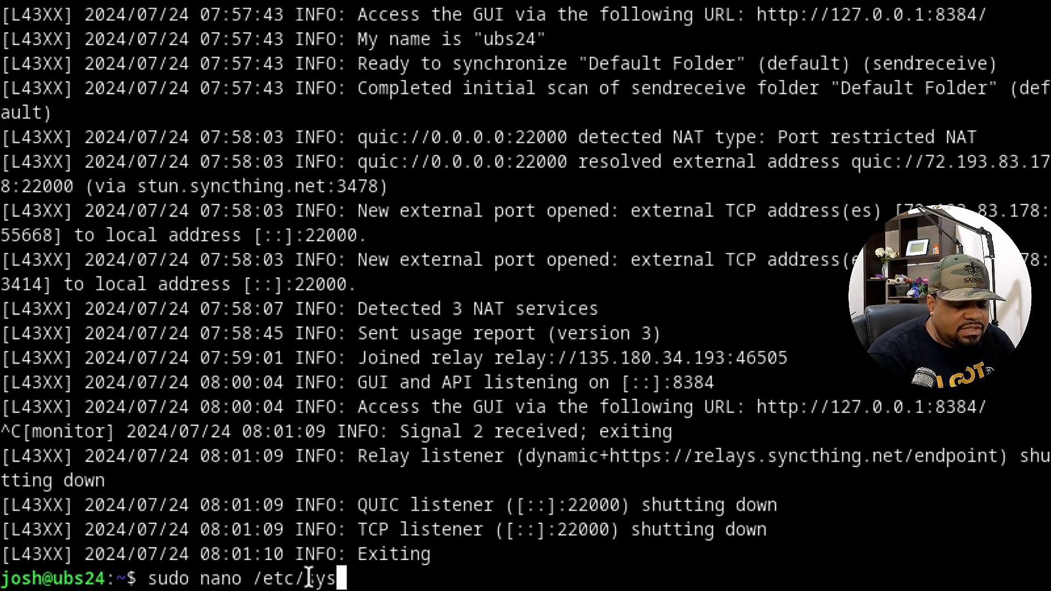
{"action": "type", "text": "temd/system"}
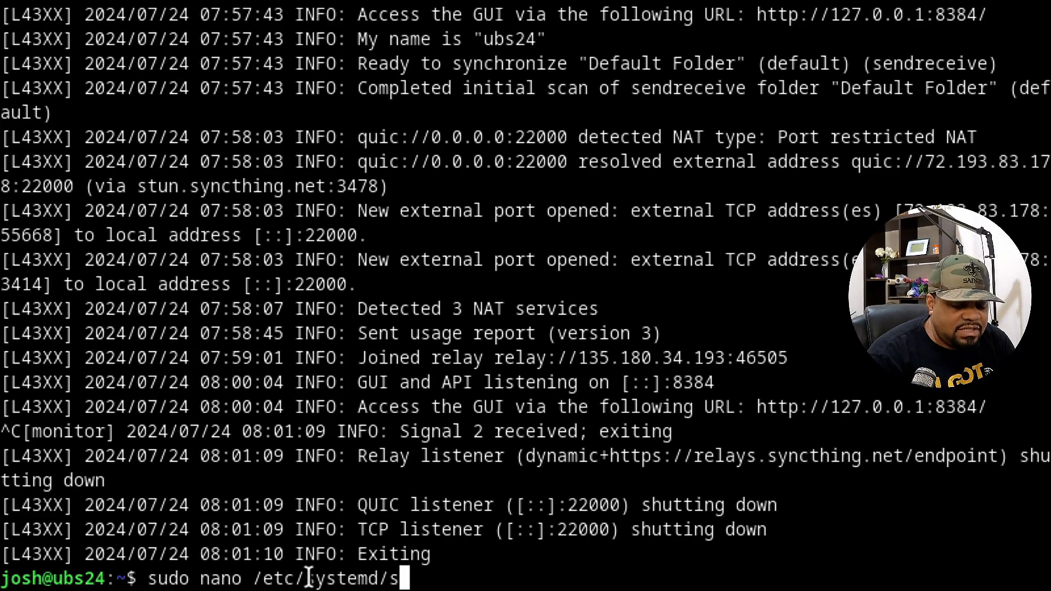
{"action": "type", "text": "/"}
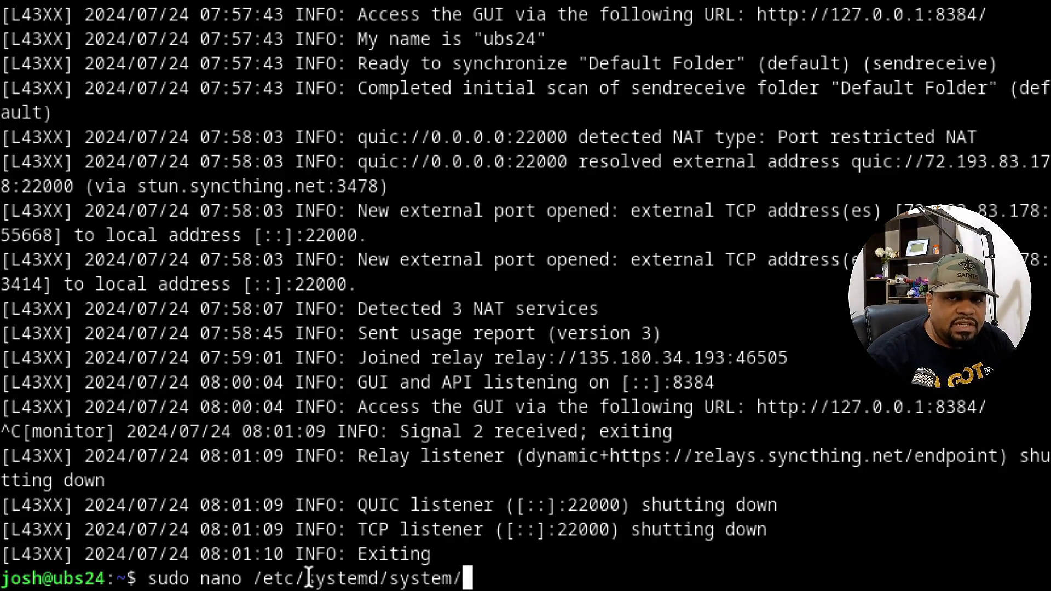
{"action": "type", "text": "syn"}
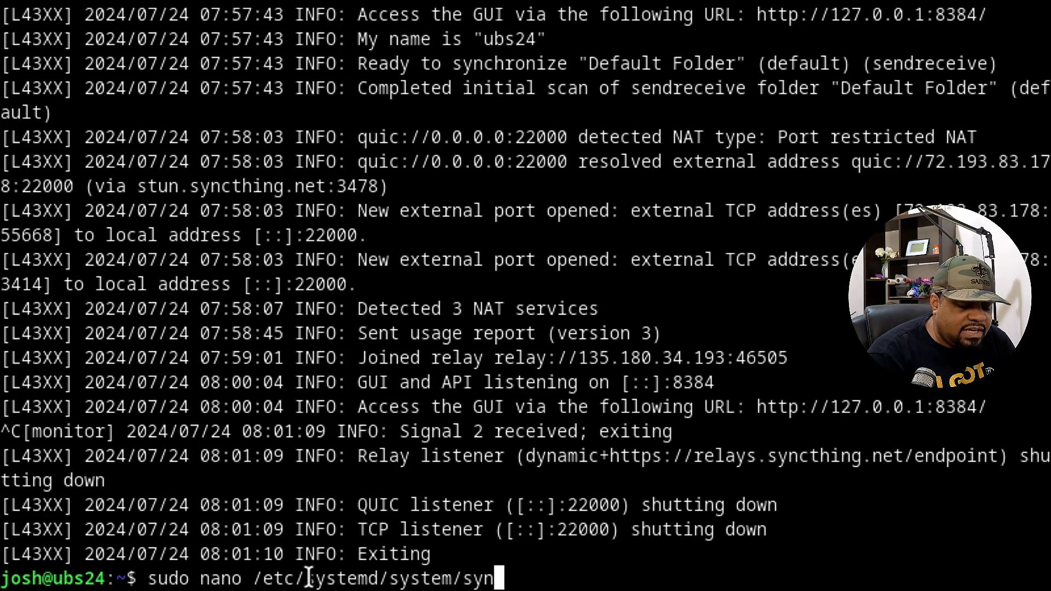
{"action": "type", "text": "cthing@"}
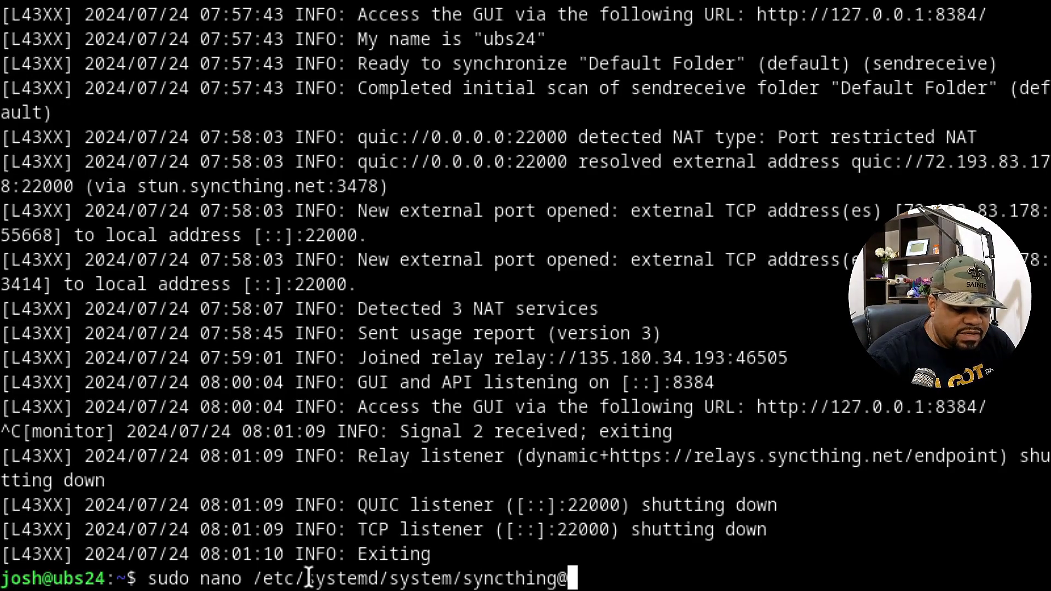
{"action": "type", "text": ".service"}
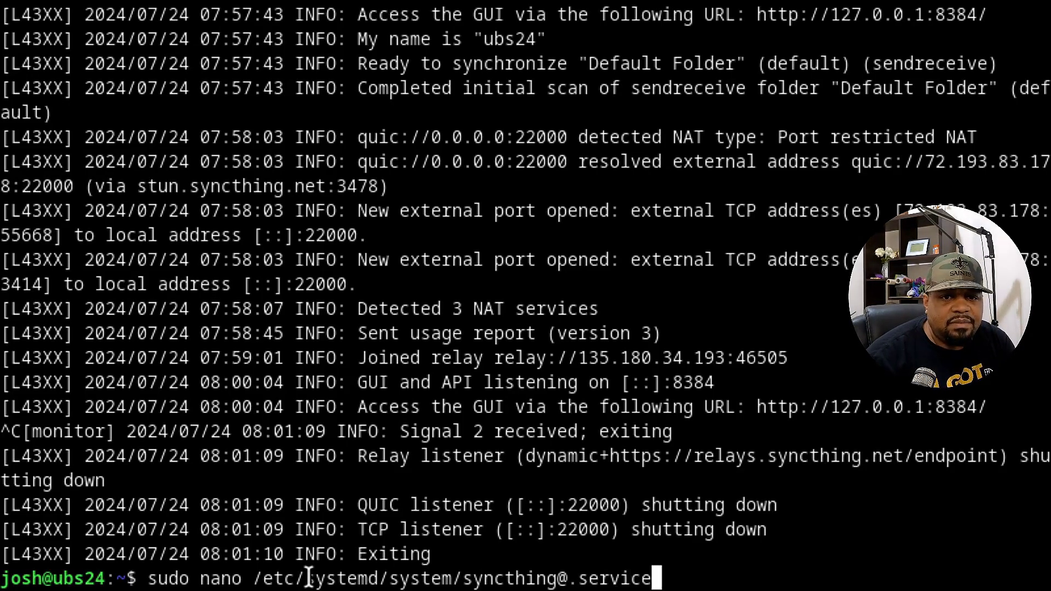
Paste the Syncthing service definition into syncthing@.service in nano and save the file.
{"action": "key", "text": "Return"}
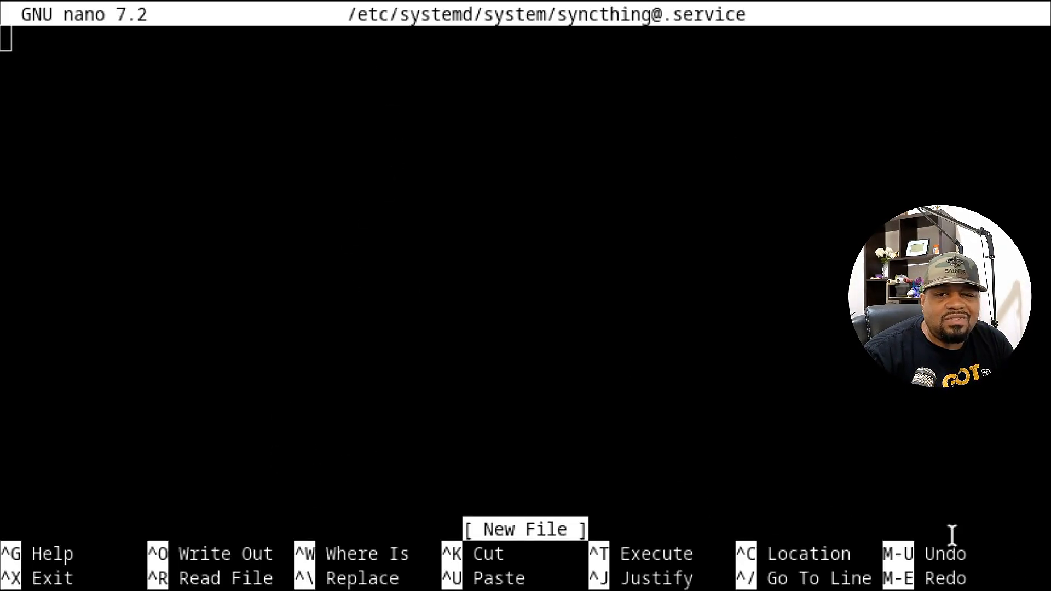
{"action": "key", "text": "ctrl+shift+v"}
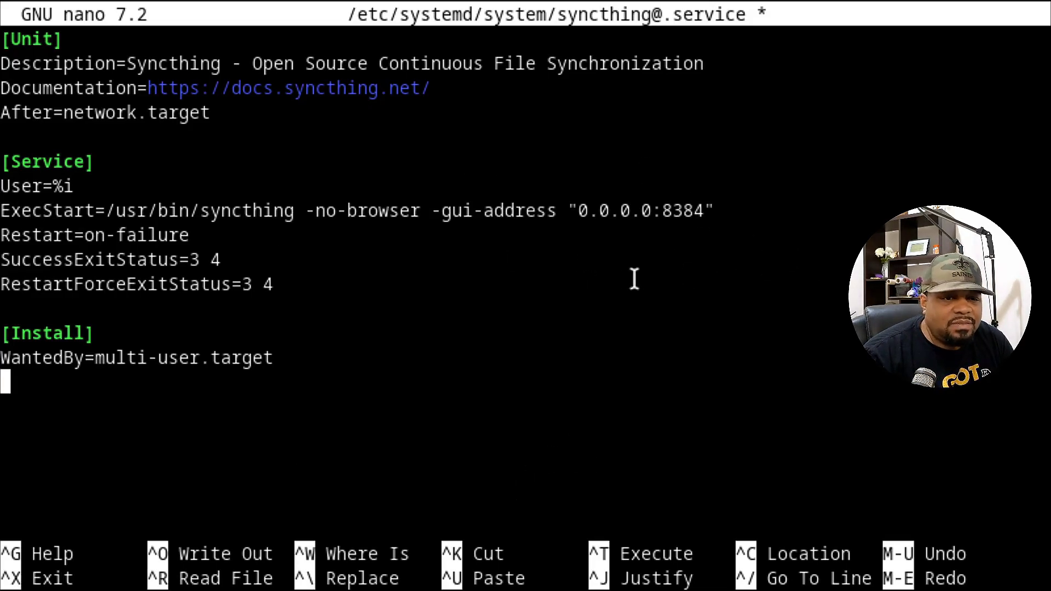
{"action": "key", "text": "ctrl+x"}
{"action": "key", "text": "y"}
{"action": "key", "text": "Return"}
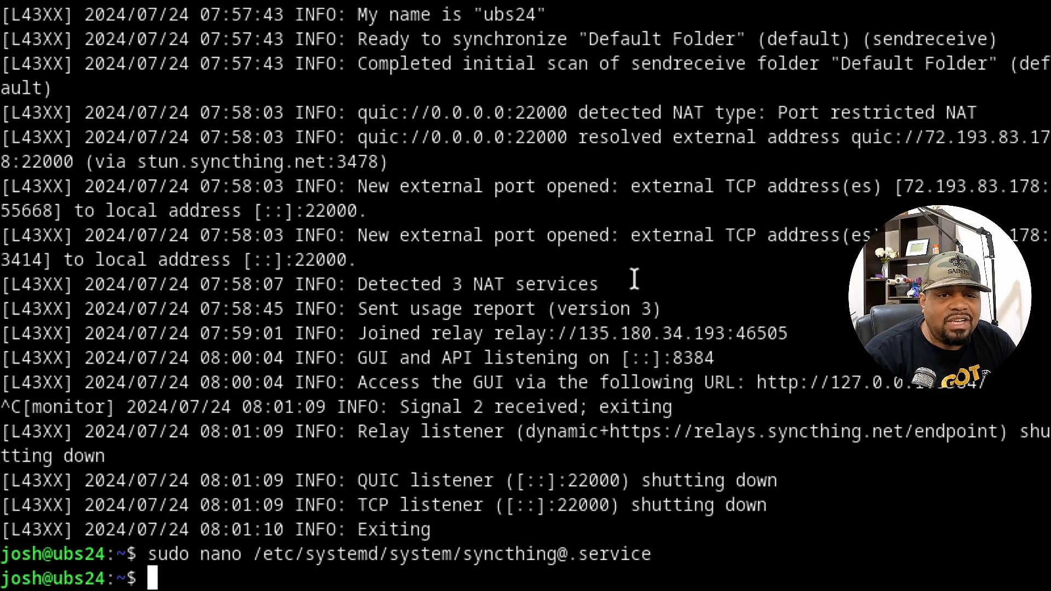
Enable the user's Syncthing service with sudo systemctl enable.
{"action": "key", "text": "Up"}
{"action": "key", "text": "Up"}
{"action": "key", "text": "Down"}
{"action": "key", "text": "Down"}
{"action": "type", "text": "su"}
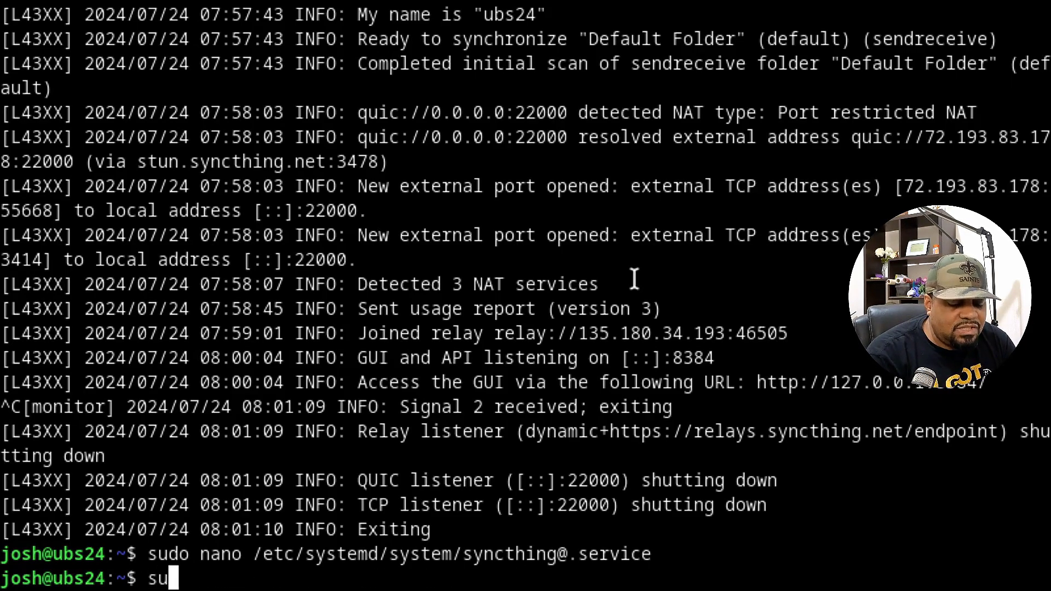
{"action": "type", "text": "do syst"}
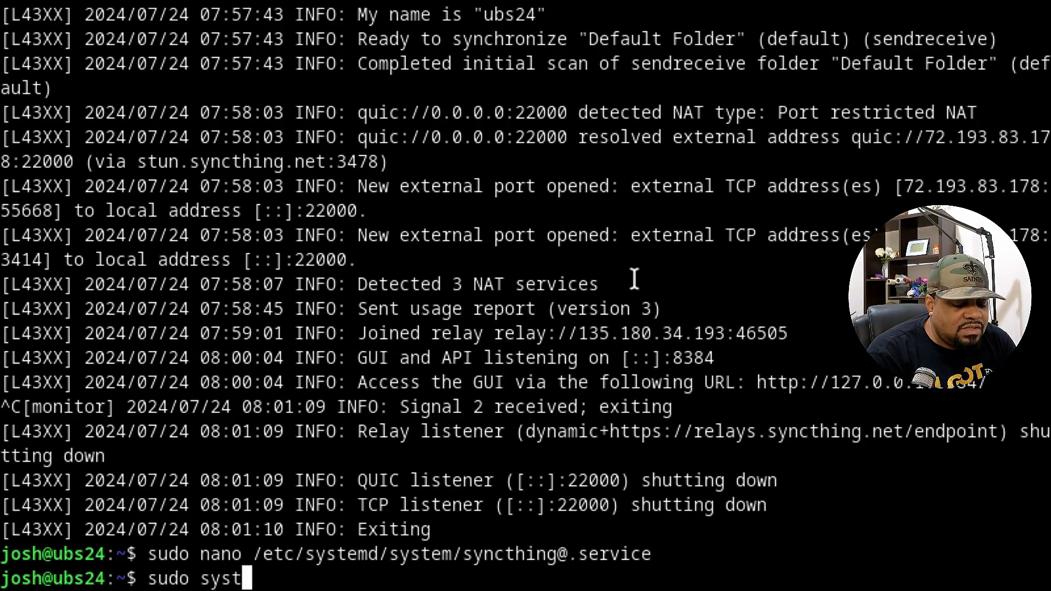
{"action": "type", "text": "emctl enable syncthing"}
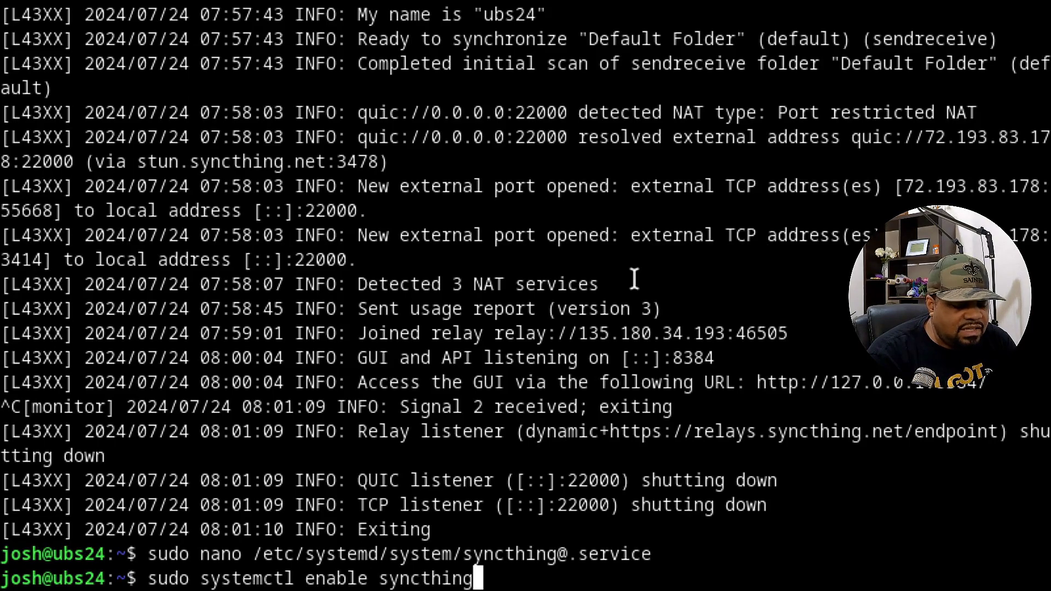
{"action": "type", "text": "@josh"}
{"action": "key", "text": "Return"}
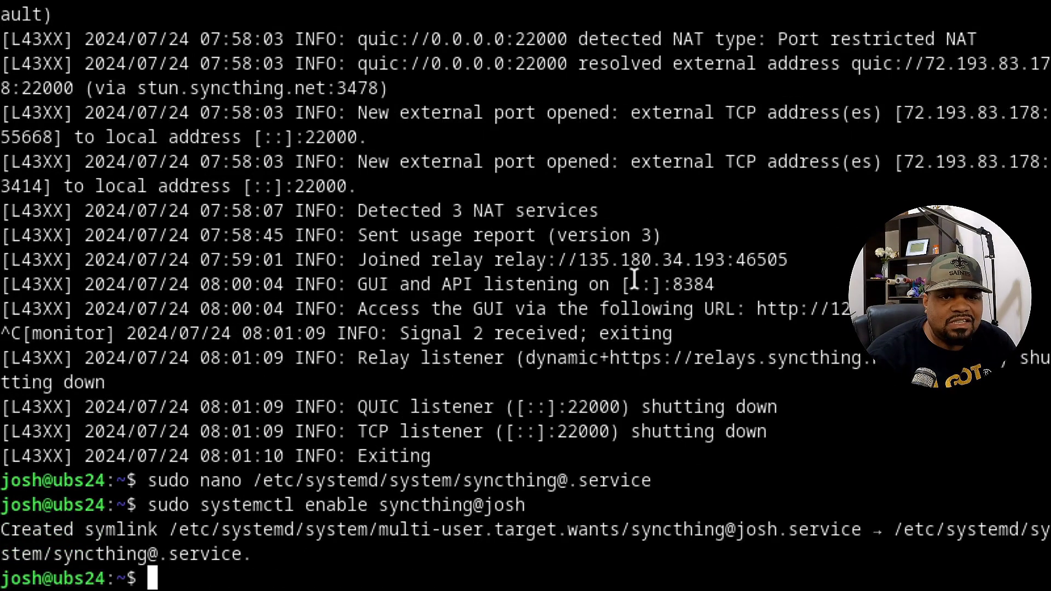
Start the user's Syncthing service with sudo systemctl start.
{"action": "key", "text": "Up"}
{"action": "key", "text": "Left"}
{"action": "key", "text": "Left"}
{"action": "key", "text": "Left"}
{"action": "key", "text": "Left"}
{"action": "key", "text": "Left"}
{"action": "key", "text": "Left"}
{"action": "key", "text": "Left"}
{"action": "key", "text": "Left"}
{"action": "key", "text": "Left"}
{"action": "key", "text": "Left"}
{"action": "key", "text": "Left"}
{"action": "key", "text": "Left"}
{"action": "key", "text": "Left"}
{"action": "key", "text": "Left"}
{"action": "key", "text": "Left"}
{"action": "key", "text": "BackSpace"}
{"action": "key", "text": "BackSpace"}
{"action": "key", "text": "BackSpace"}
{"action": "key", "text": "BackSpace"}
{"action": "key", "text": "BackSpace"}
{"action": "key", "text": "BackSpace"}
{"action": "type", "text": "start"}
{"action": "key", "text": "Return"}
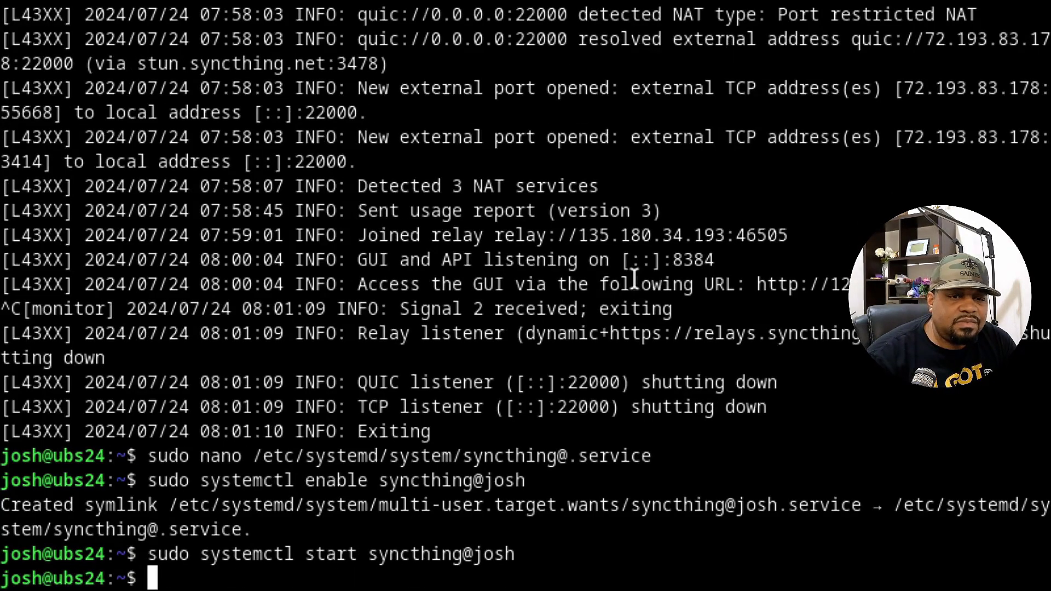
Check that the service shows enabled and active (running) with systemctl status, then quit the pager.
{"action": "key", "text": "Up"}
{"action": "key", "text": "Left"}
{"action": "key", "text": "Left"}
{"action": "key", "text": "Left"}
{"action": "key", "text": "Left"}
{"action": "key", "text": "Left"}
{"action": "key", "text": "Left"}
{"action": "key", "text": "Left"}
{"action": "key", "text": "Left"}
{"action": "key", "text": "Left"}
{"action": "key", "text": "Left"}
{"action": "key", "text": "Left"}
{"action": "key", "text": "Left"}
{"action": "key", "text": "Left"}
{"action": "key", "text": "Left"}
{"action": "key", "text": "Left"}
{"action": "key", "text": "BackSpace"}
{"action": "key", "text": "BackSpace"}
{"action": "key", "text": "BackSpace"}
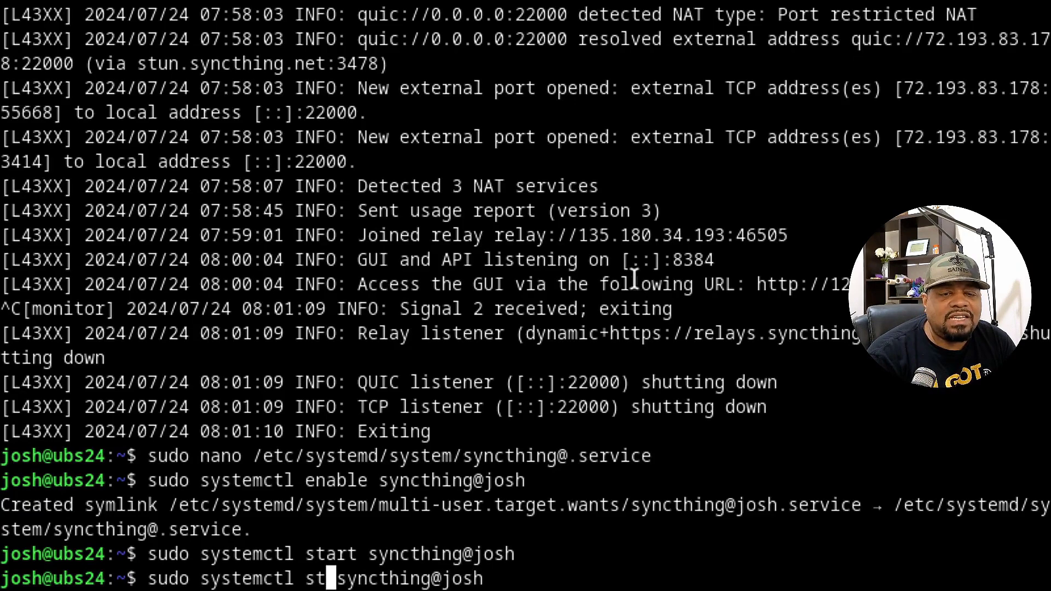
{"action": "type", "text": "atus"}
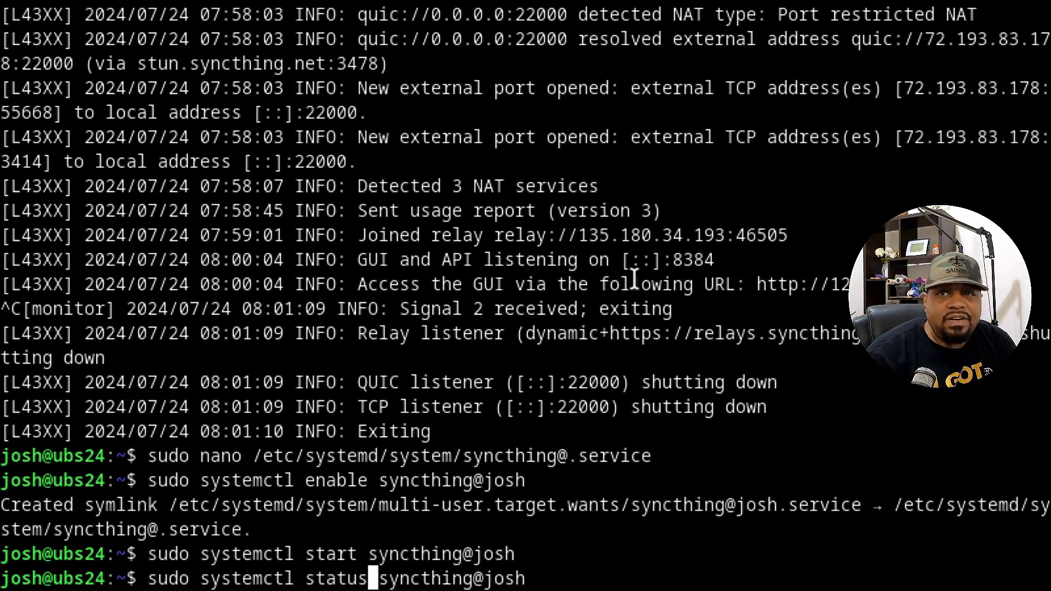
{"action": "key", "text": "Return"}
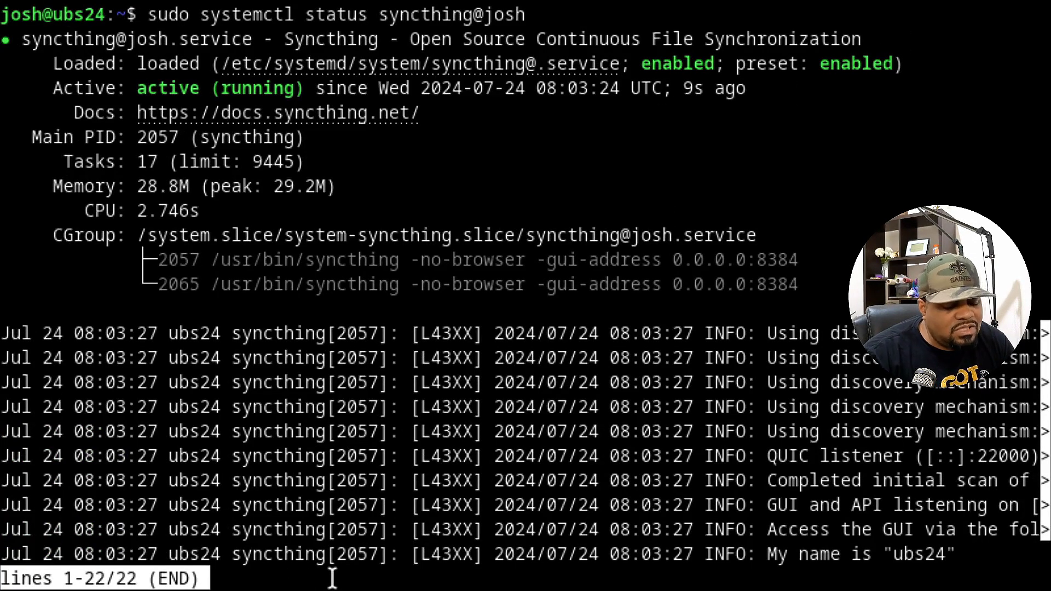
{"action": "key", "text": "q"}
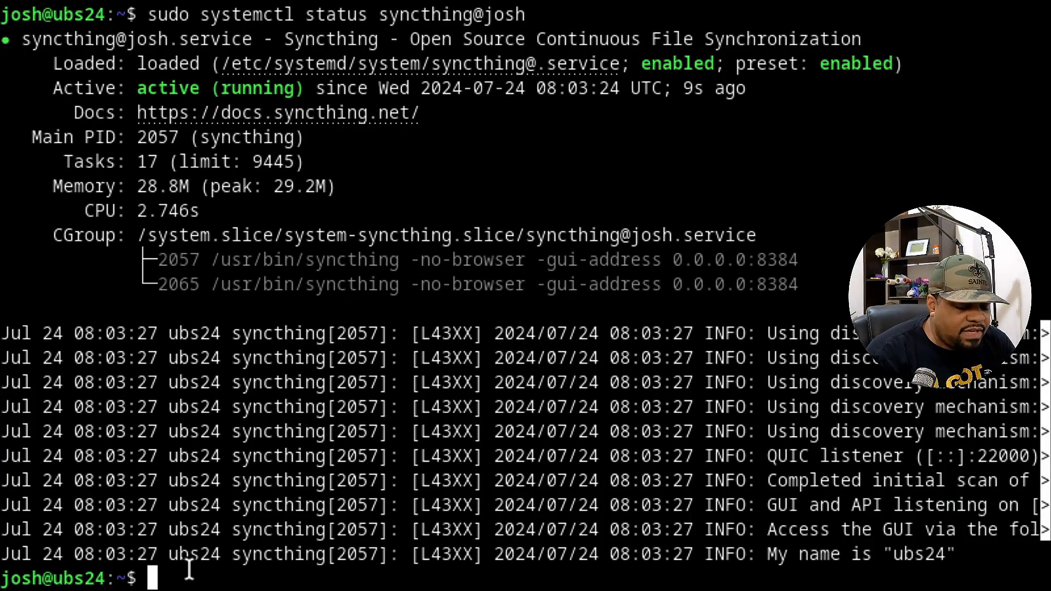
Create the project1 folder in the server's home directory and list it.
{"action": "type", "text": "mkdir "}
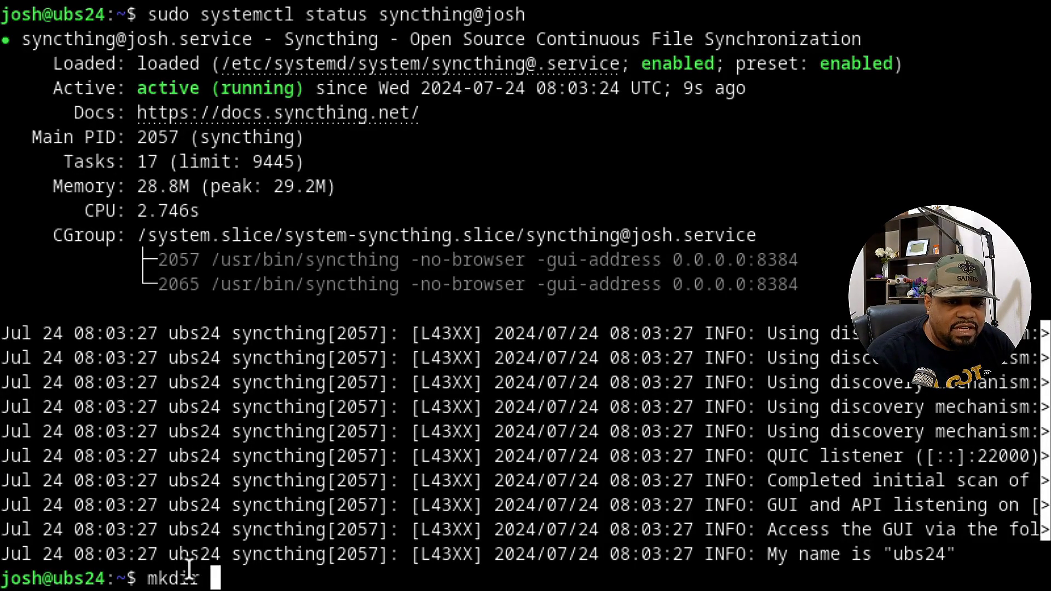
{"action": "type", "text": "project1"}
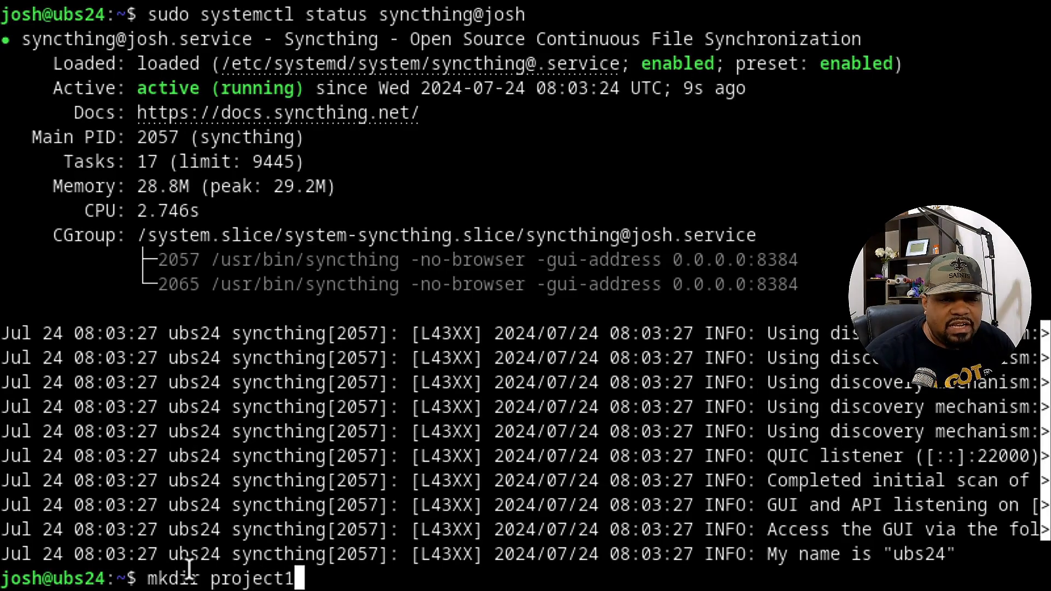
{"action": "key", "text": "Return"}
{"action": "type", "text": "ls"}
{"action": "key", "text": "Return"}
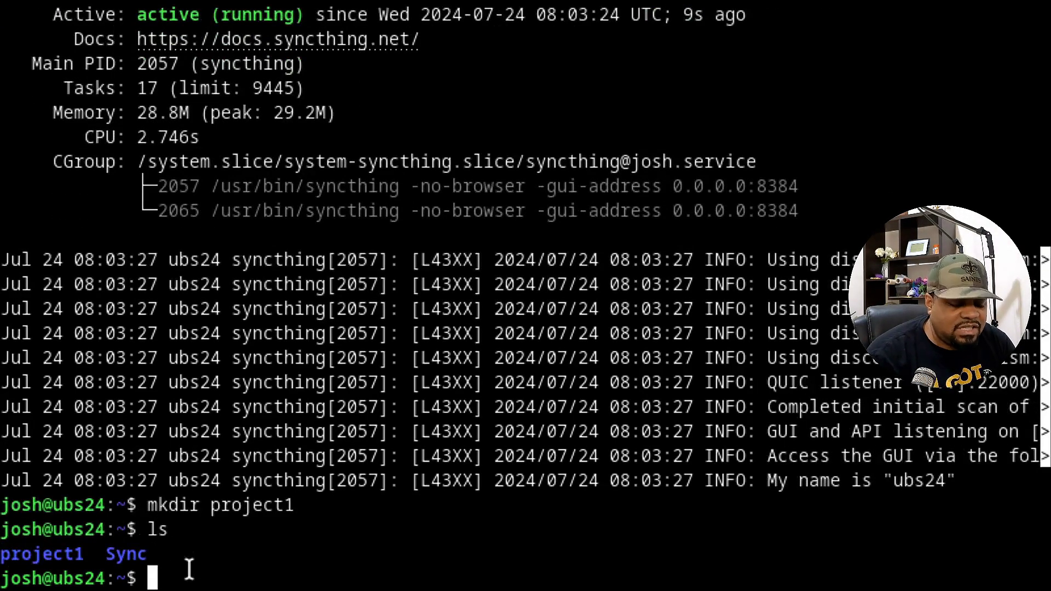
Leave the SSH session and rsync the test files into the server's project1 folder.
{"action": "type", "text": "exit"}
{"action": "key", "text": "Return"}
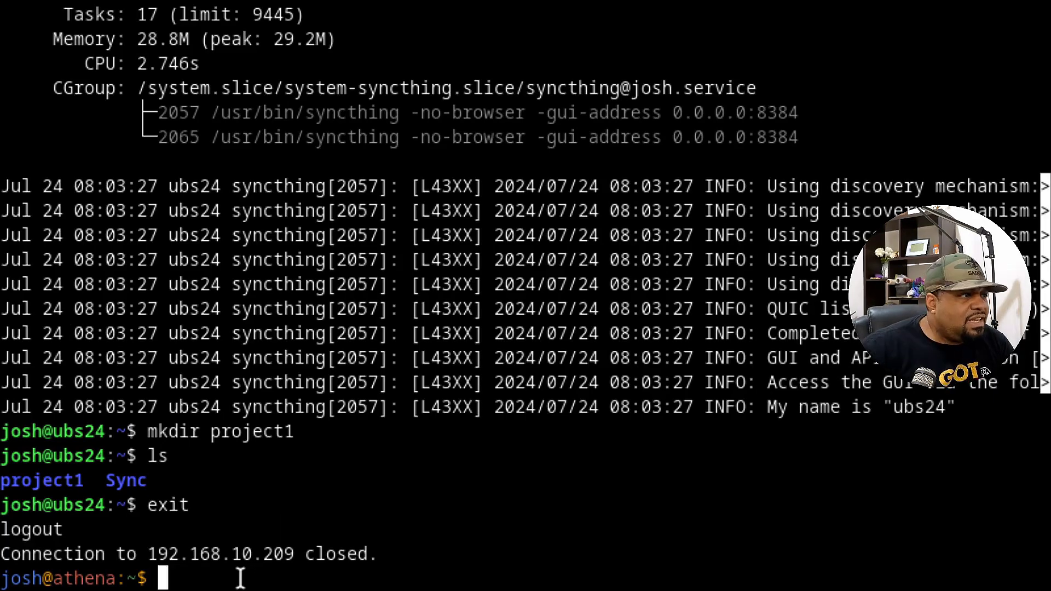
{"action": "key", "text": "ctrl+shift+v"}
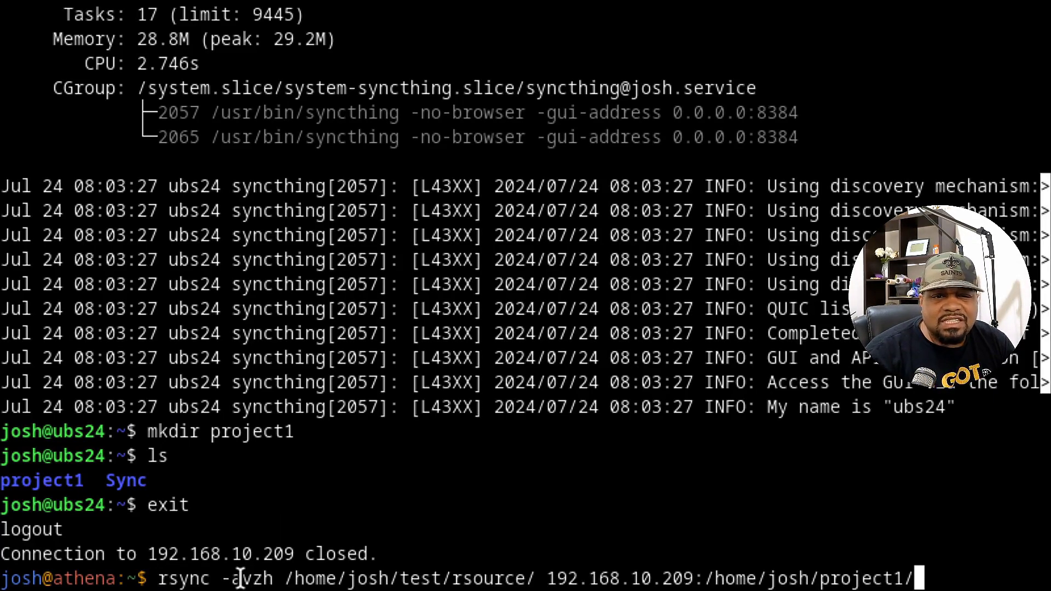
{"action": "key", "text": "Return"}
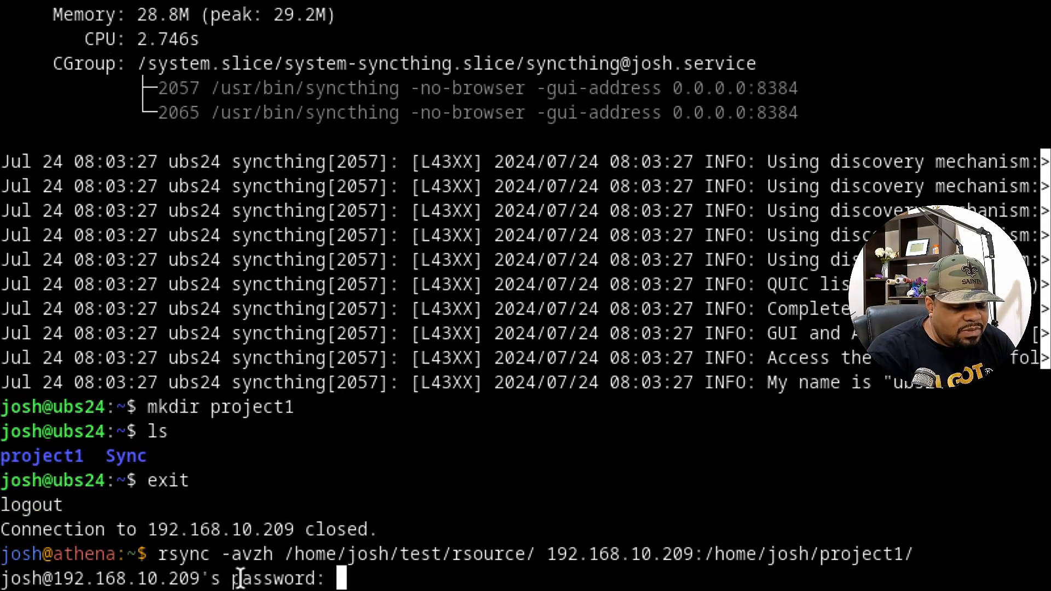
{"action": "key", "text": "Return"}
SSH back into the server and list project1's contents with ls -la.
{"action": "key", "text": "Up"}
{"action": "key", "text": "Up"}
{"action": "key", "text": "Return"}
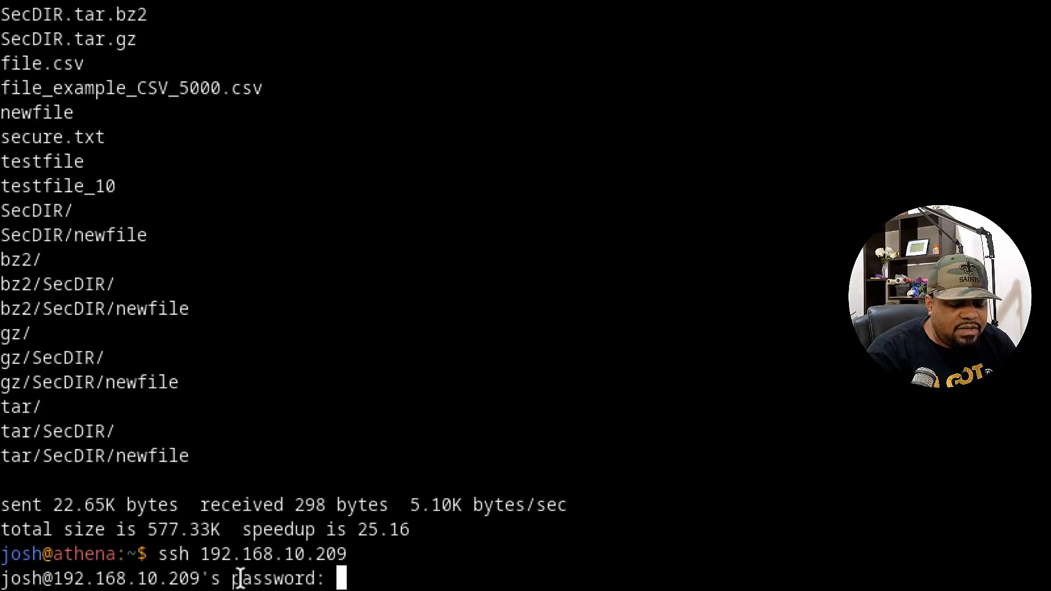
{"action": "key", "text": "Return"}
{"action": "type", "text": "ls -la pio"}
{"action": "key", "text": "Tab"}
{"action": "key", "text": "Return"}
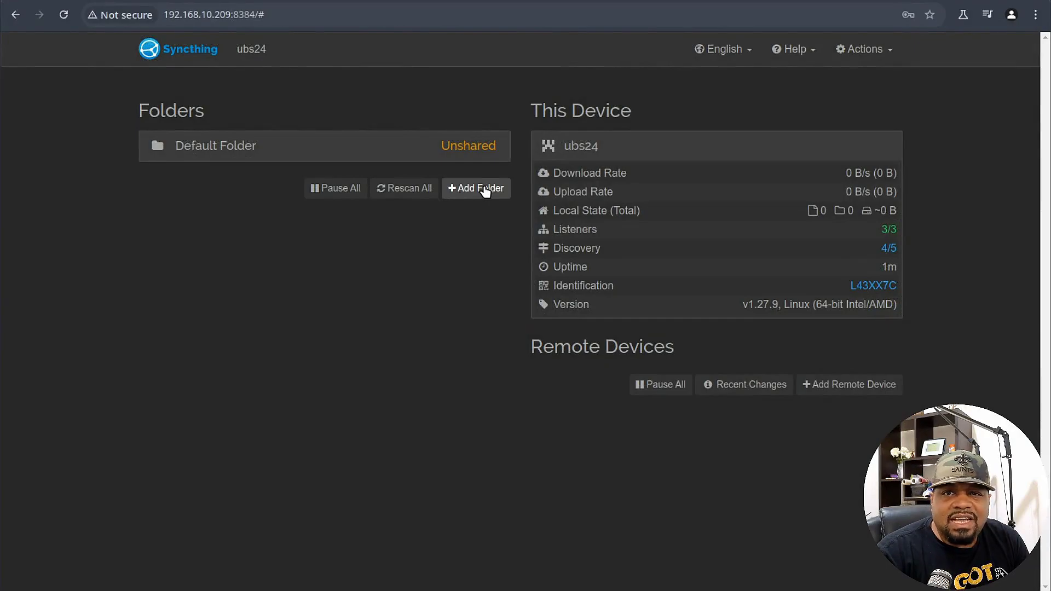
Add a folder labelled Project1, review its Versioning, Ignore Patterns and Advanced tabs, and save.
{"action": "left_click", "coordinate": [481, 190]}
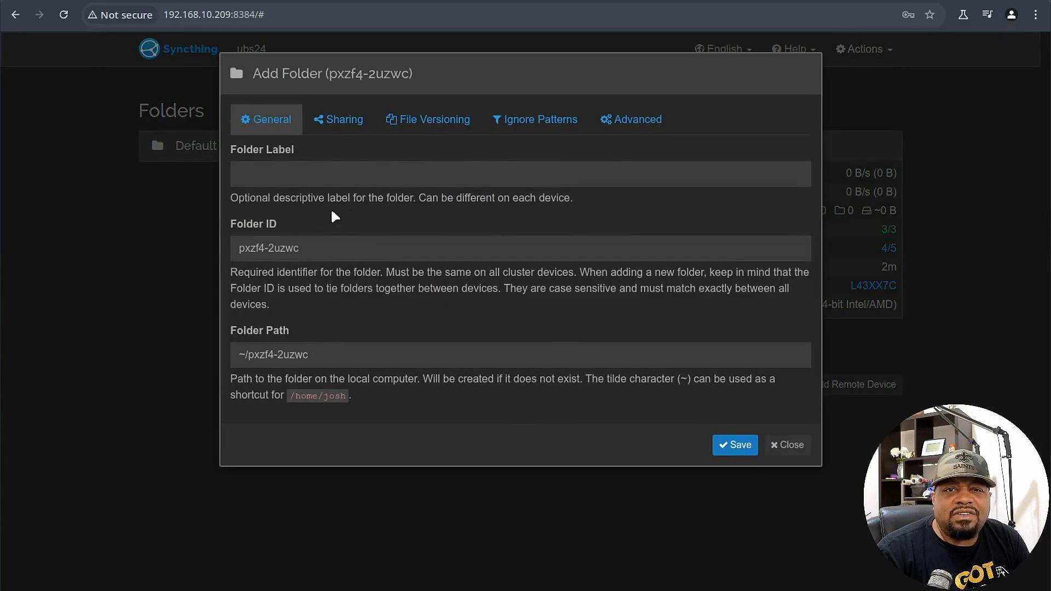
{"action": "left_click", "coordinate": [331, 175]}
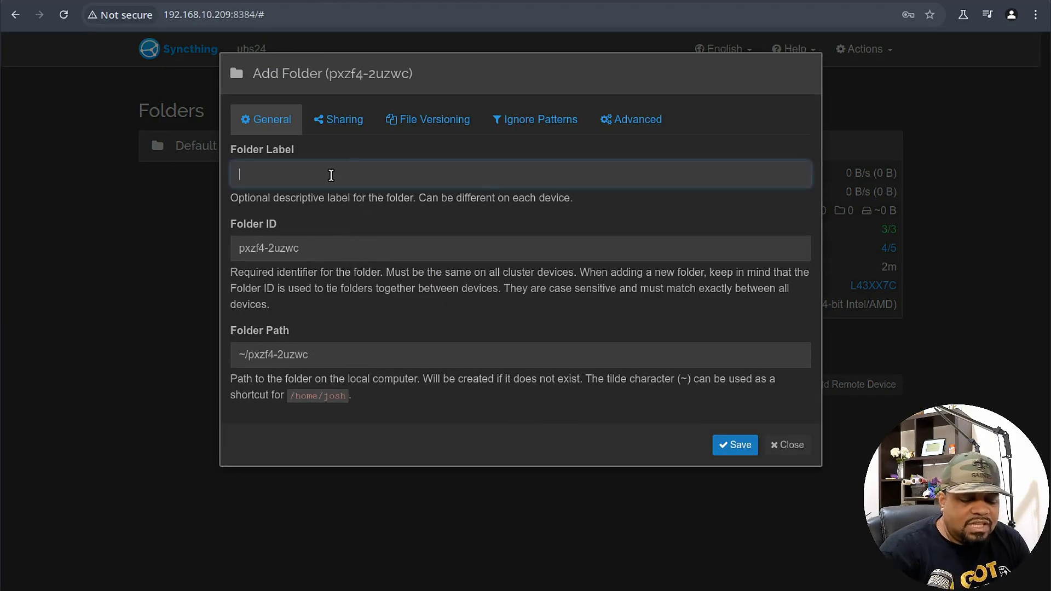
{"action": "type", "text": "Project1"}
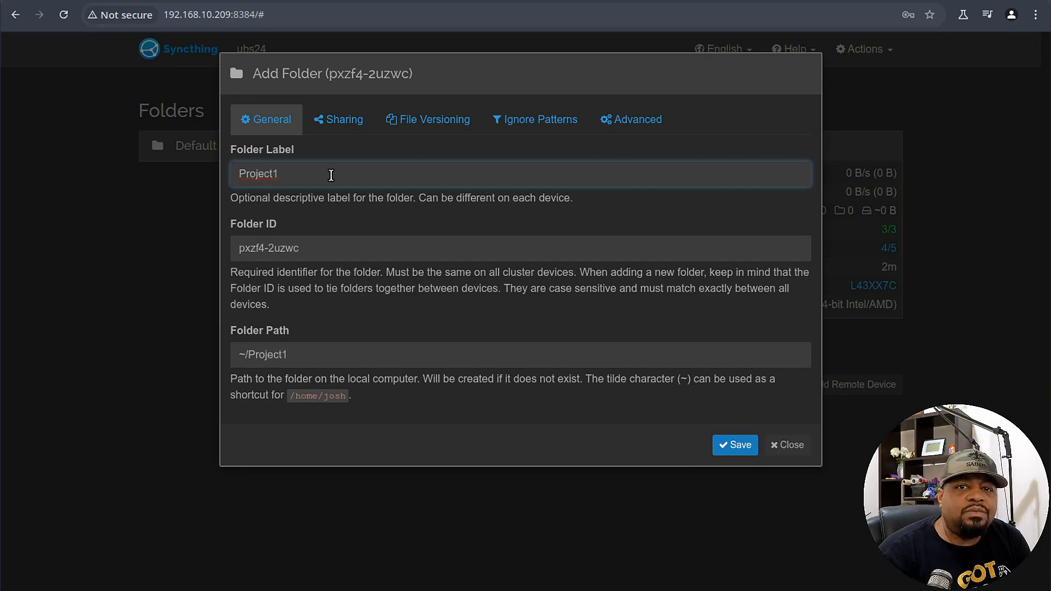
{"action": "key", "text": "Tab"}
{"action": "key", "text": "Tab"}
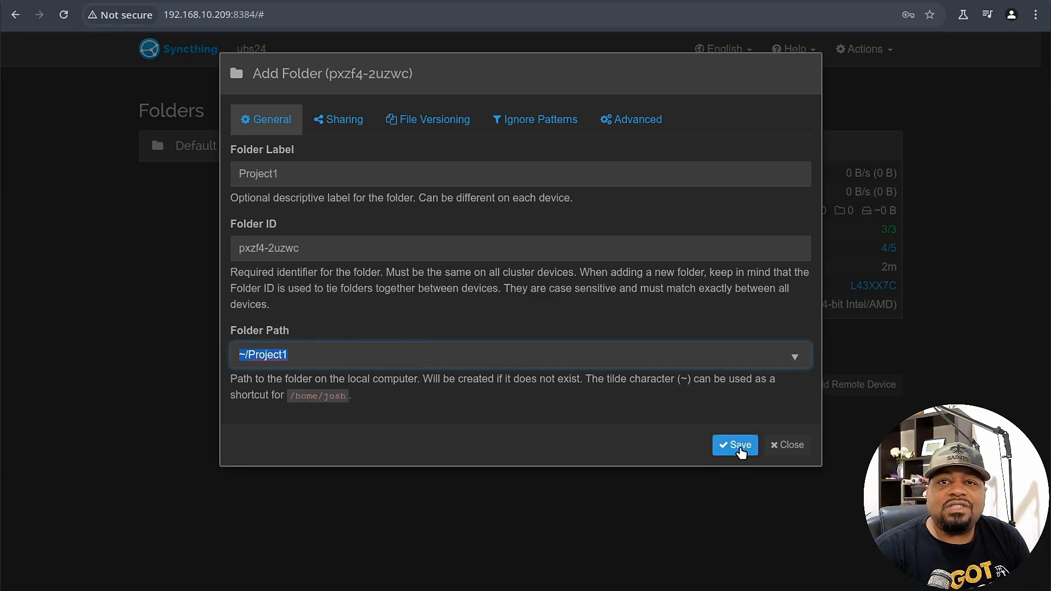
{"action": "left_click", "coordinate": [427, 119]}
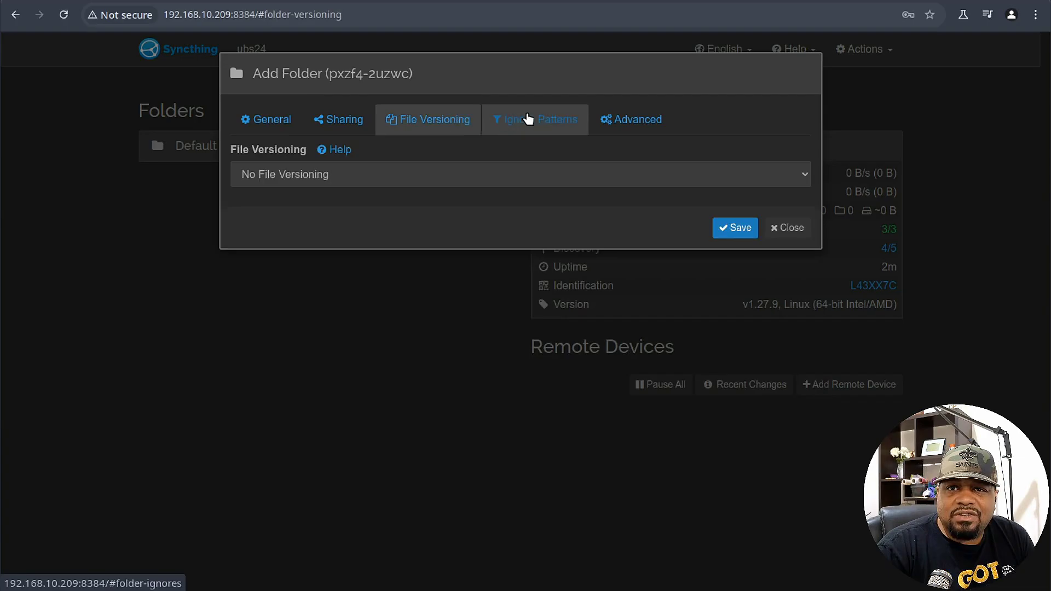
{"action": "left_click", "coordinate": [535, 119]}
{"action": "left_click", "coordinate": [427, 119]}
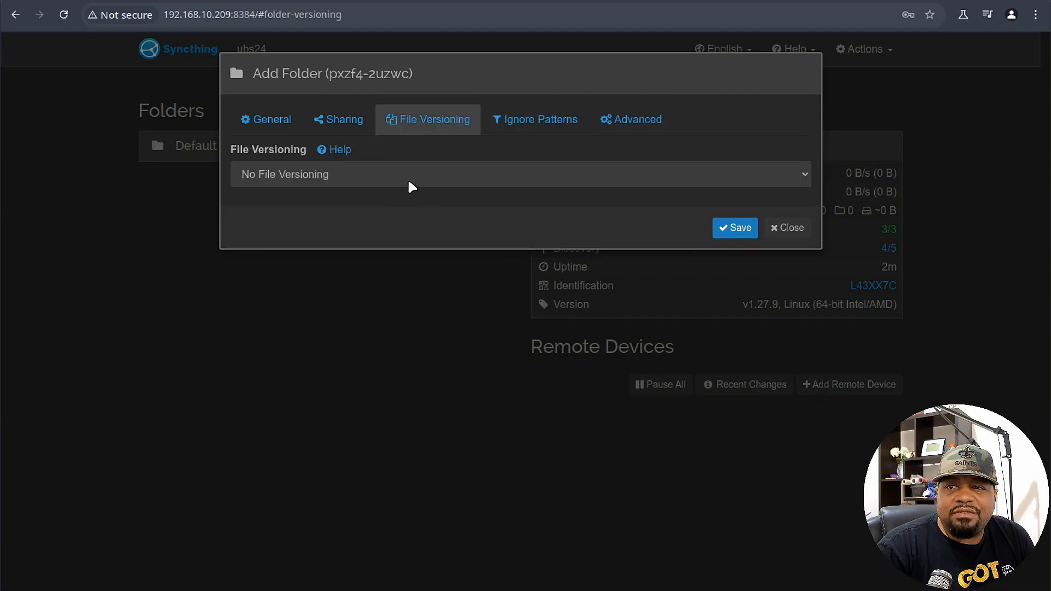
{"action": "left_click", "coordinate": [582, 118]}
{"action": "left_click", "coordinate": [653, 127]}
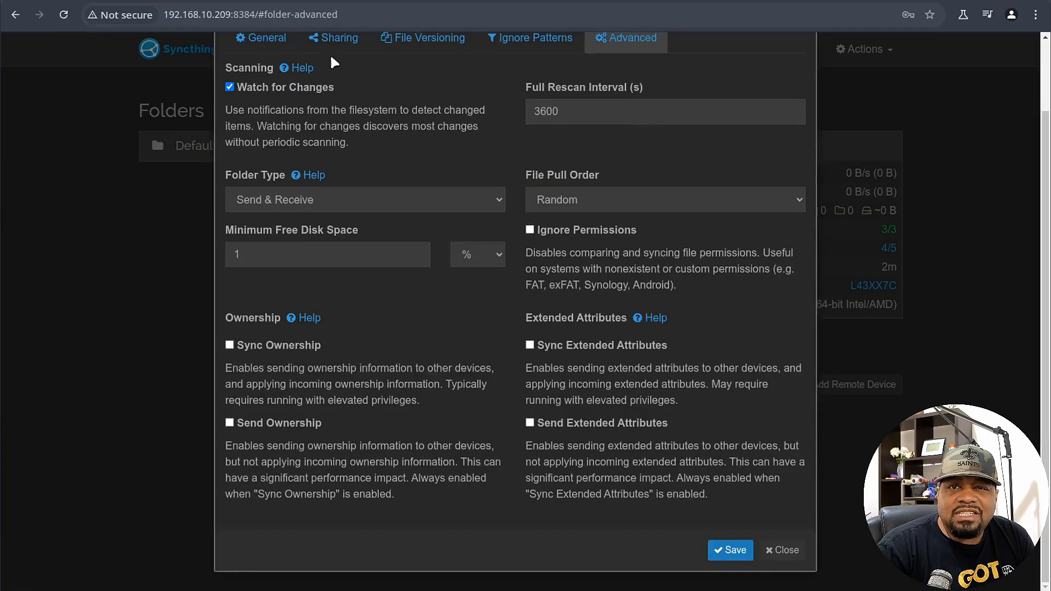
{"action": "left_click", "coordinate": [259, 38]}
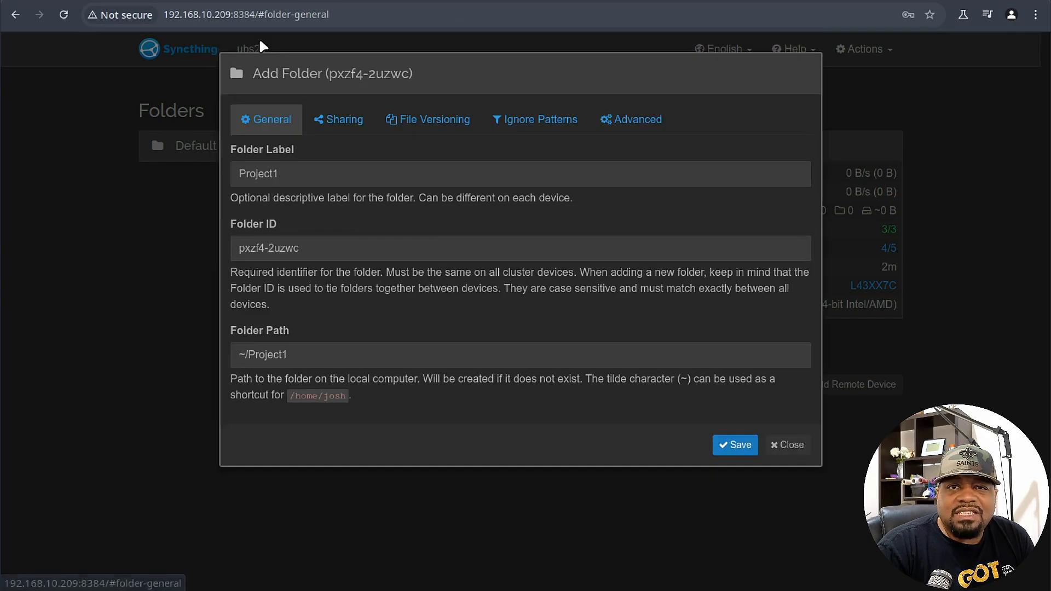
{"action": "left_click", "coordinate": [738, 444]}
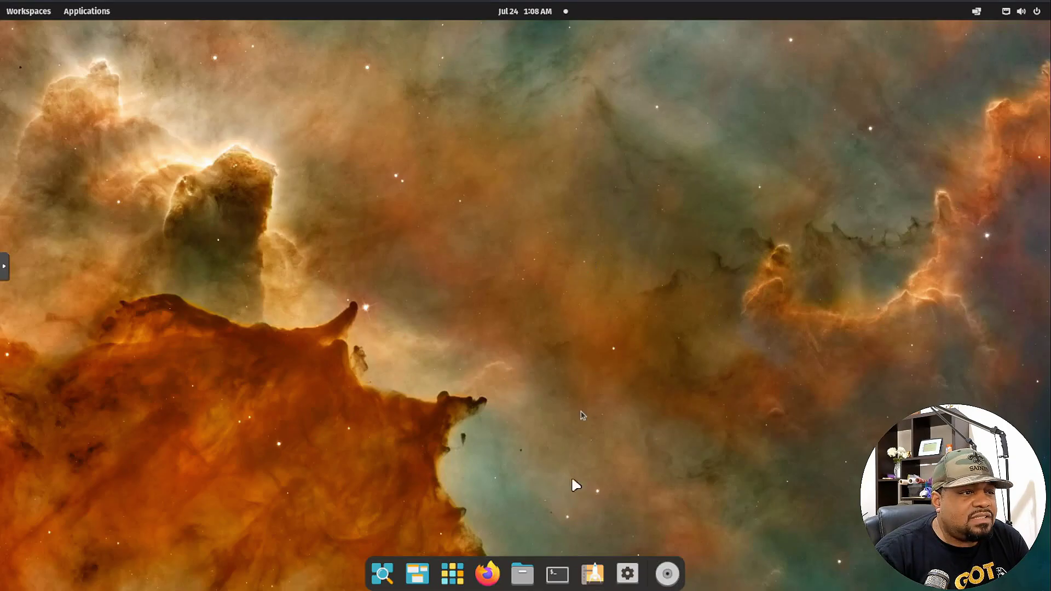
Search Pop!_Shop for syncthing and install the Syncthing GTK Flathub app.
{"action": "left_click", "coordinate": [593, 573]}
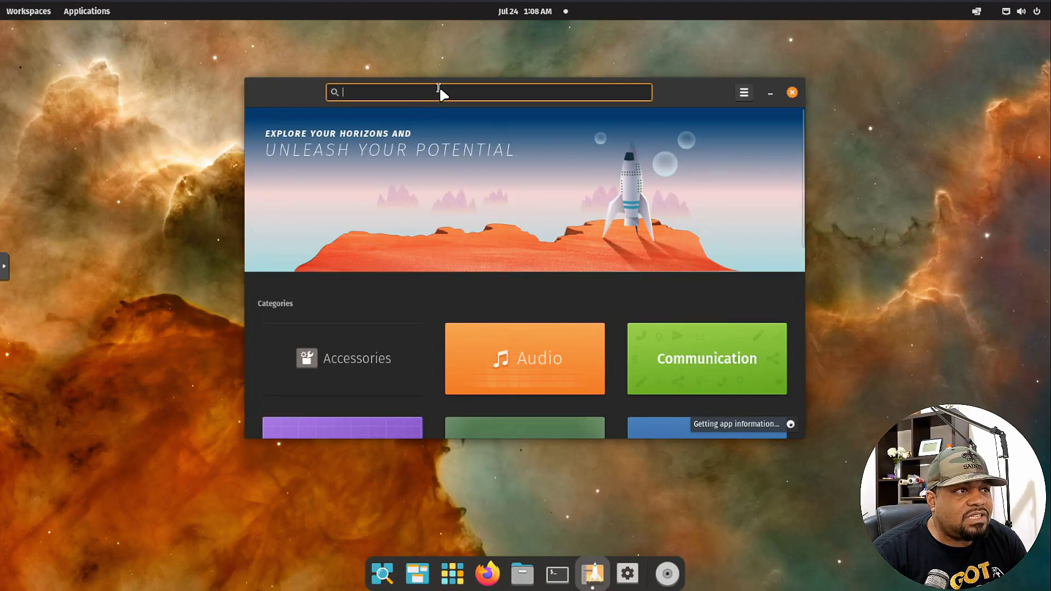
{"action": "type", "text": "syncthing"}
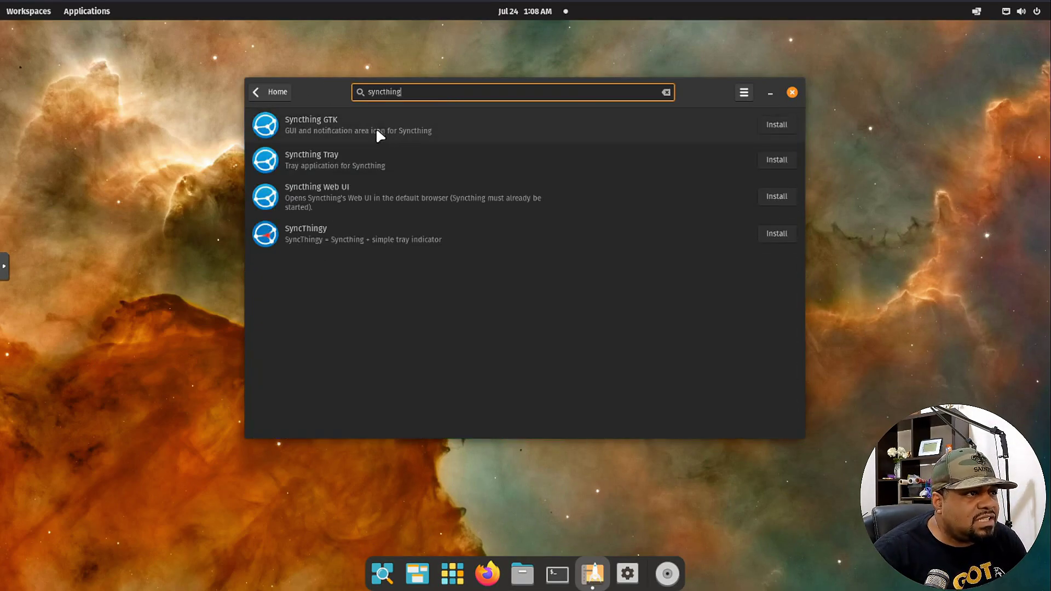
{"action": "left_click", "coordinate": [425, 130]}
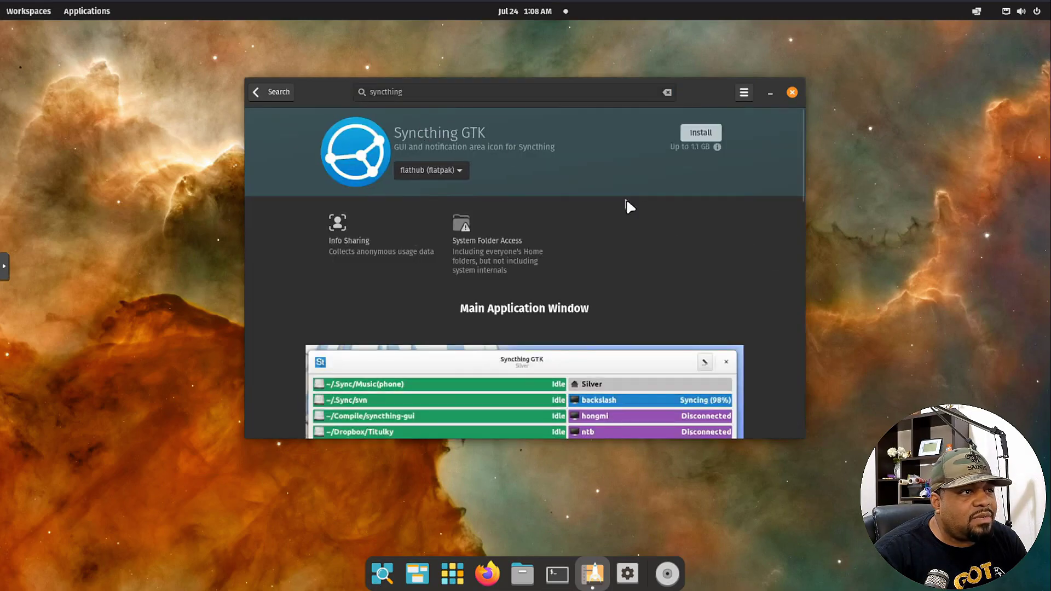
{"action": "scroll", "coordinate": [548, 301], "scroll_direction": "down", "scroll_amount": 3}
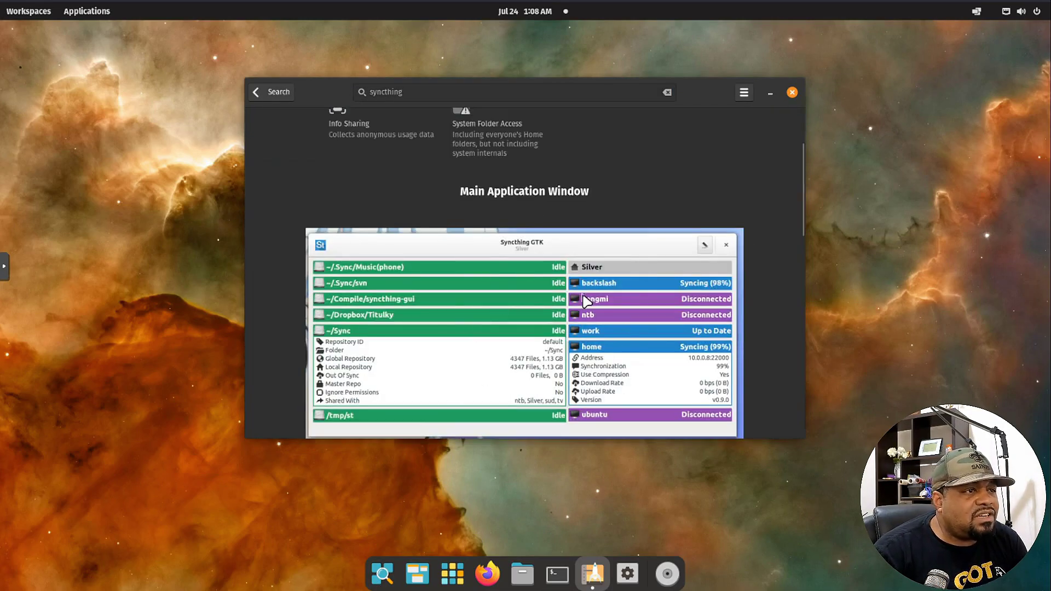
{"action": "scroll", "coordinate": [602, 296], "scroll_direction": "down", "scroll_amount": 5}
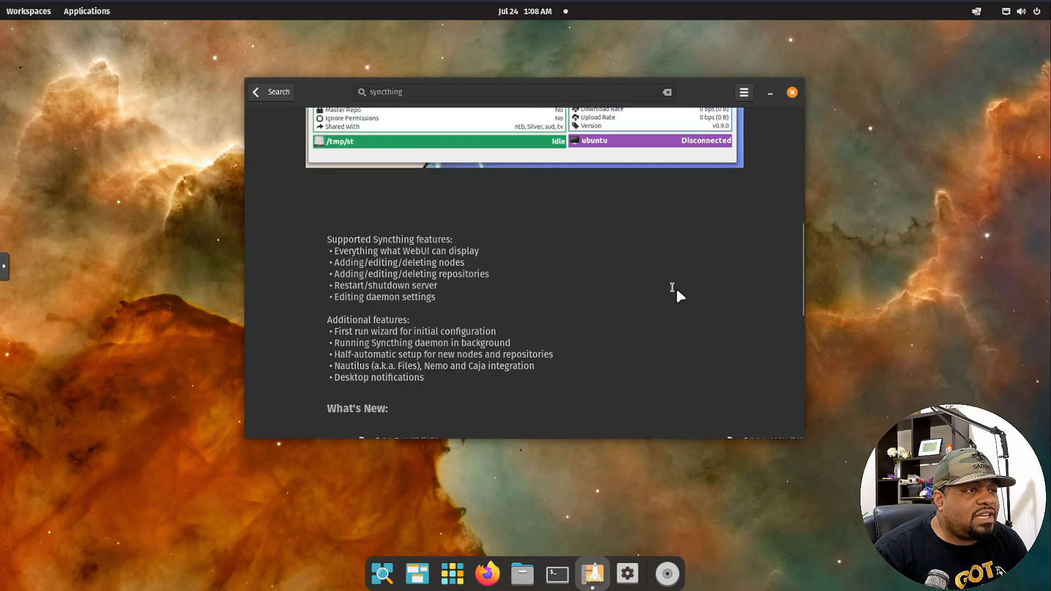
{"action": "scroll", "coordinate": [677, 288], "scroll_direction": "up", "scroll_amount": 8}
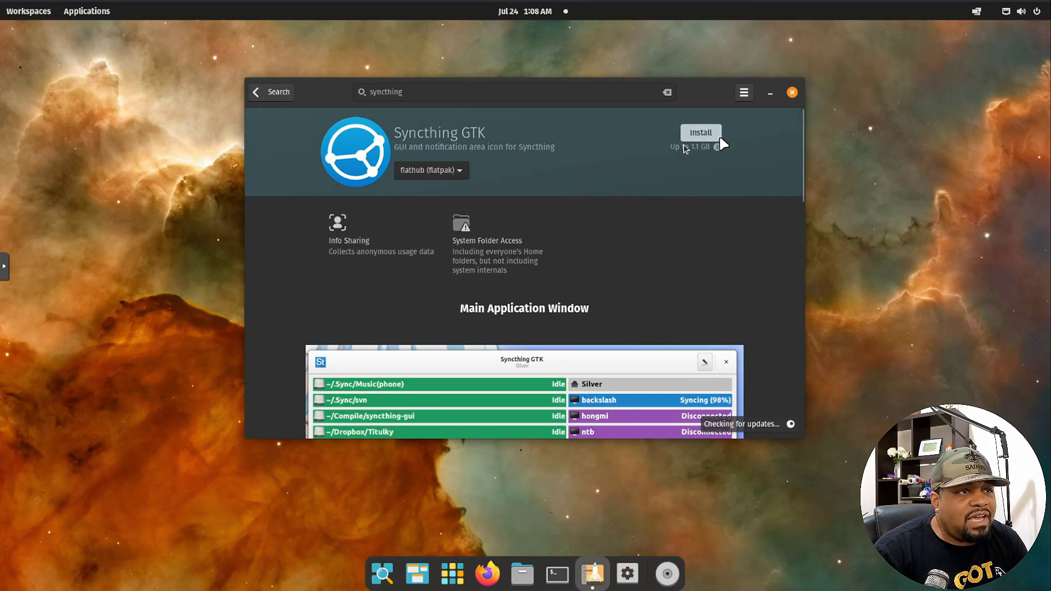
{"action": "left_click", "coordinate": [706, 133]}
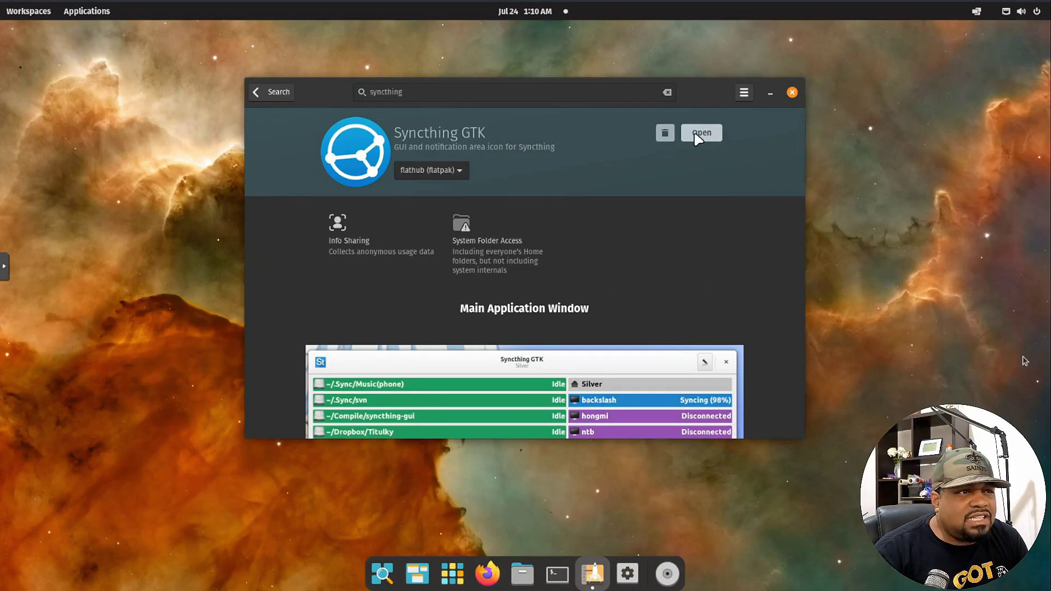
Run the Syncthing-GTK wizard, listening on all interfaces with username root and a password.
{"action": "left_click", "coordinate": [713, 137]}
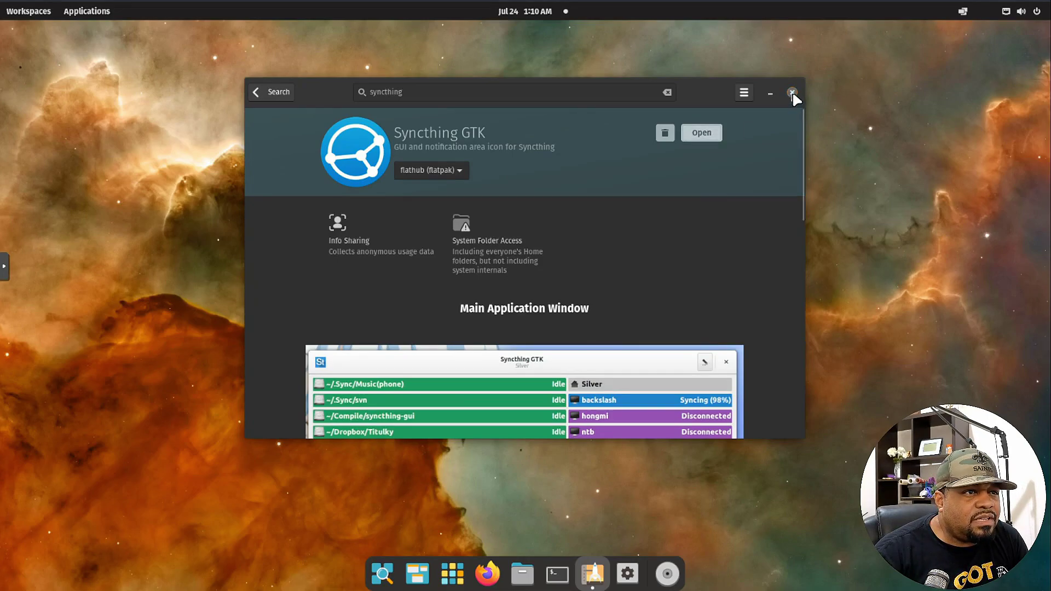
{"action": "left_click", "coordinate": [792, 93]}
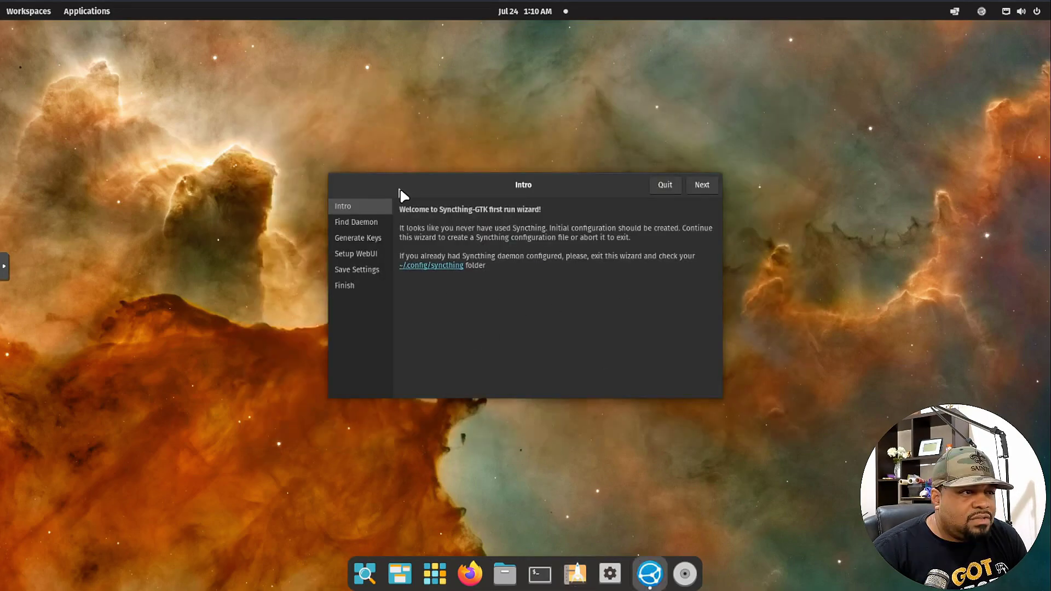
{"action": "left_click", "coordinate": [706, 186]}
{"action": "left_click", "coordinate": [700, 186]}
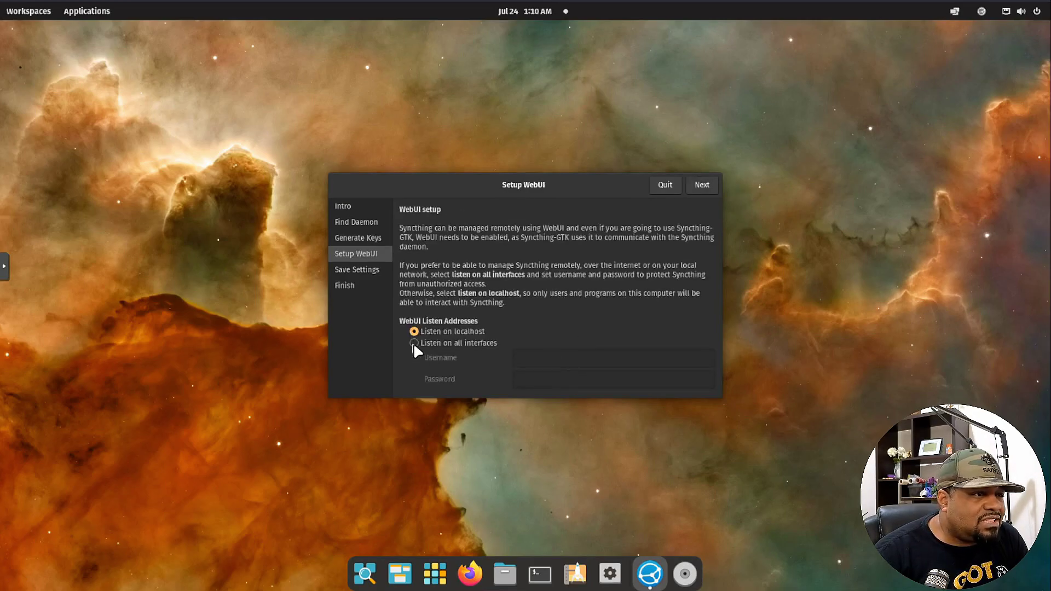
{"action": "left_click", "coordinate": [414, 342]}
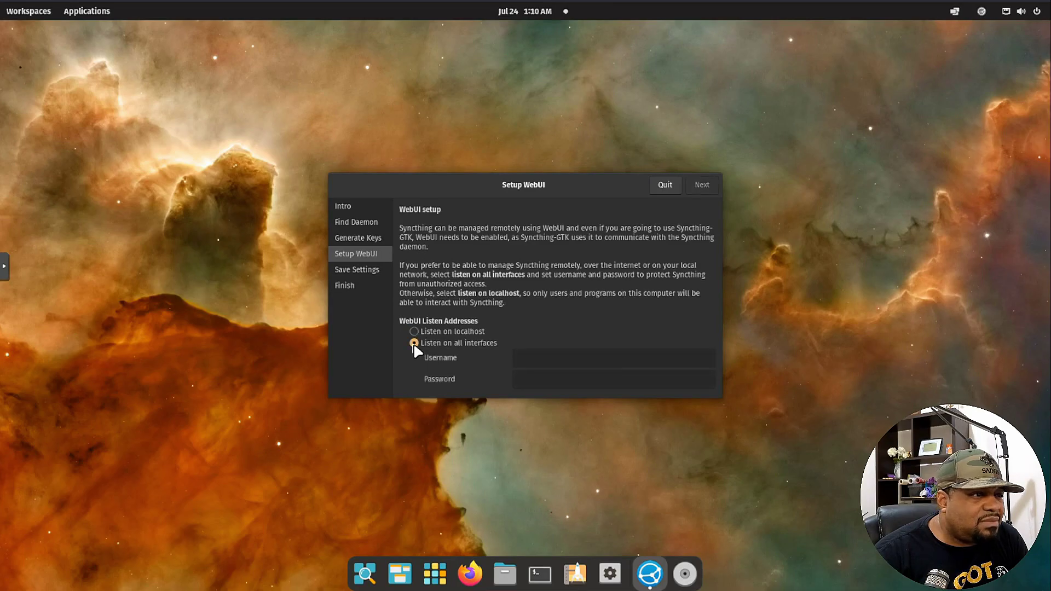
{"action": "left_click", "coordinate": [569, 356]}
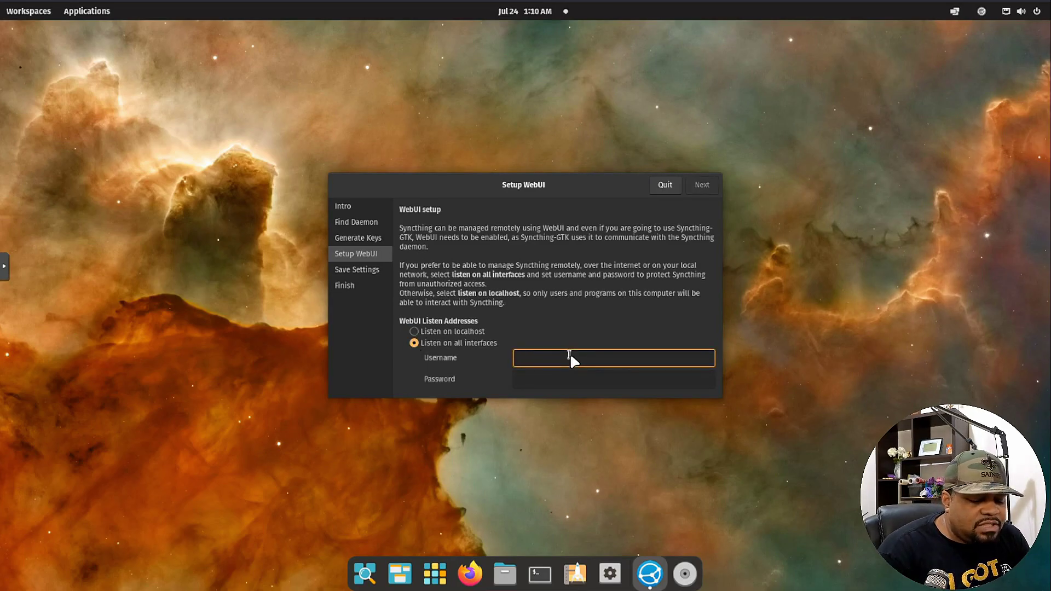
{"action": "type", "text": "root"}
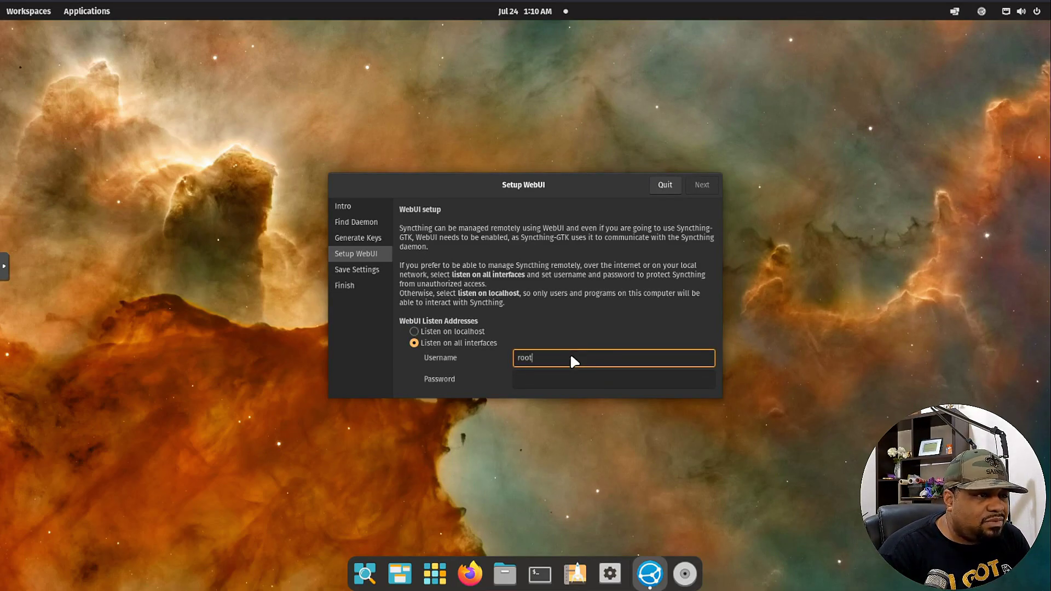
{"action": "key", "text": "Tab"}
{"action": "type", "text": "*********"}
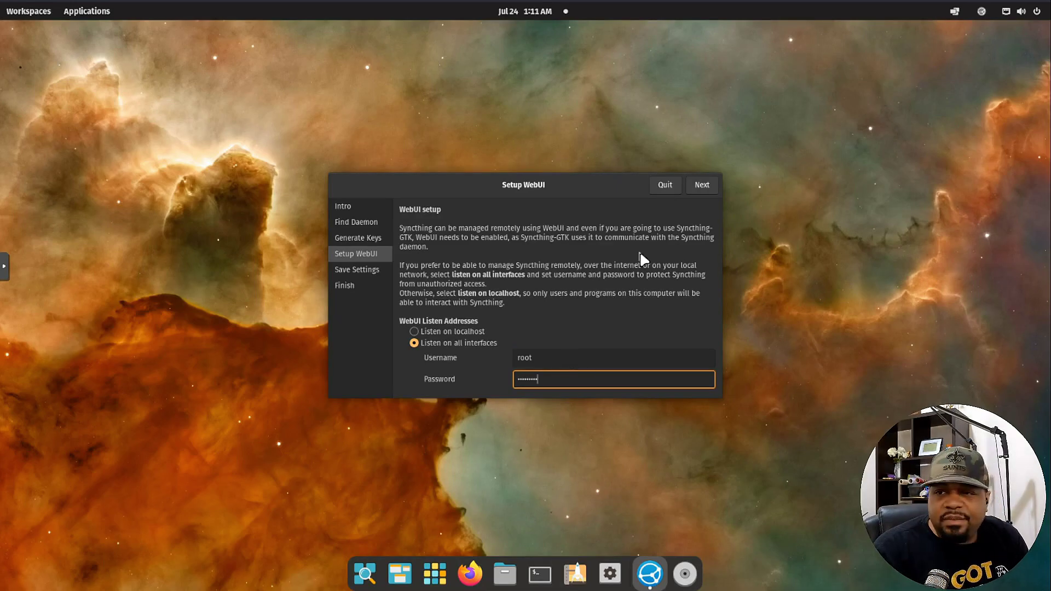
{"action": "left_click", "coordinate": [702, 185]}
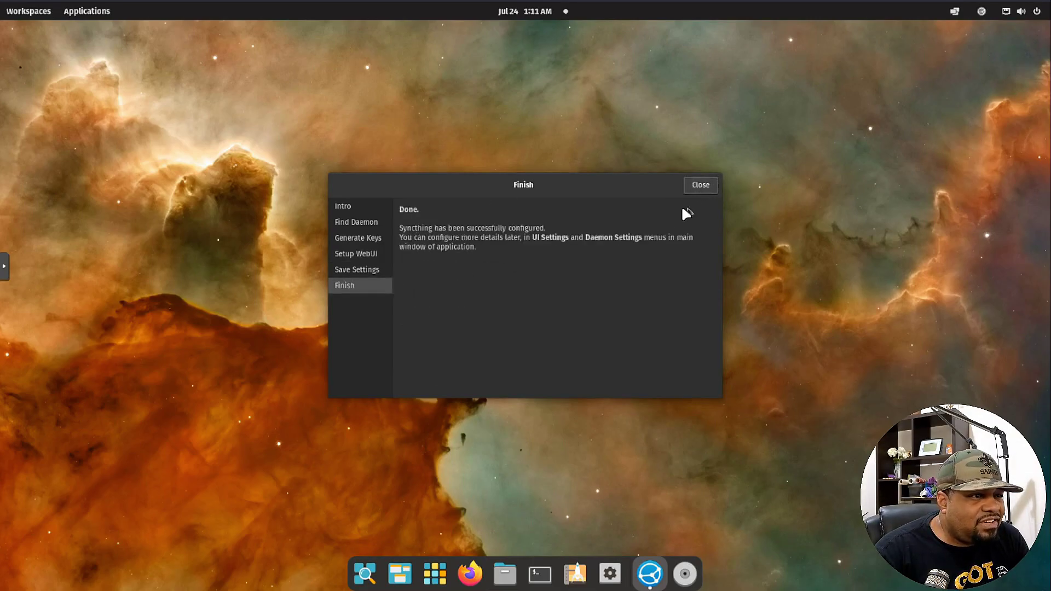
{"action": "left_click", "coordinate": [700, 185]}
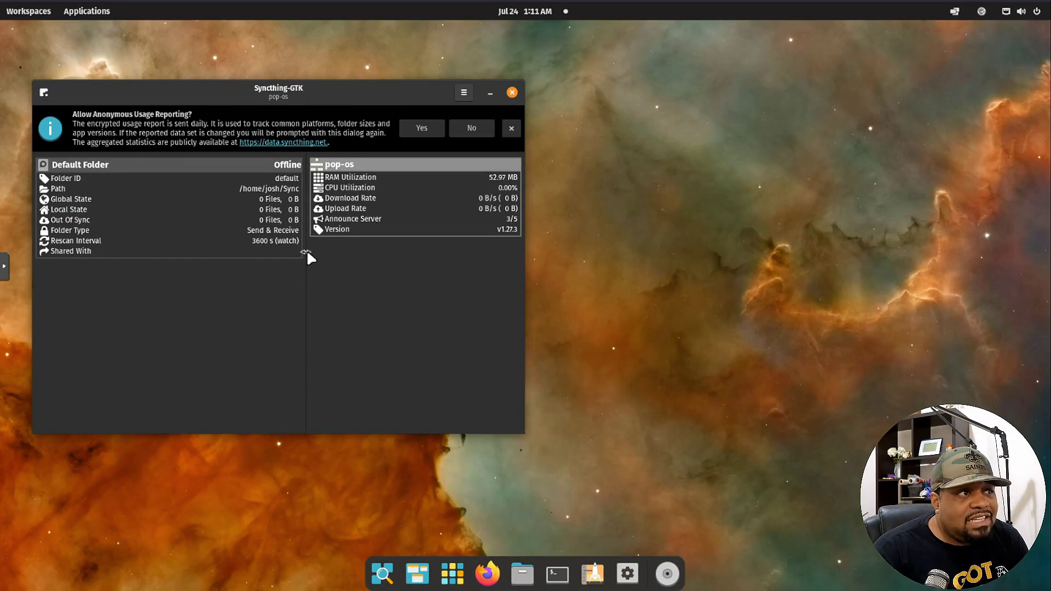
Collapse the Default Folder details and accept anonymous usage reporting.
{"action": "scroll", "coordinate": [237, 166], "scroll_direction": "down", "scroll_amount": 1}
{"action": "left_click", "coordinate": [237, 166]}
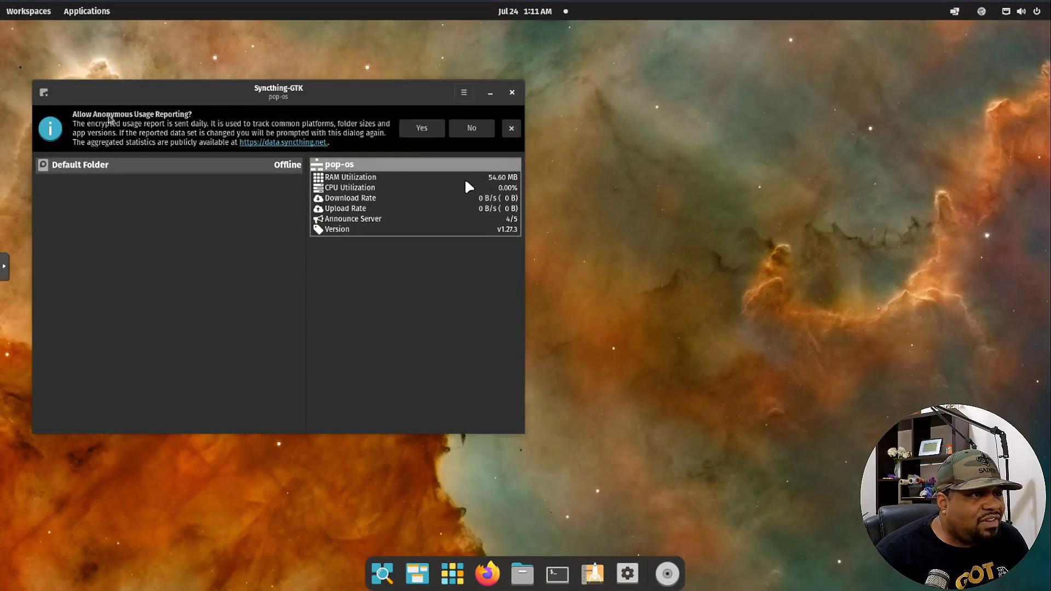
{"action": "left_click", "coordinate": [419, 126]}
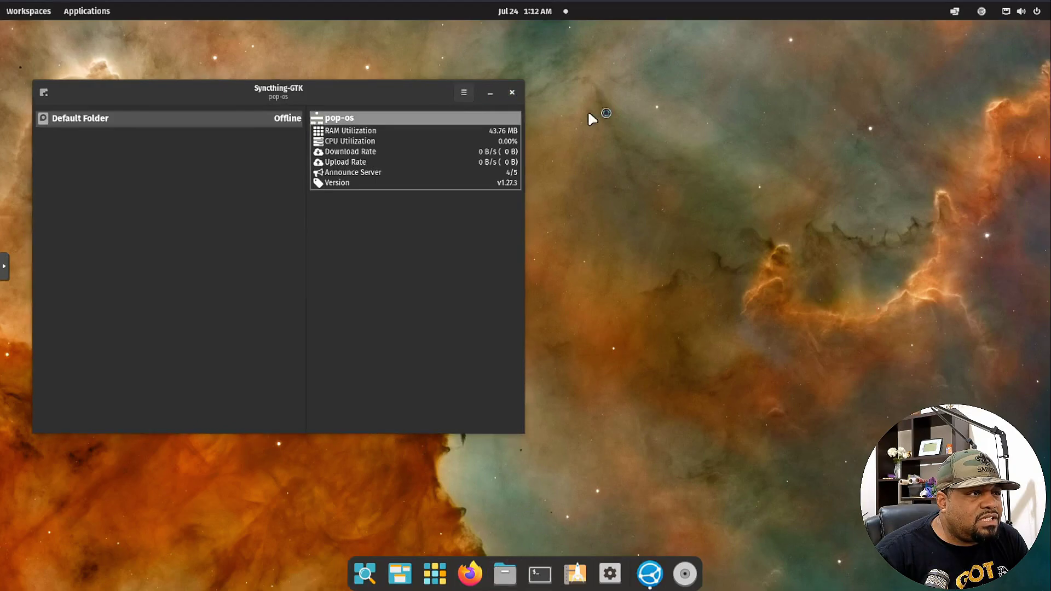
Create a new project1 folder in the Home directory via the file manager.
{"action": "right_click", "coordinate": [720, 264]}
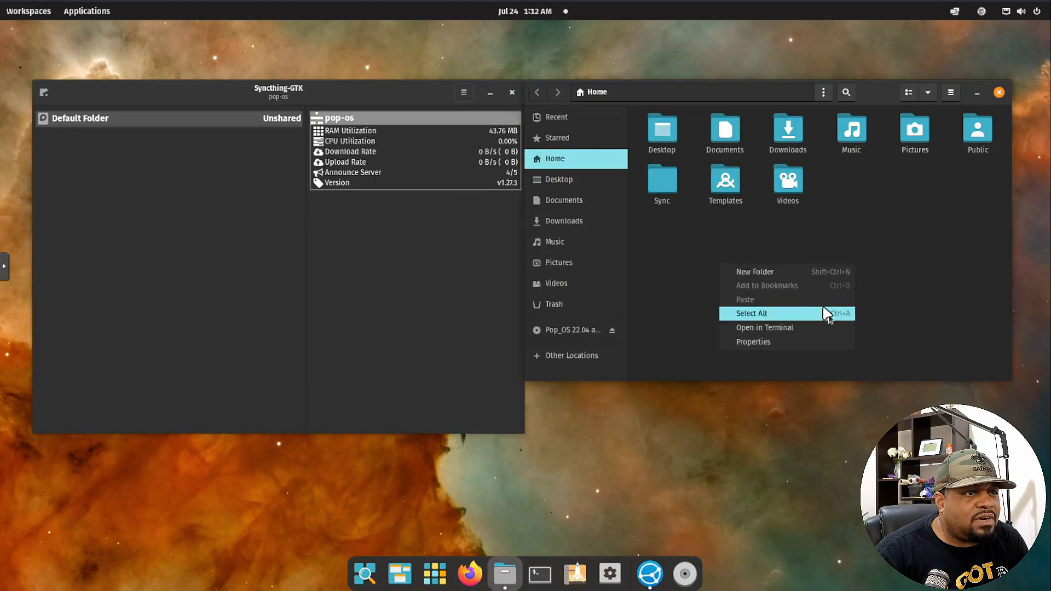
{"action": "left_click", "coordinate": [785, 272]}
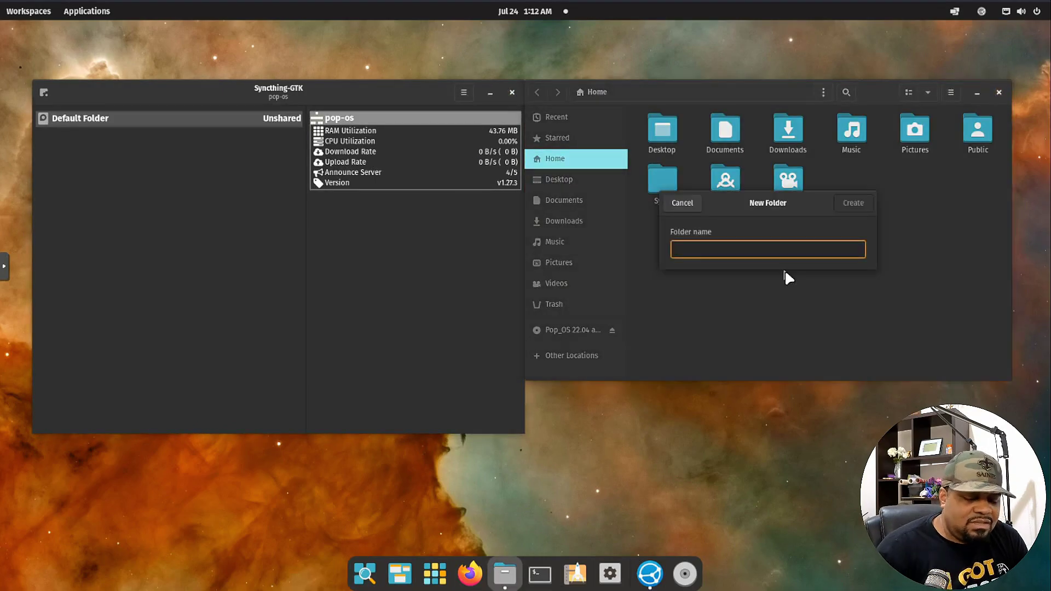
{"action": "type", "text": "Procect1"}
{"action": "key", "text": "Return"}
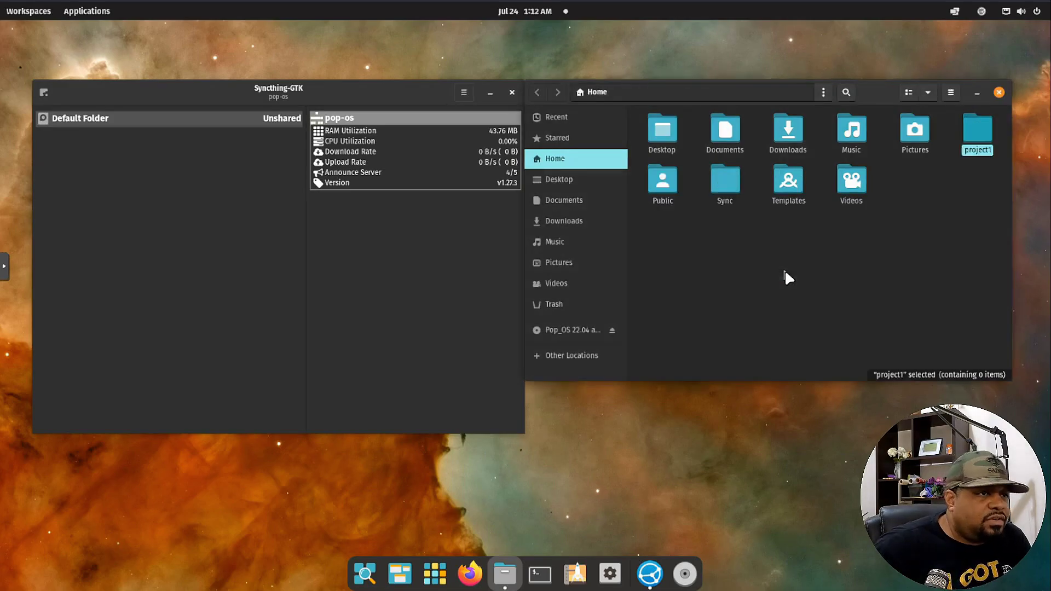
Show the desktop's device ID in Syncthing-GTK, select the whole ID to copy, and close.
{"action": "left_click", "coordinate": [927, 235]}
{"action": "left_click", "coordinate": [379, 235]}
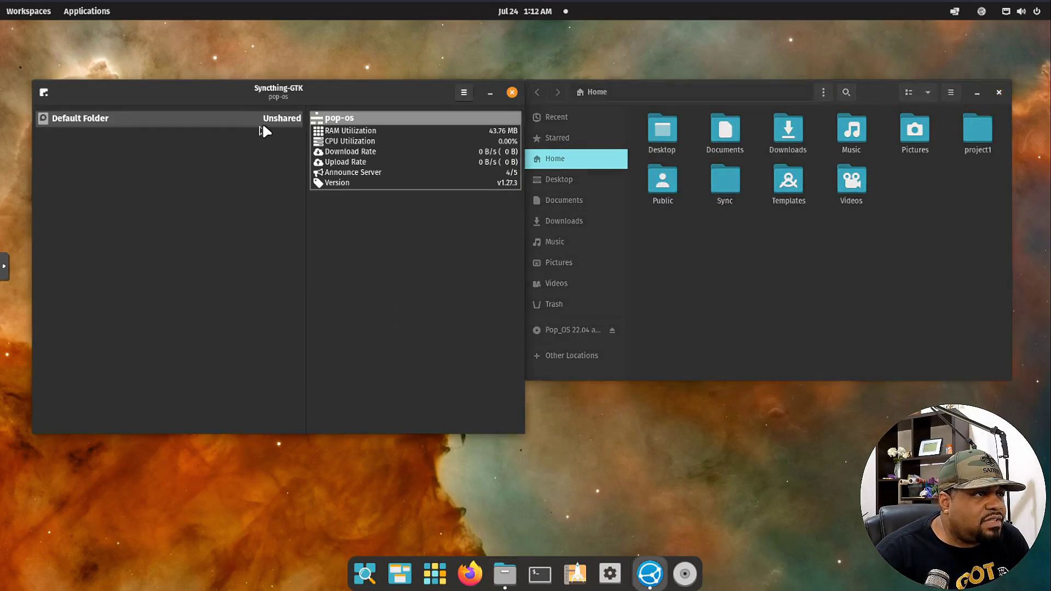
{"action": "left_click", "coordinate": [465, 93]}
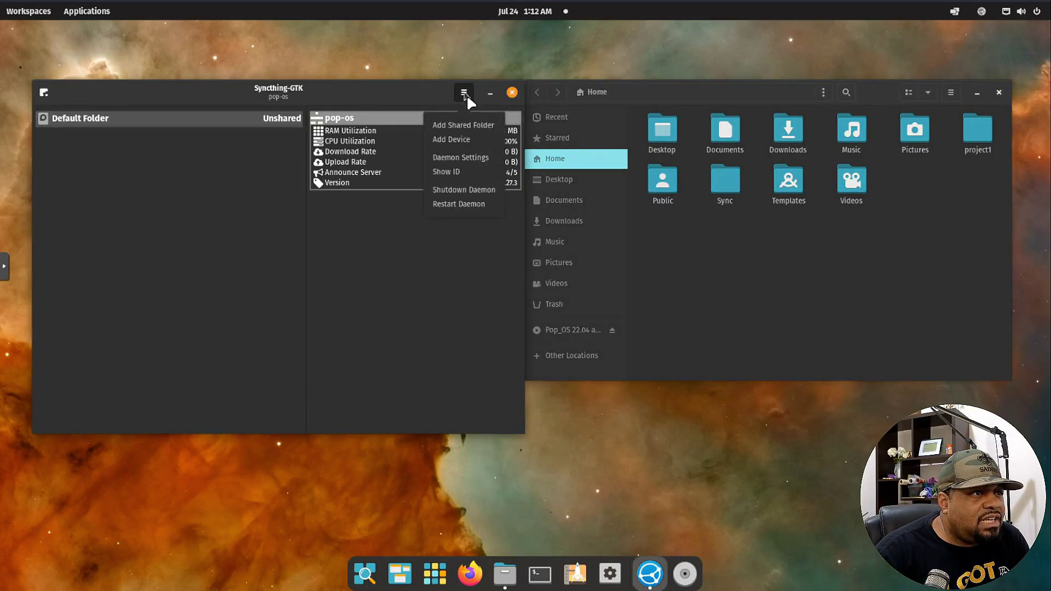
{"action": "left_click", "coordinate": [458, 171]}
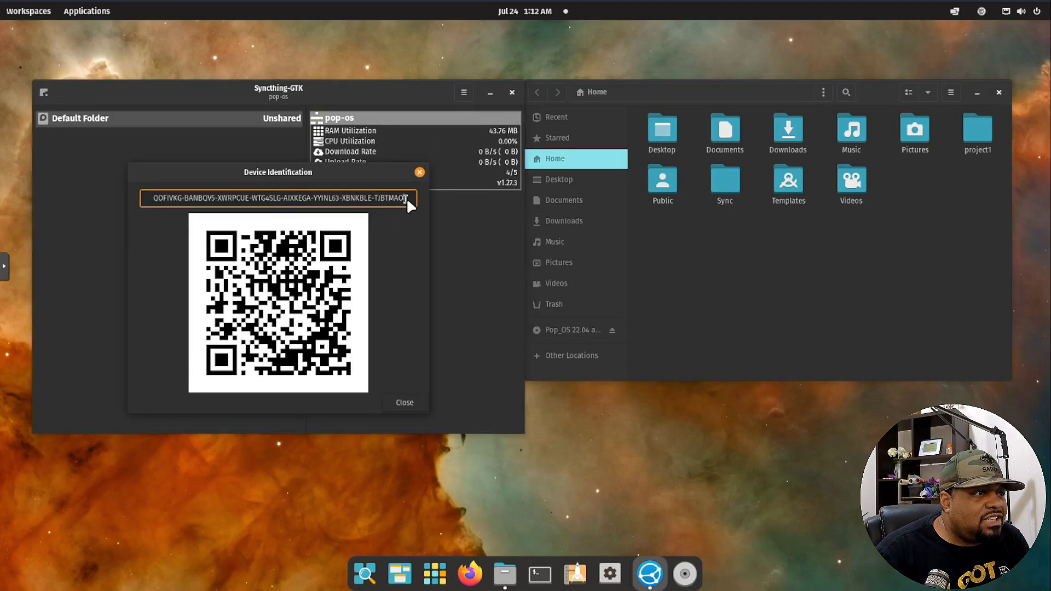
{"action": "left_click_drag", "start_coordinate": [405, 198], "coordinate": [150, 193]}
{"action": "key", "text": "ctrl+c"}
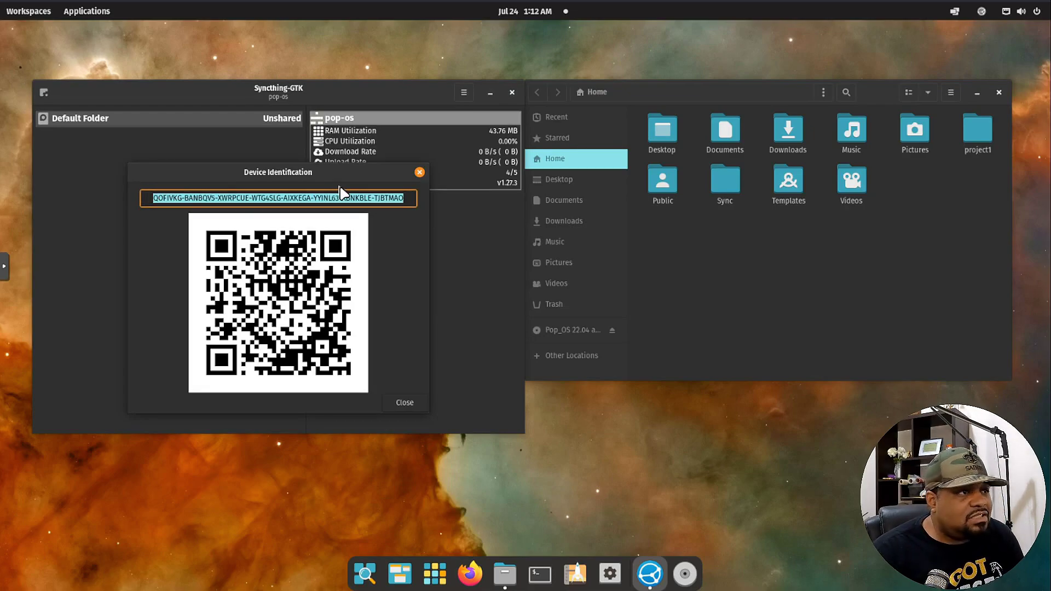
{"action": "left_click", "coordinate": [419, 172]}
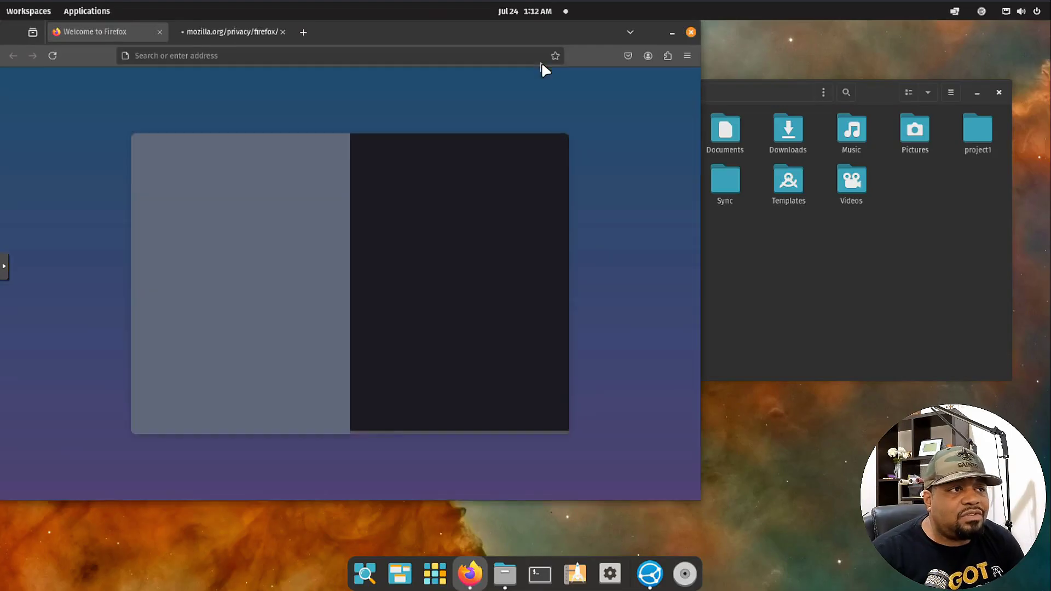
Enter 192.168.10.209, add port :8384, and switch to http to reach the login page.
{"action": "left_click", "coordinate": [301, 57]}
{"action": "type", "text": "192.168."}
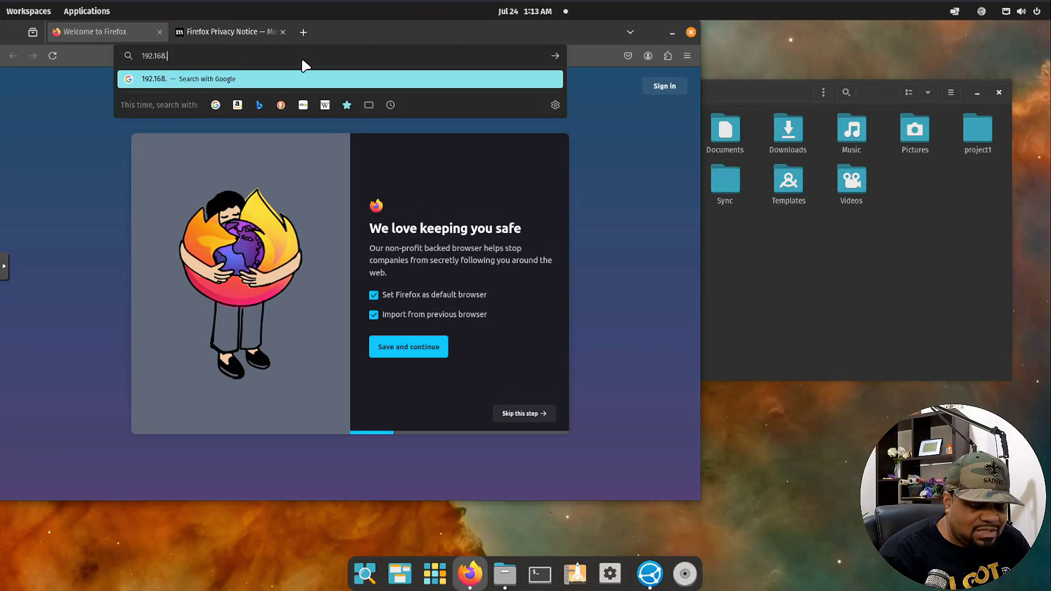
{"action": "type", "text": "10"}
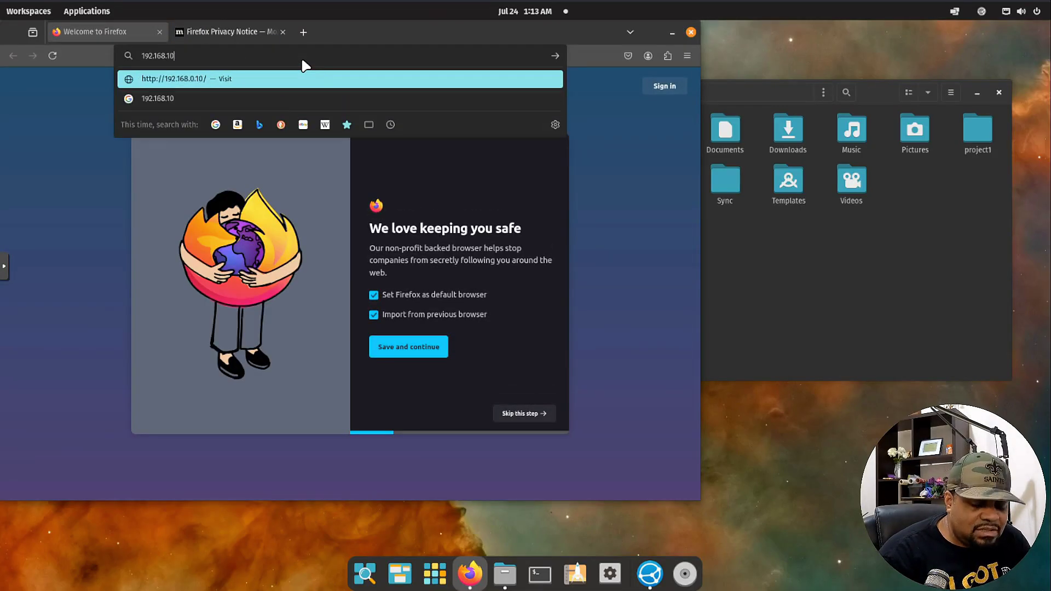
{"action": "type", "text": ".209"}
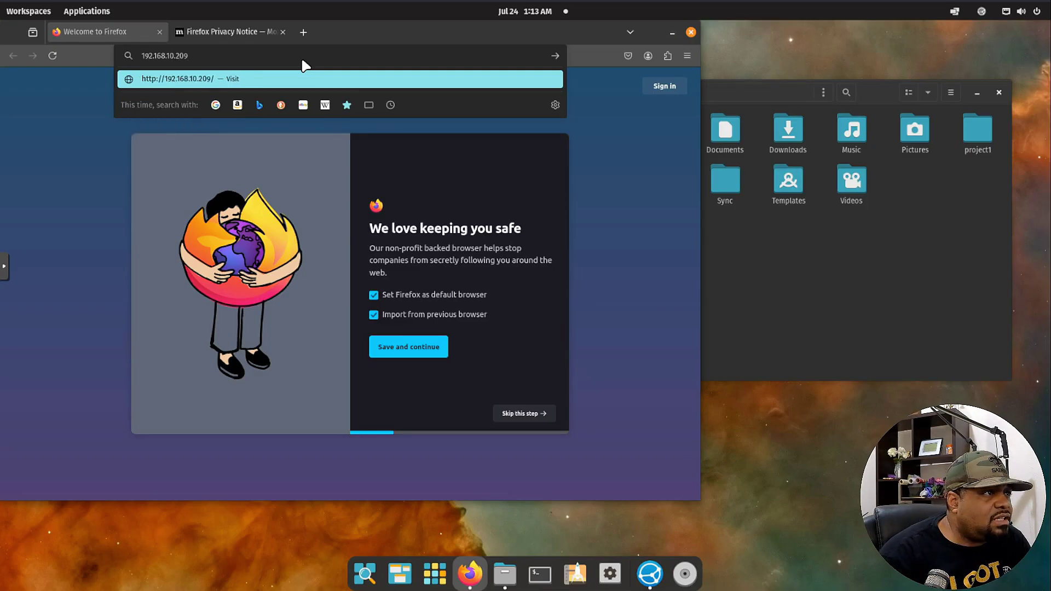
{"action": "key", "text": "Return"}
{"action": "left_click", "coordinate": [301, 57]}
{"action": "left_click", "coordinate": [301, 57]}
{"action": "type", "text": "://"}
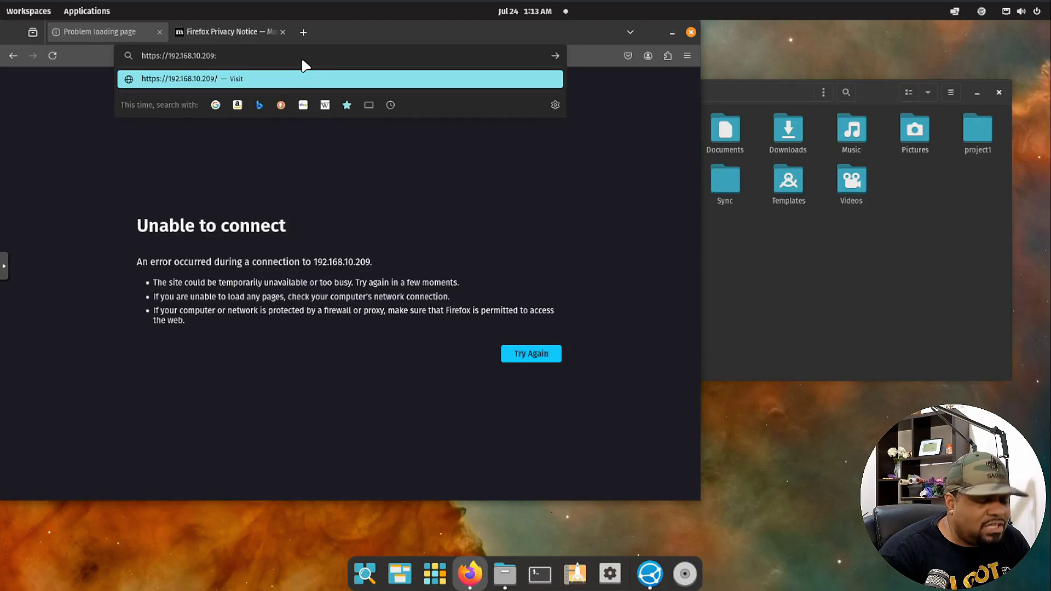
{"action": "type", "text": "8384"}
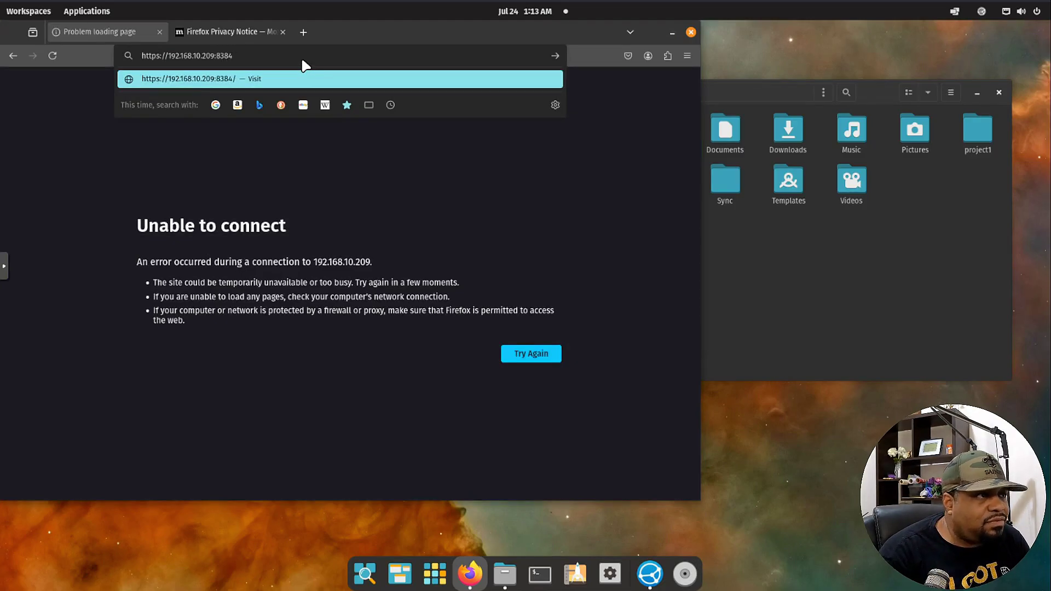
{"action": "key", "text": "Return"}
{"action": "left_click", "coordinate": [203, 57]}
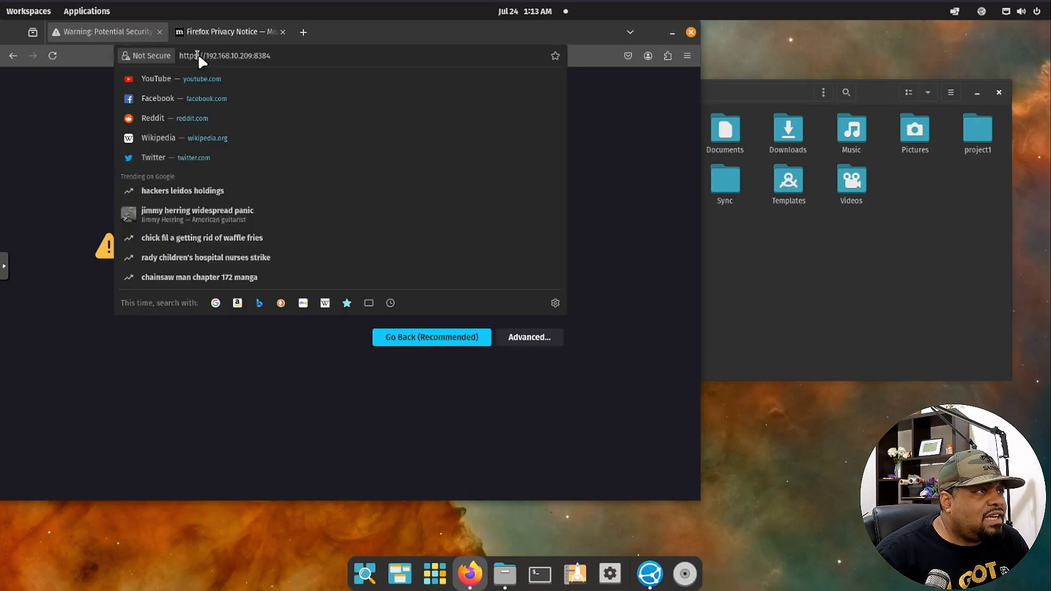
{"action": "key", "text": "Return"}
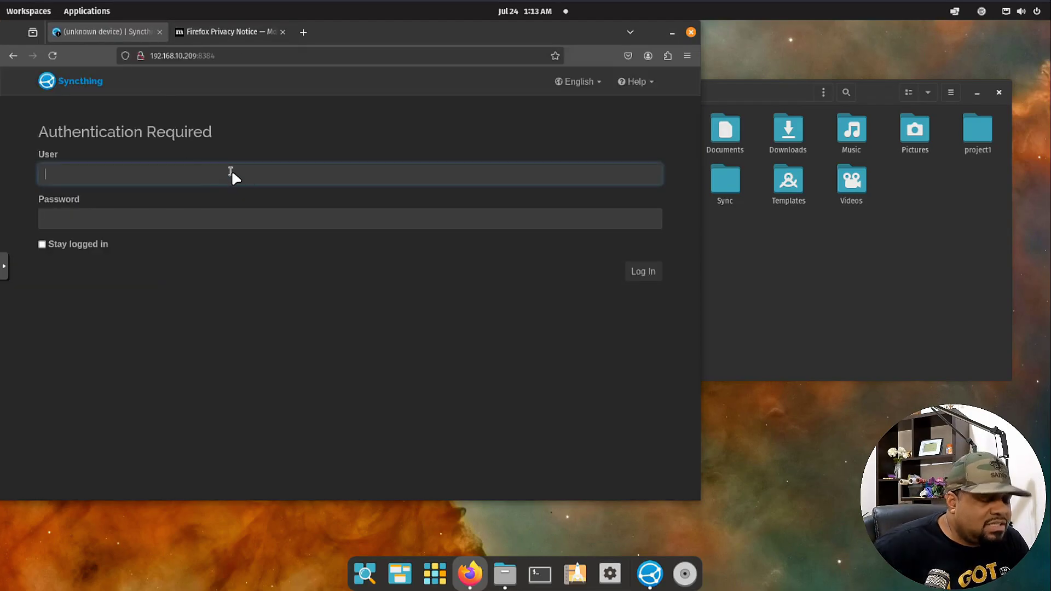
Log in as root with the admin password and decline Firefox's save-password offer.
{"action": "type", "text": "root"}
{"action": "key", "text": "Tab"}
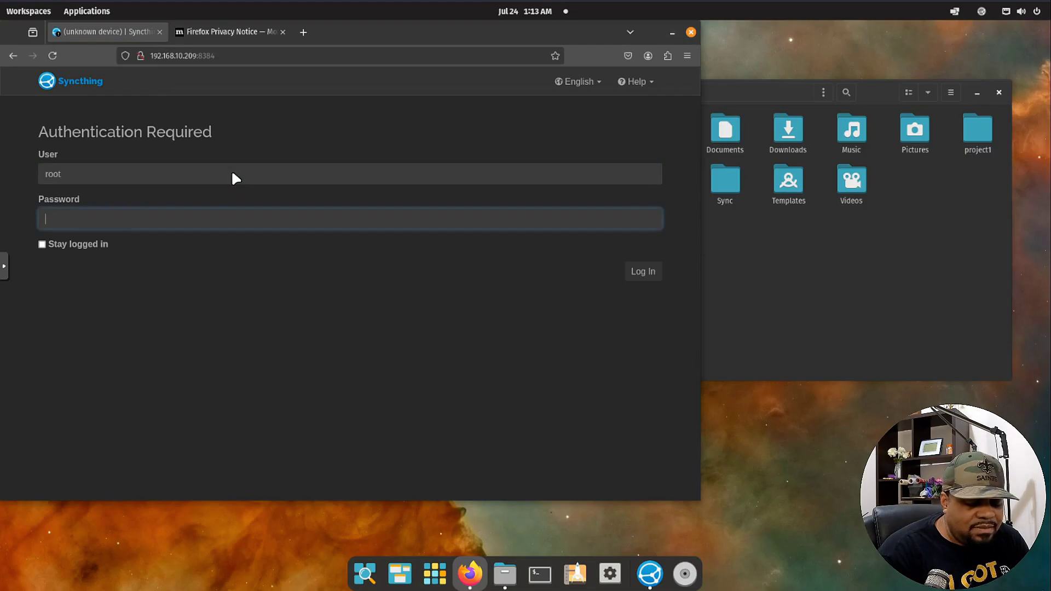
{"action": "type", "text": "********"}
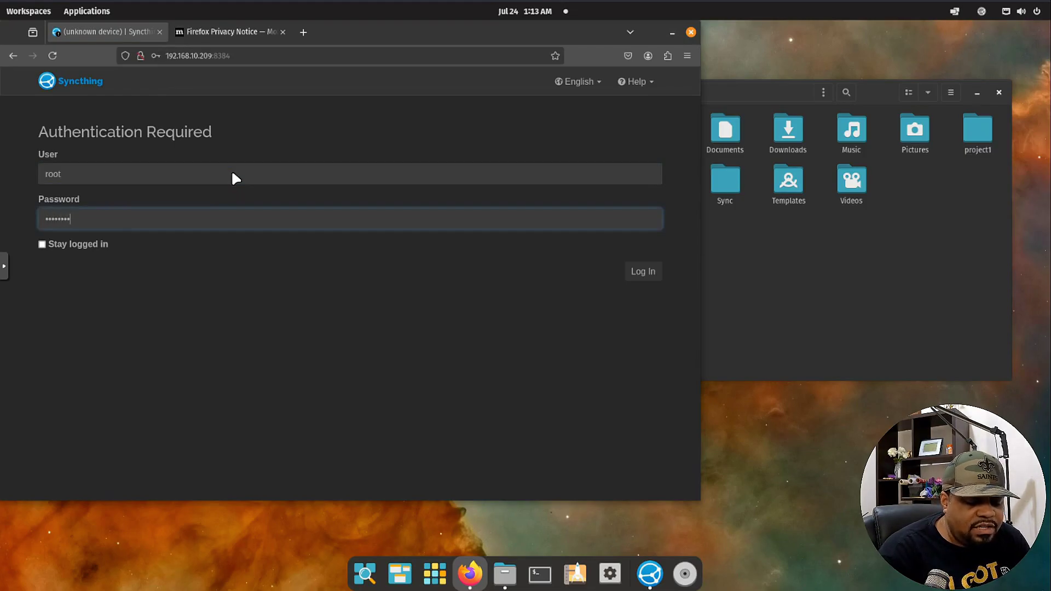
{"action": "key", "text": "Return"}
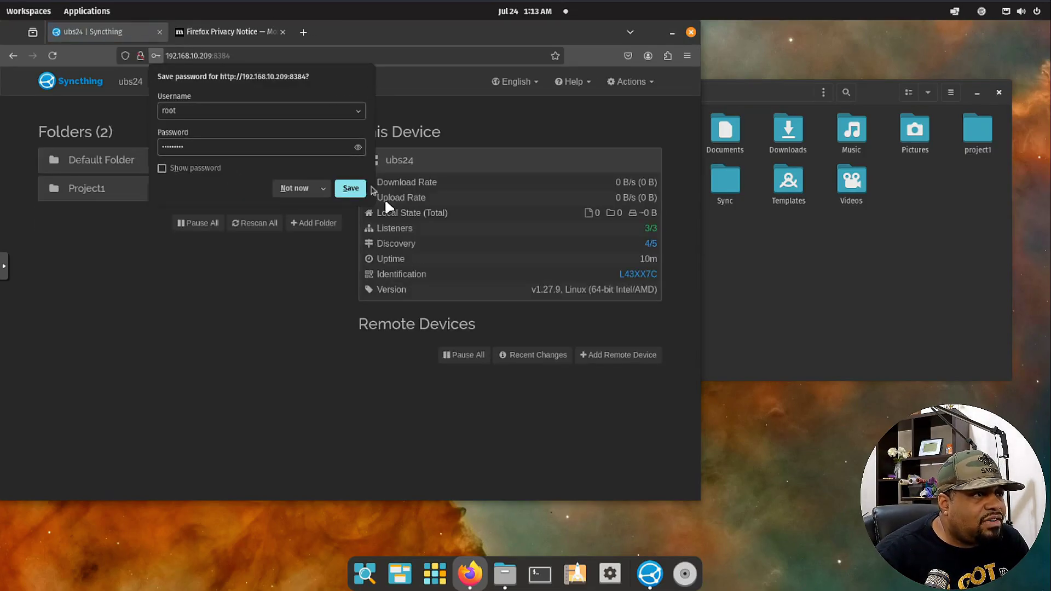
{"action": "left_click", "coordinate": [411, 160]}
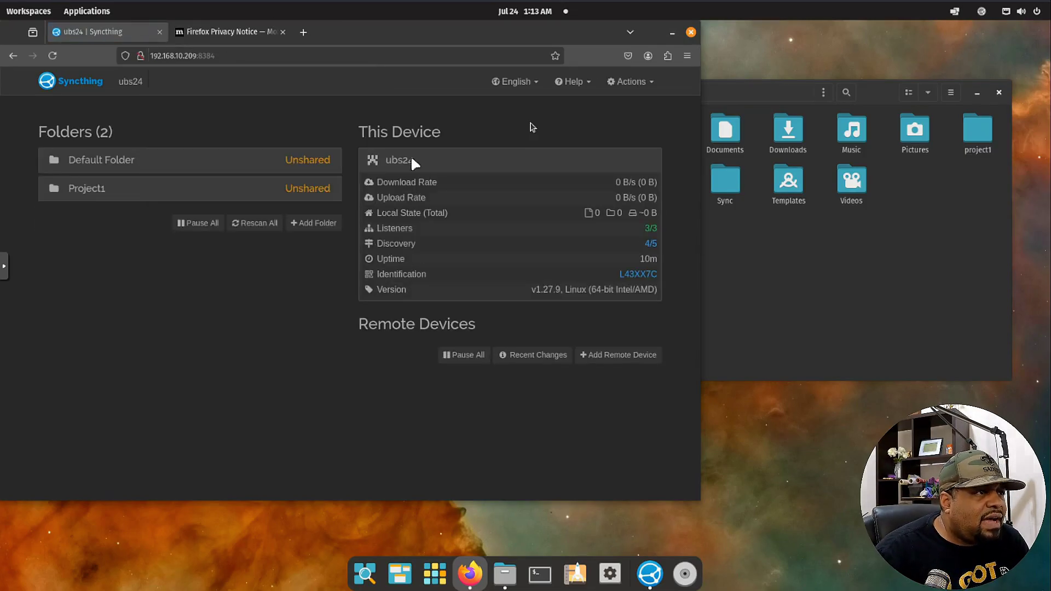
Add a remote device named popos using the pasted desktop device ID and save it.
{"action": "left_click", "coordinate": [630, 357]}
{"action": "right_click", "coordinate": [273, 184]}
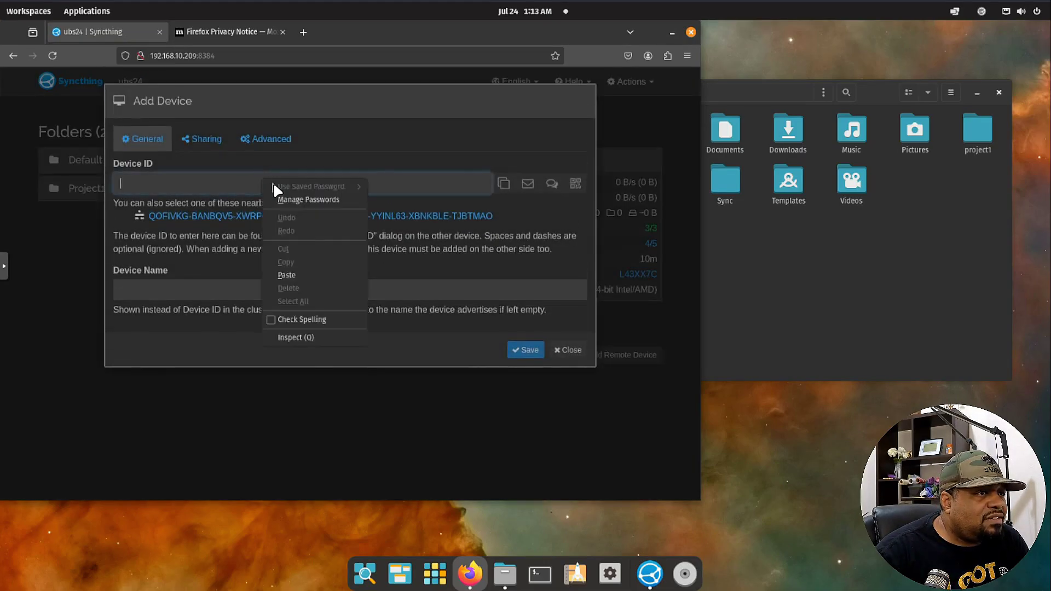
{"action": "left_click", "coordinate": [302, 271]}
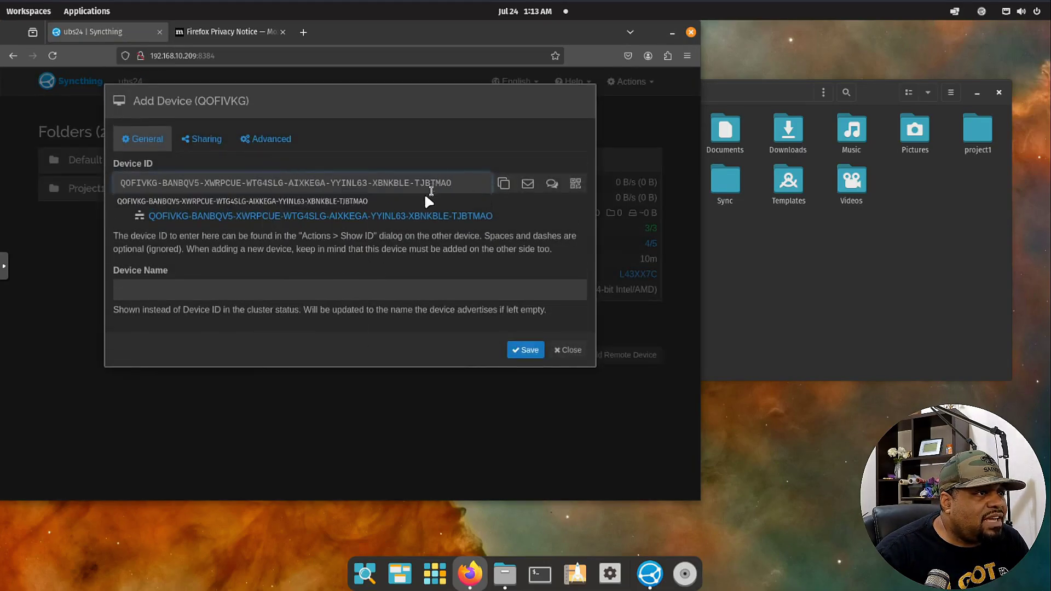
{"action": "left_click", "coordinate": [279, 289]}
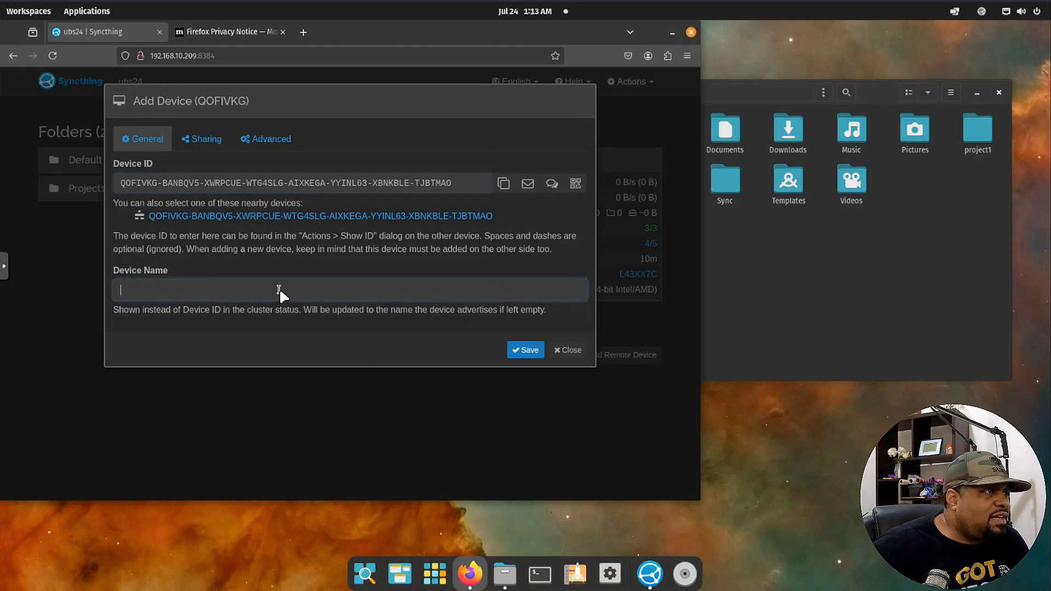
{"action": "type", "text": "pop"}
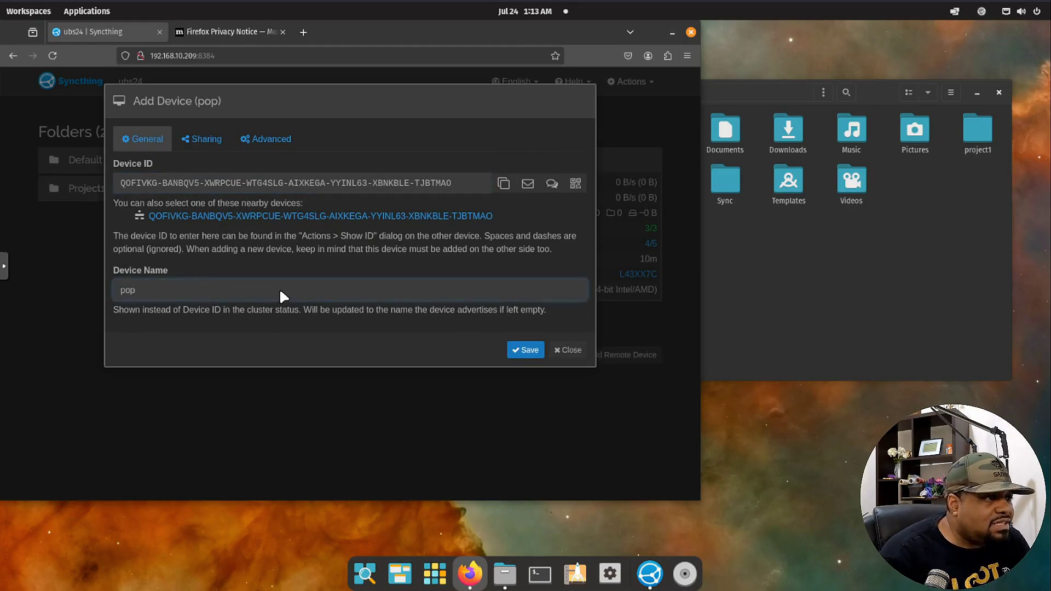
{"action": "type", "text": "os"}
{"action": "left_click", "coordinate": [525, 350]}
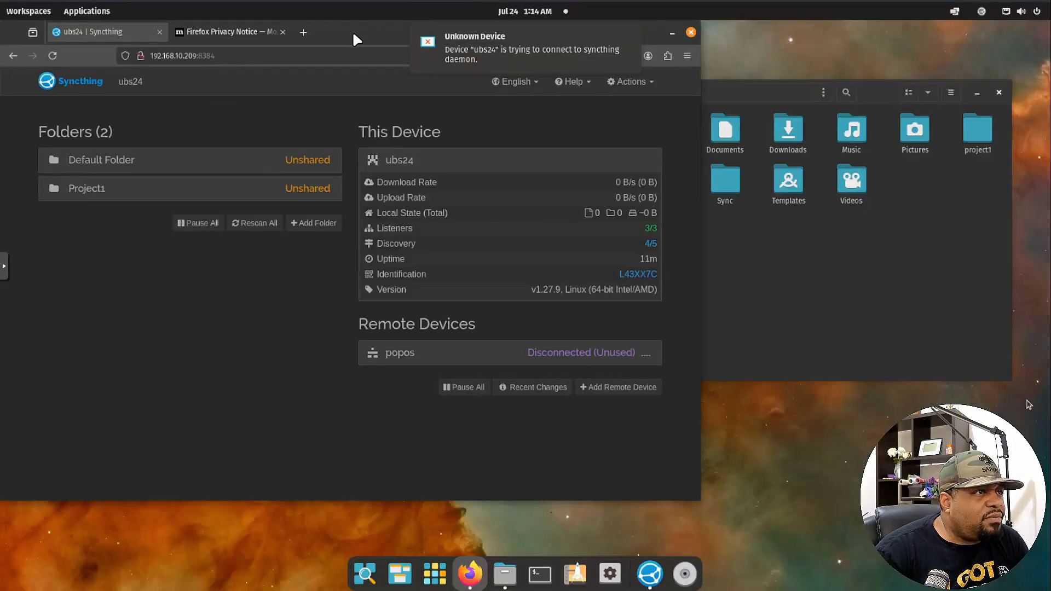
Display and select the server's full device ID in its Syncthing web interface.
{"action": "left_click_drag", "start_coordinate": [352, 30], "coordinate": [585, 46]}
{"action": "left_click", "coordinate": [870, 96]}
{"action": "left_click", "coordinate": [848, 139]}
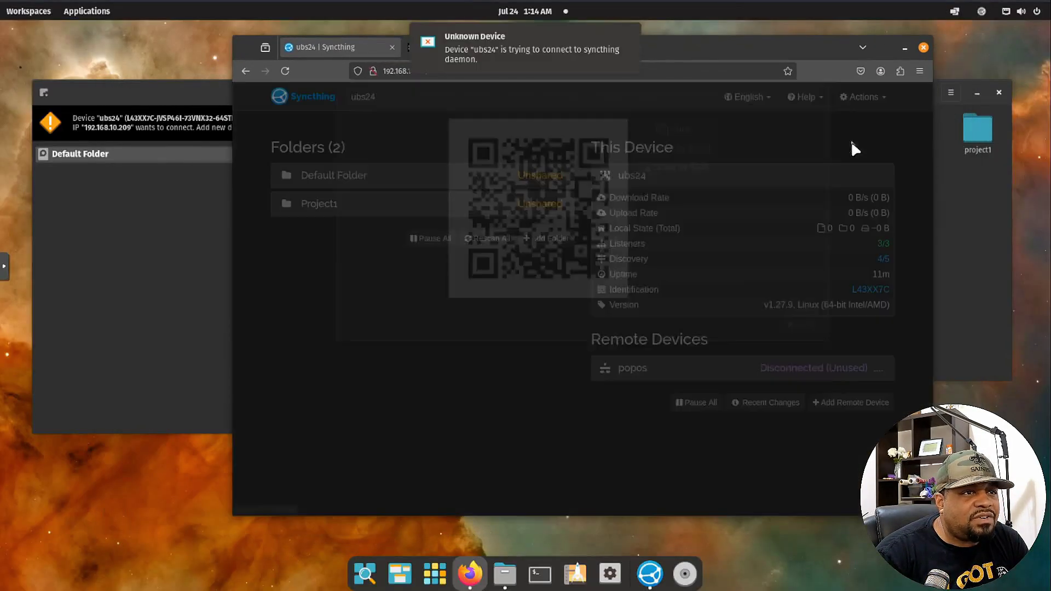
{"action": "left_click", "coordinate": [760, 164]}
{"action": "key", "text": "ctrl+c"}
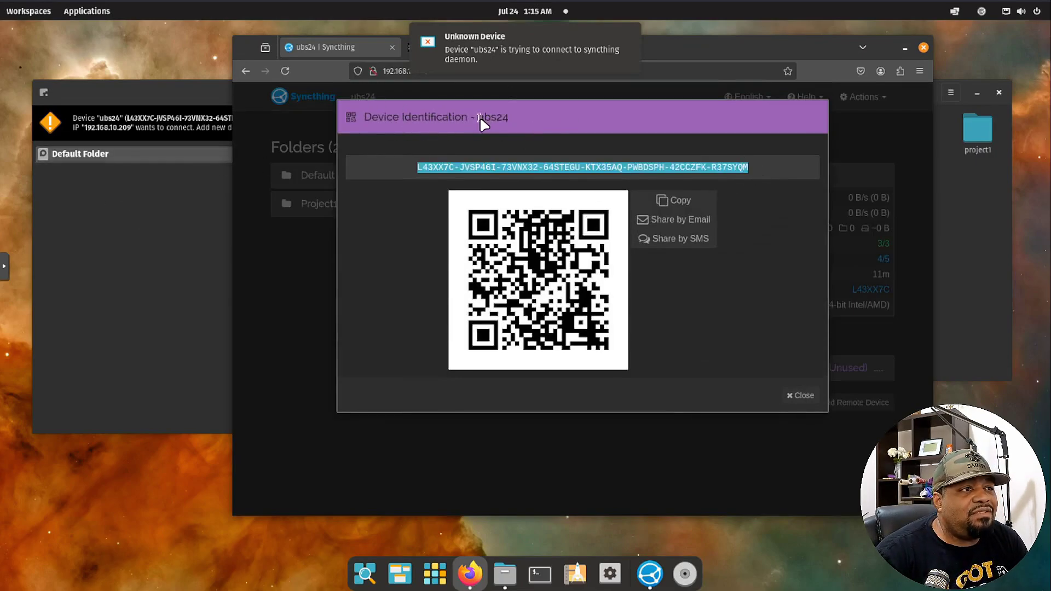
Add the pasted server ID in Syncthing-GTK as device ubs24, dismissing the duplicate connection request.
{"action": "left_click", "coordinate": [133, 233]}
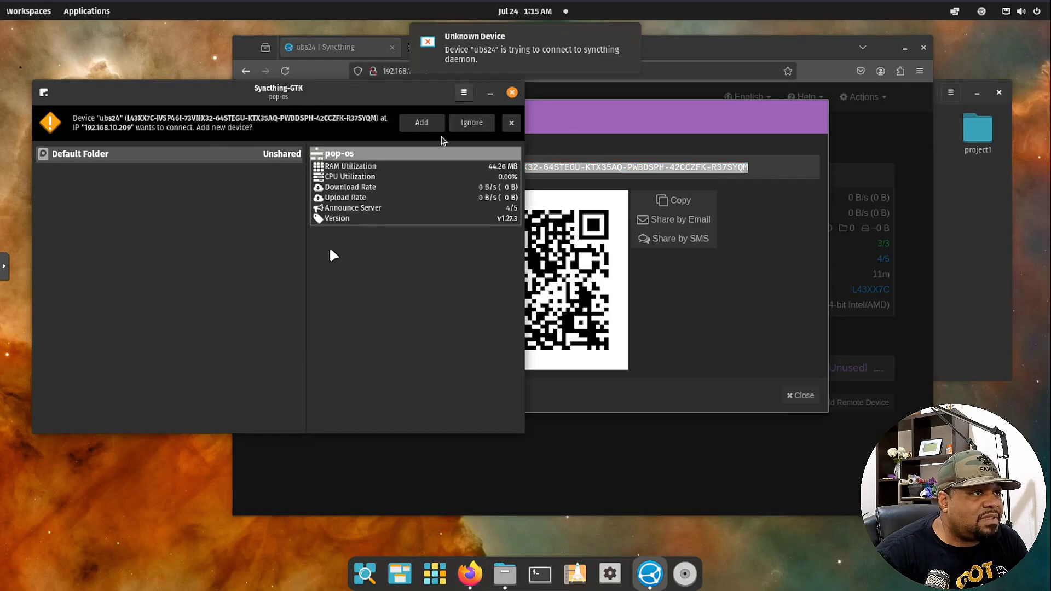
{"action": "left_click", "coordinate": [465, 93]}
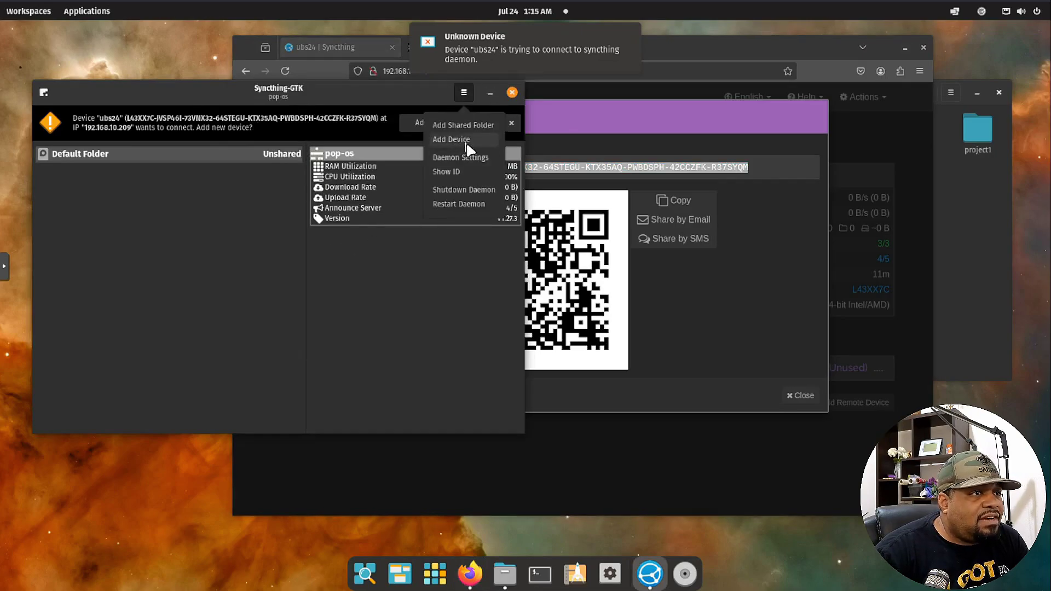
{"action": "left_click", "coordinate": [466, 143]}
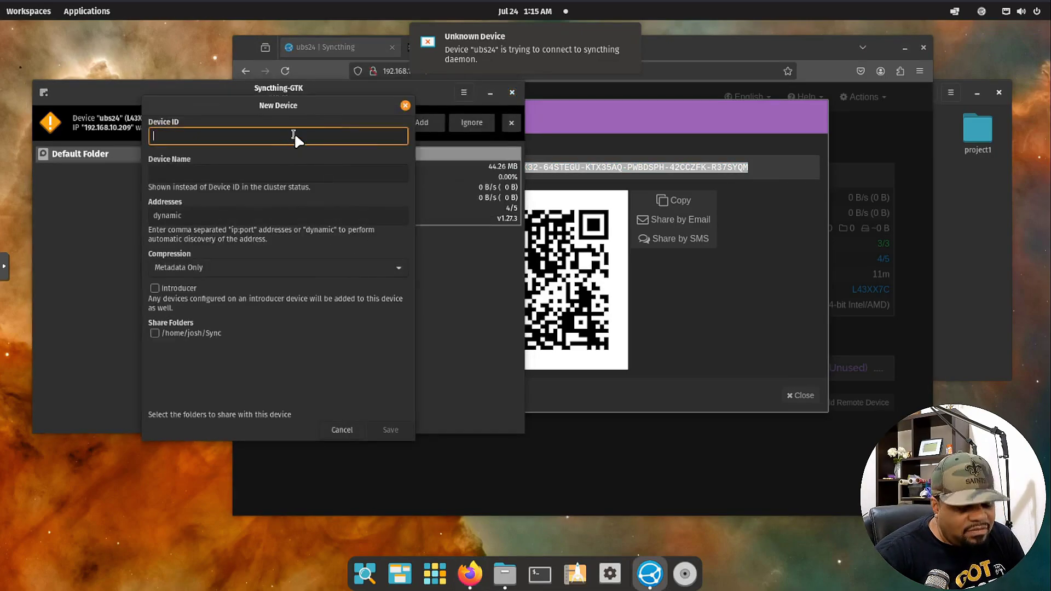
{"action": "key", "text": "ctrl+v"}
{"action": "left_click", "coordinate": [221, 172]}
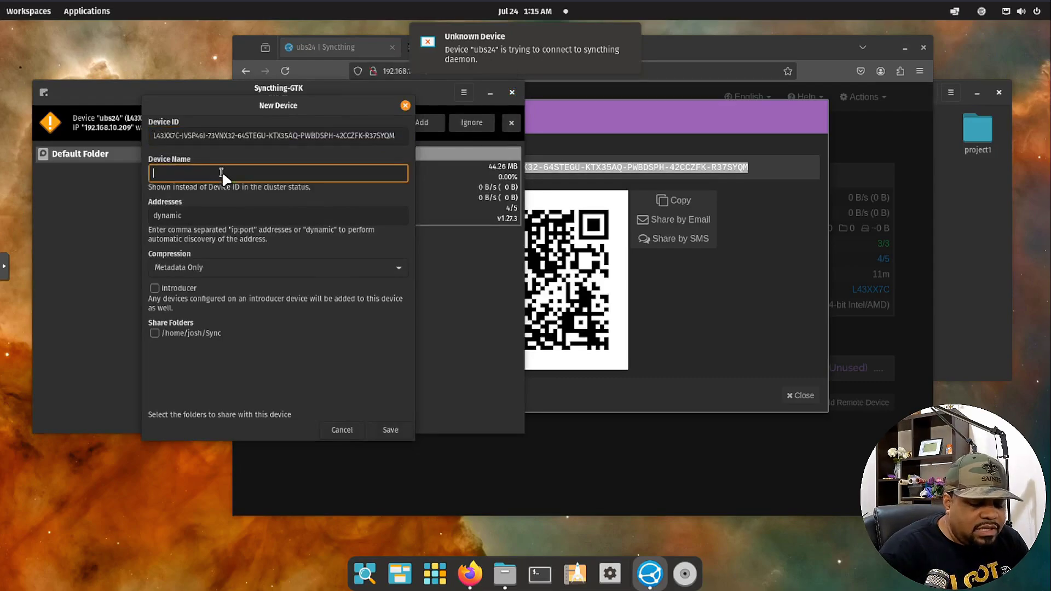
{"action": "type", "text": "ubs"}
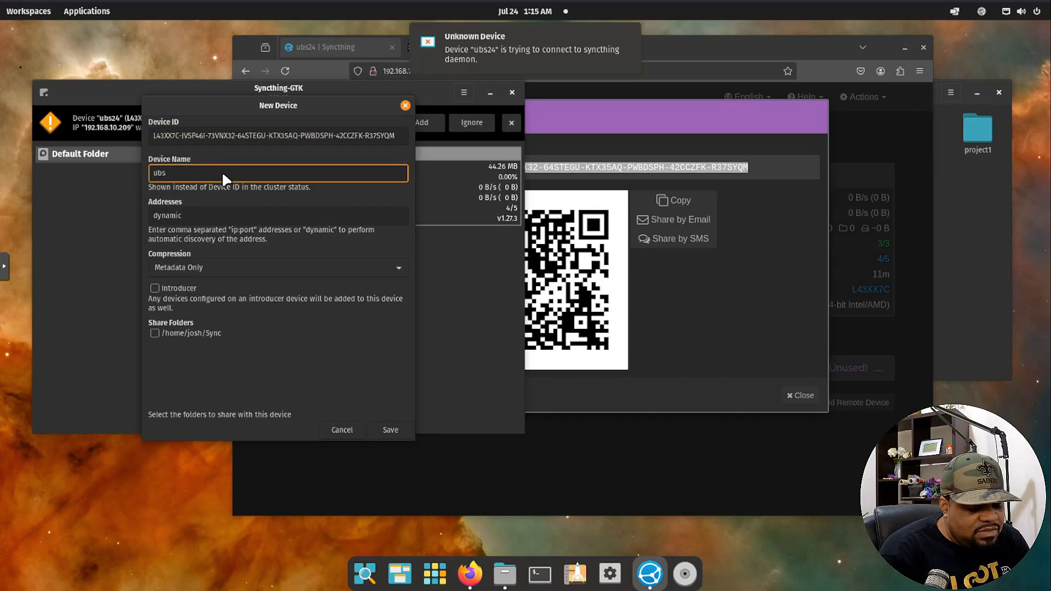
{"action": "type", "text": "24"}
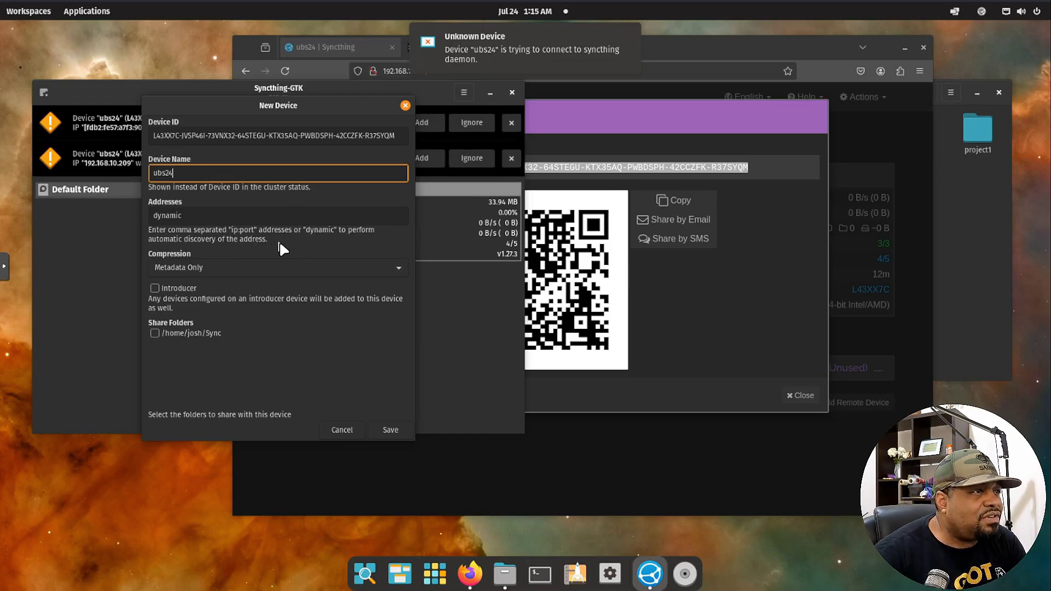
{"action": "left_click", "coordinate": [396, 425]}
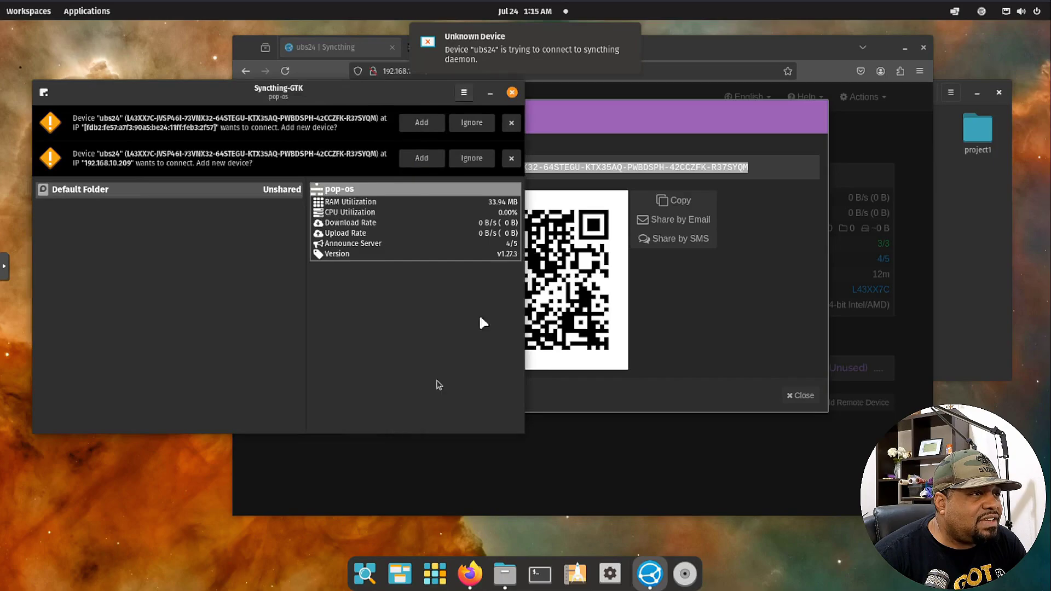
{"action": "left_click", "coordinate": [429, 123]}
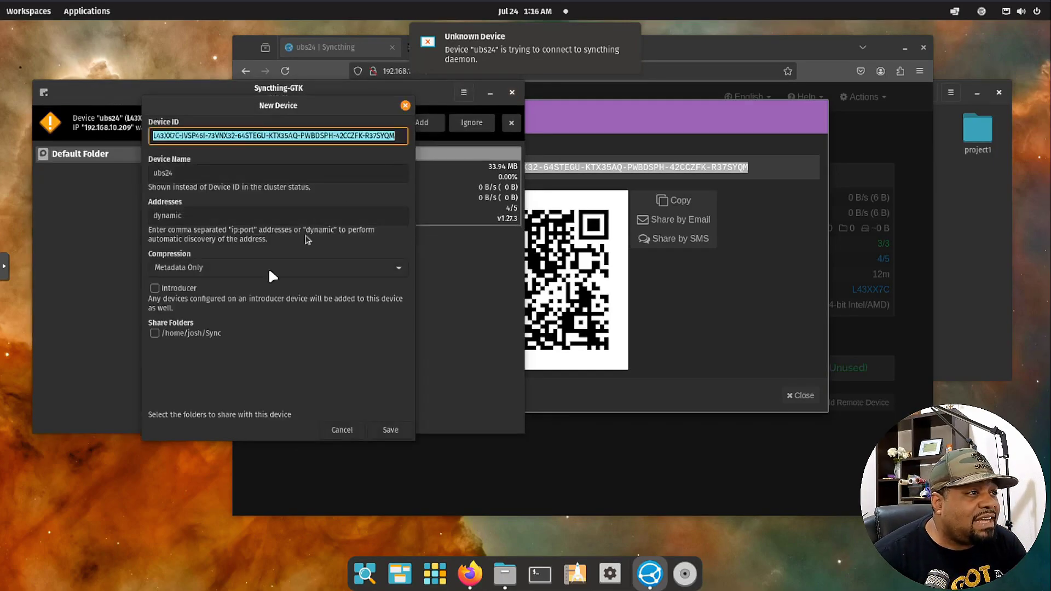
{"action": "left_click", "coordinate": [357, 430]}
{"action": "left_click", "coordinate": [430, 200]}
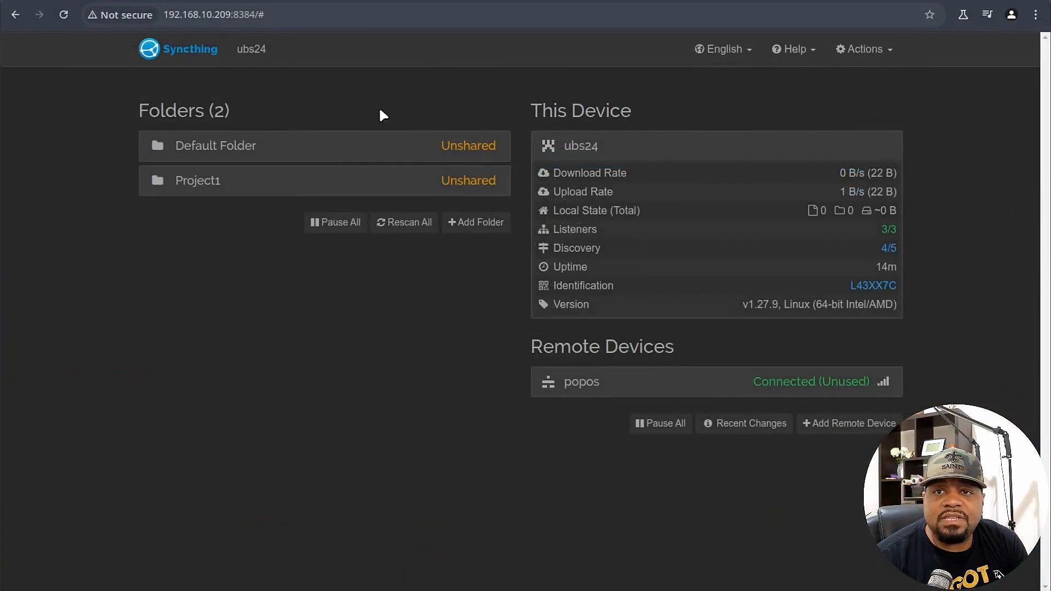
Tick popos in the Project1 folder's Sharing settings on the server and save.
{"action": "left_click", "coordinate": [367, 181]}
{"action": "left_click", "coordinate": [483, 392]}
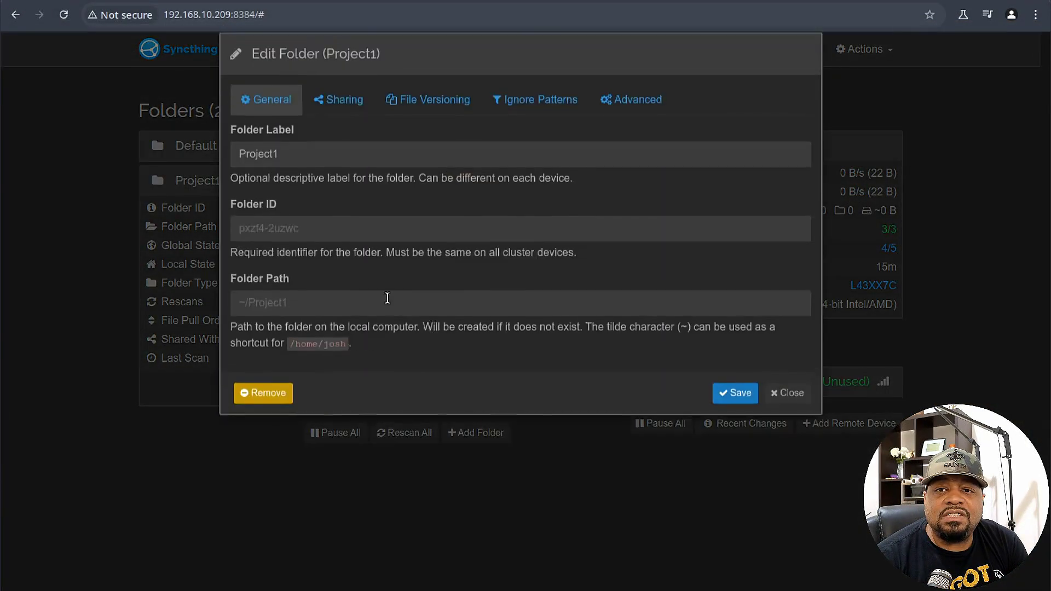
{"action": "left_click", "coordinate": [343, 118]}
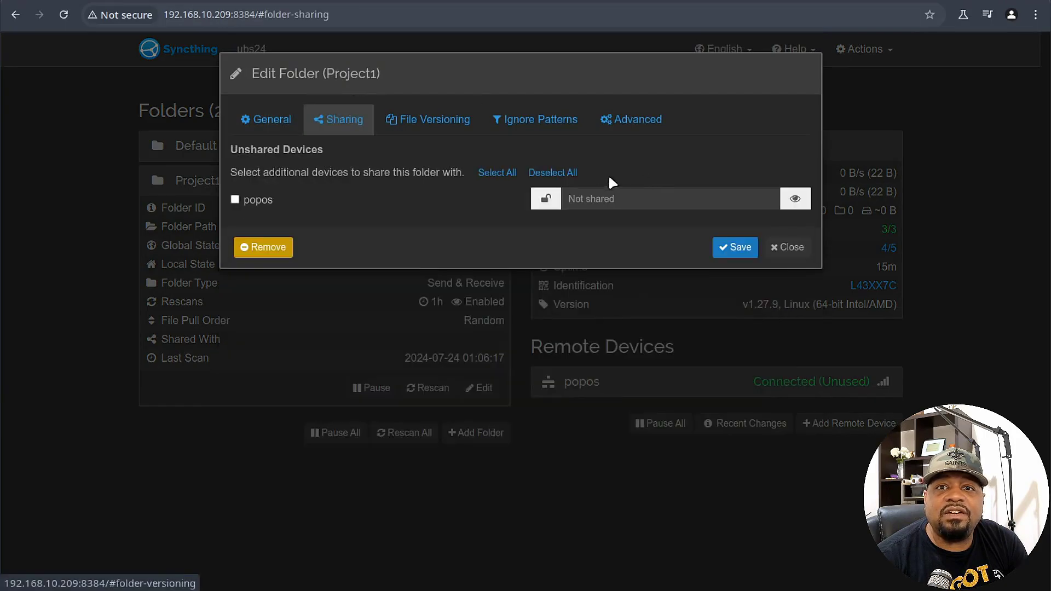
{"action": "left_click", "coordinate": [235, 200]}
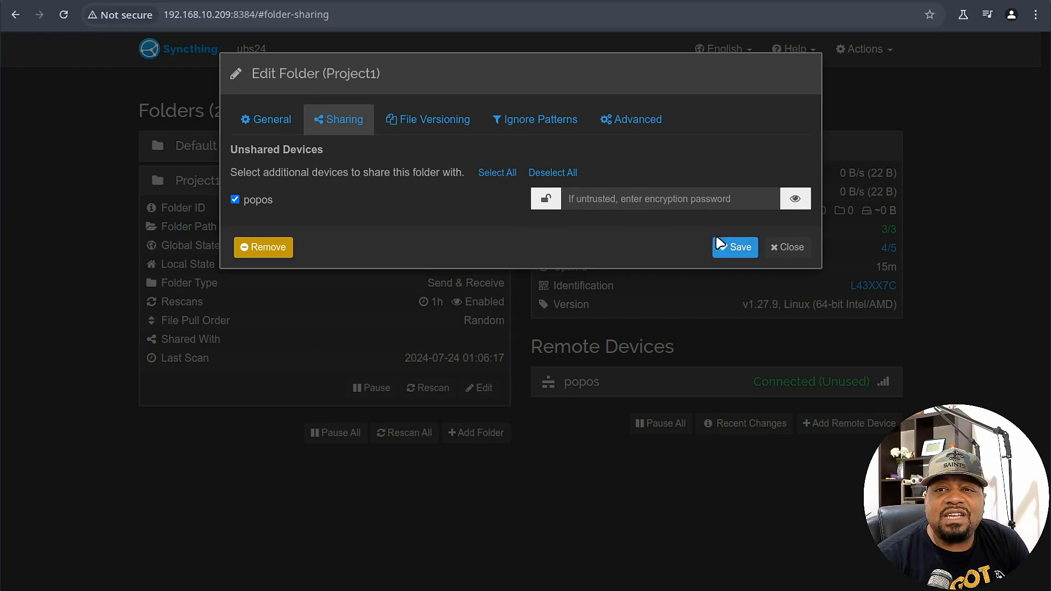
{"action": "left_click", "coordinate": [733, 249]}
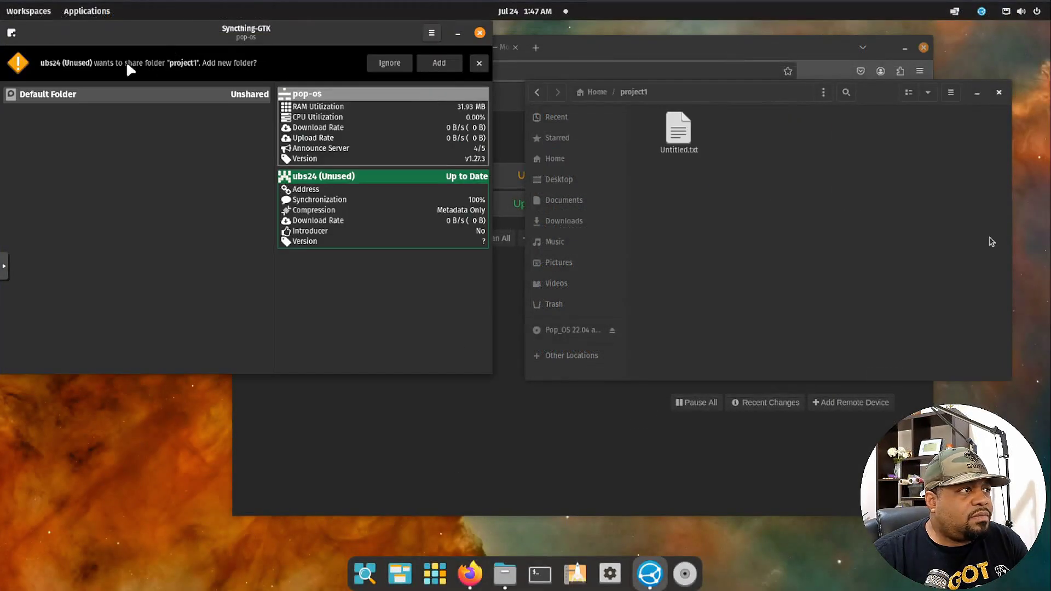
Accept the incoming project1 share with local path /home/josh/project1 and save the folder.
{"action": "left_click", "coordinate": [444, 61]}
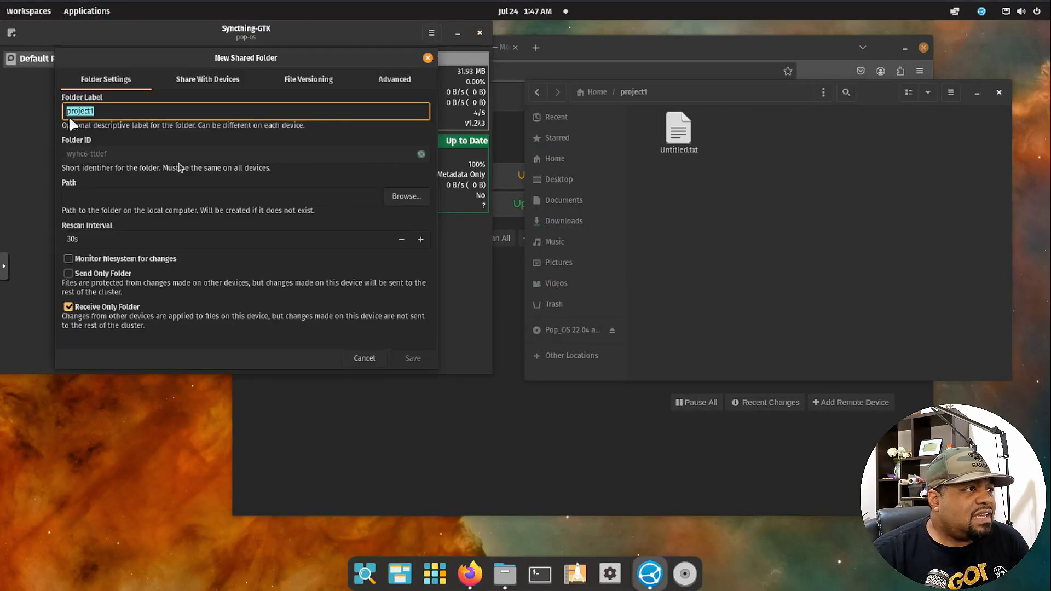
{"action": "left_click", "coordinate": [108, 200]}
{"action": "left_click", "coordinate": [407, 195]}
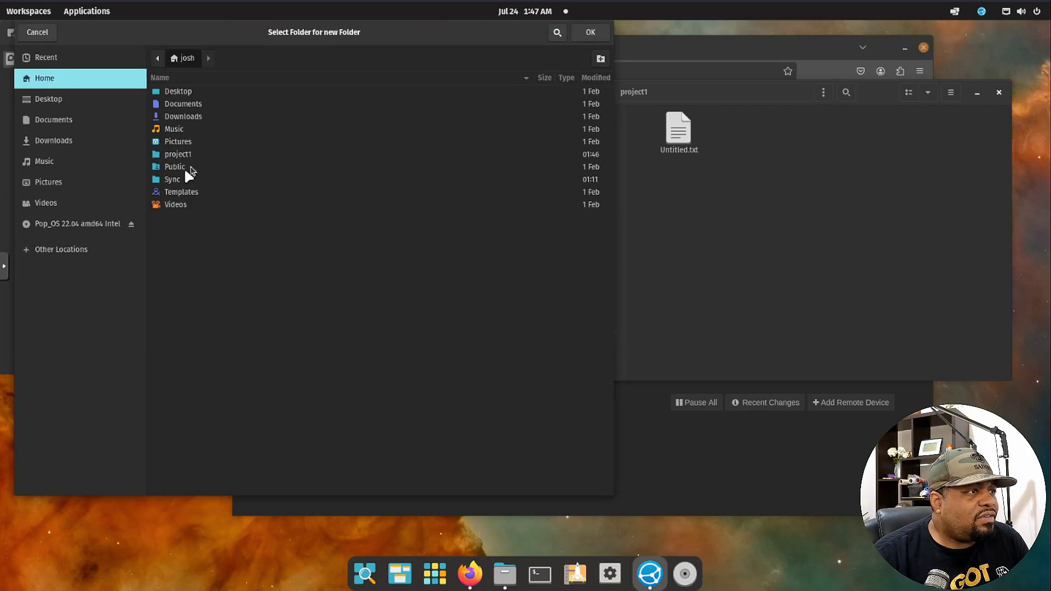
{"action": "double_click", "coordinate": [177, 153]}
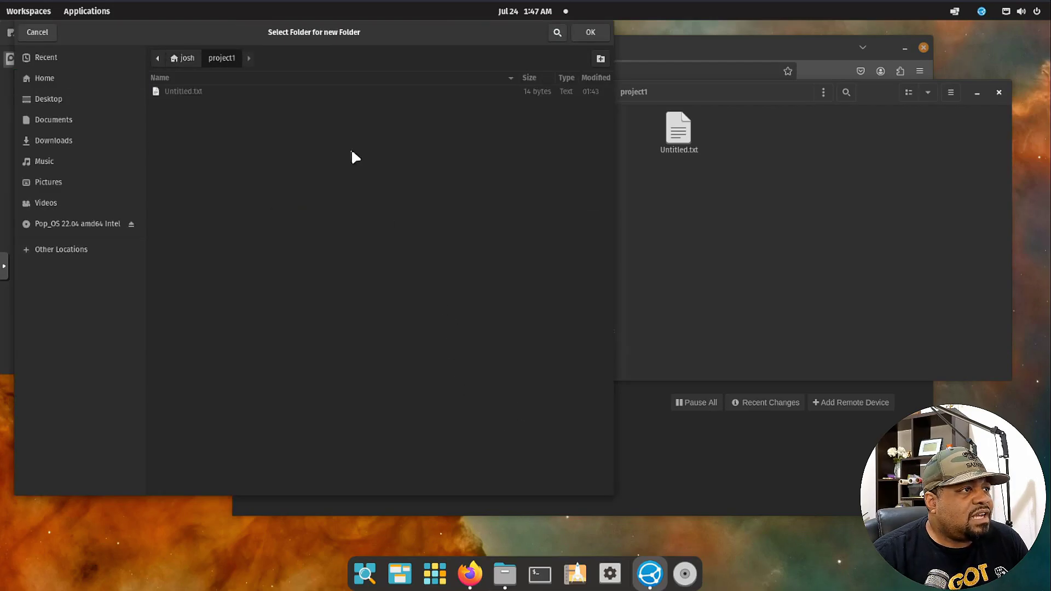
{"action": "left_click", "coordinate": [586, 34]}
{"action": "left_click", "coordinate": [104, 307]}
{"action": "left_click", "coordinate": [419, 356]}
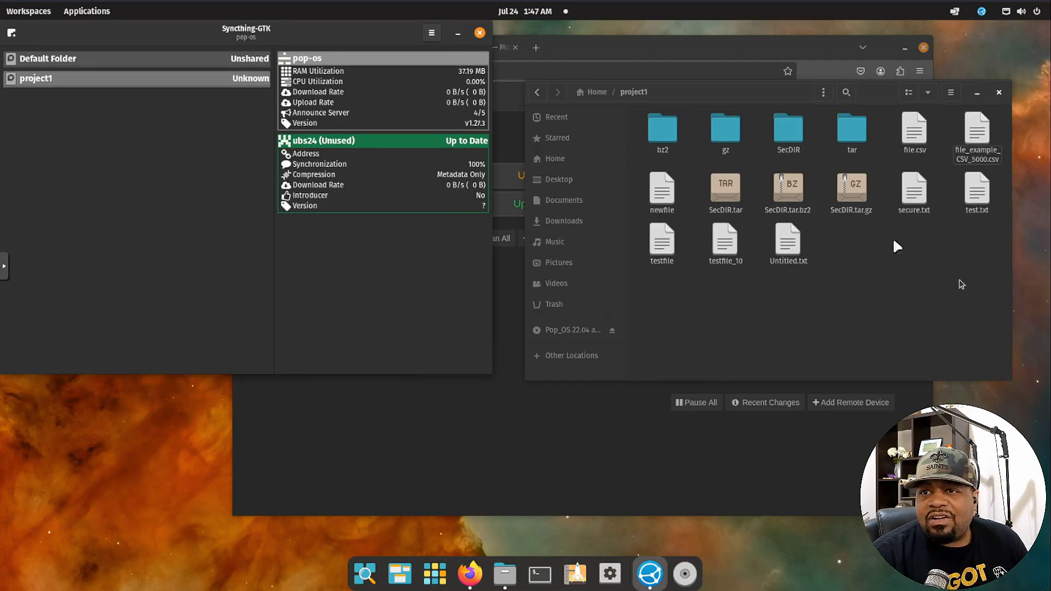
{"action": "left_click", "coordinate": [116, 79]}
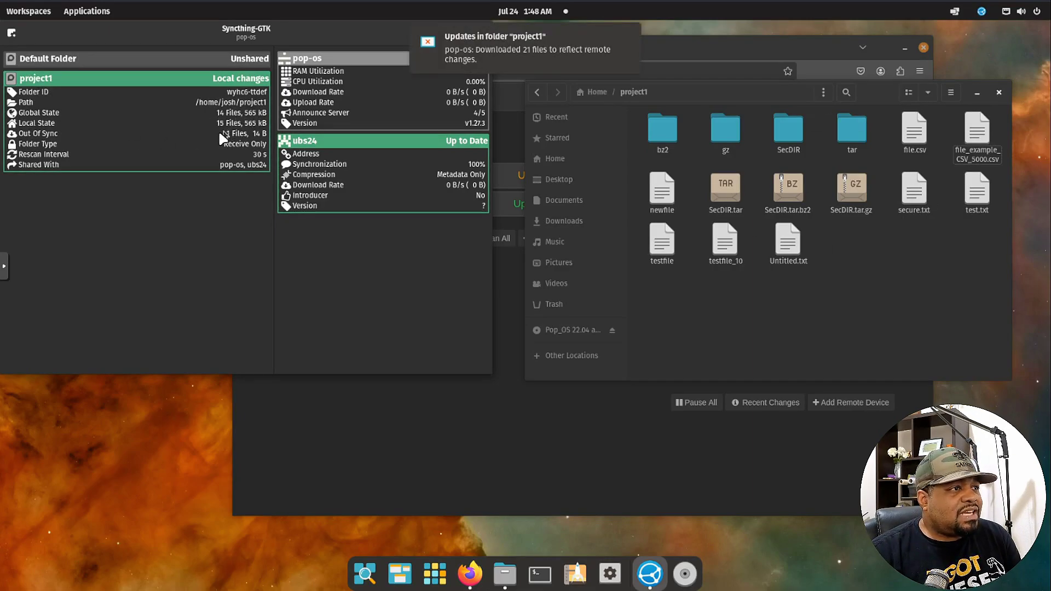
{"action": "left_click", "coordinate": [764, 192]}
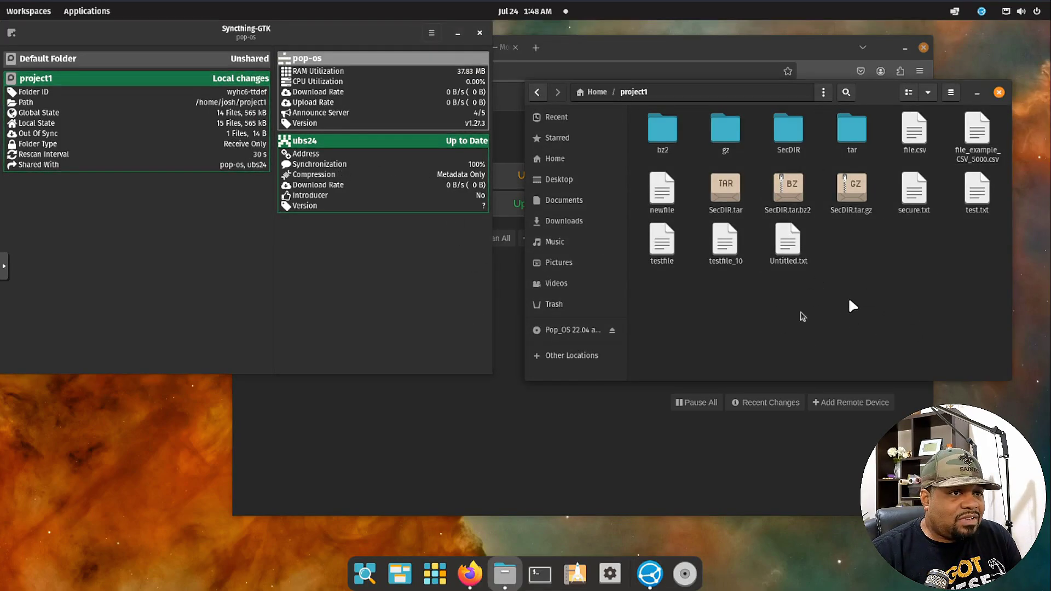
Rescan the server's project1 folder from its web interface.
{"action": "key", "text": "alt+Tab"}
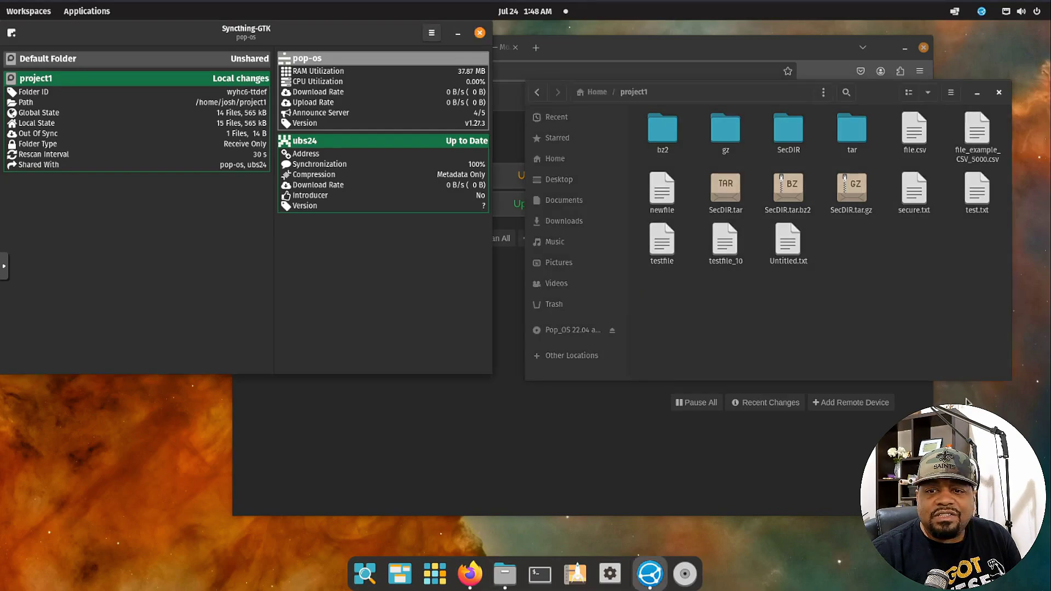
{"action": "left_click", "coordinate": [652, 486]}
{"action": "left_click", "coordinate": [382, 205]}
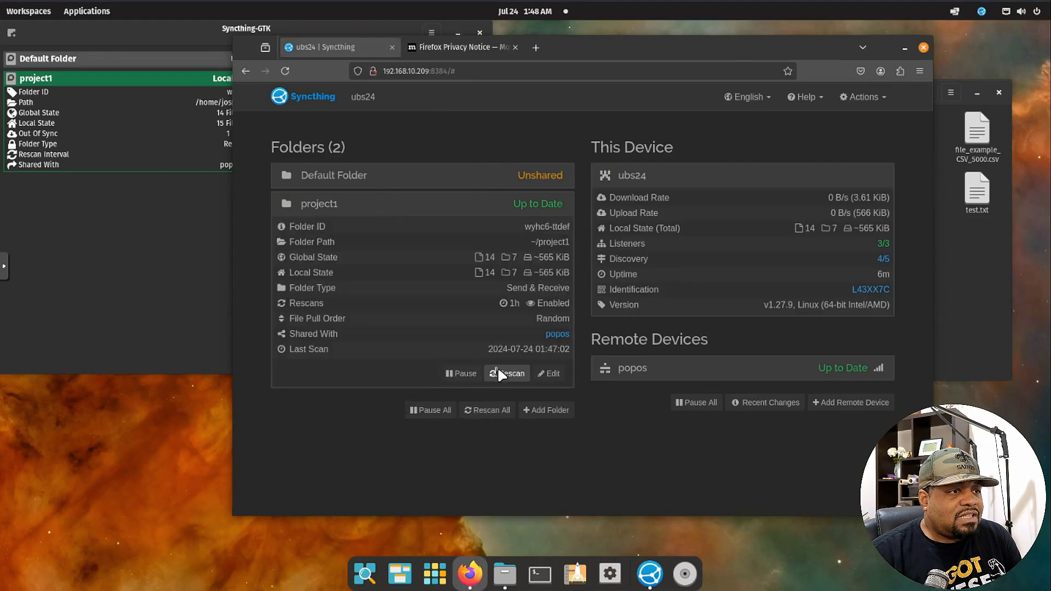
{"action": "left_click", "coordinate": [498, 370]}
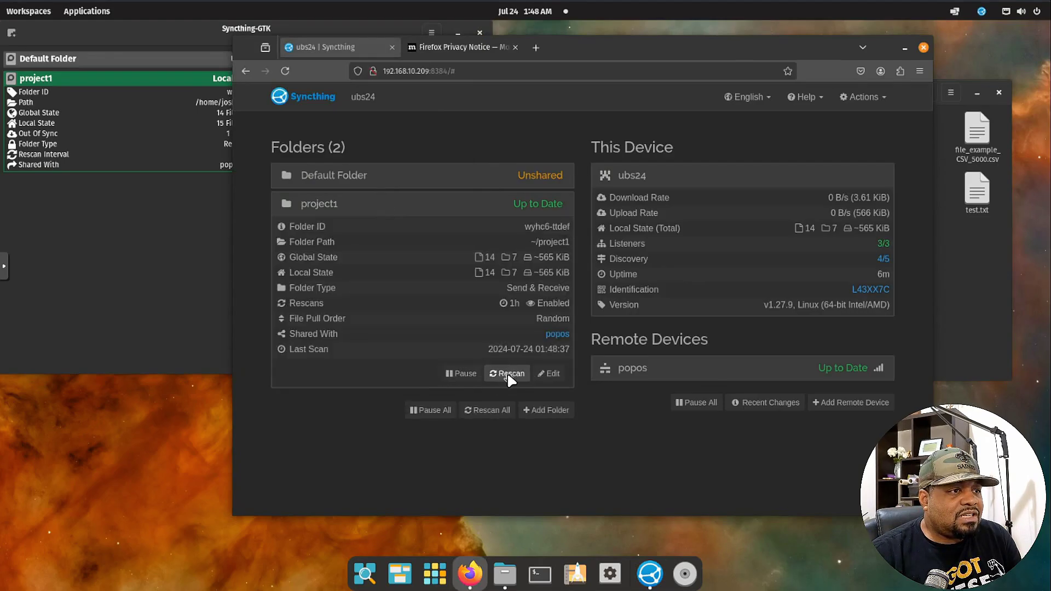
Open the desktop's own Syncthing web interface from Syncthing-GTK.
{"action": "left_click", "coordinate": [203, 257]}
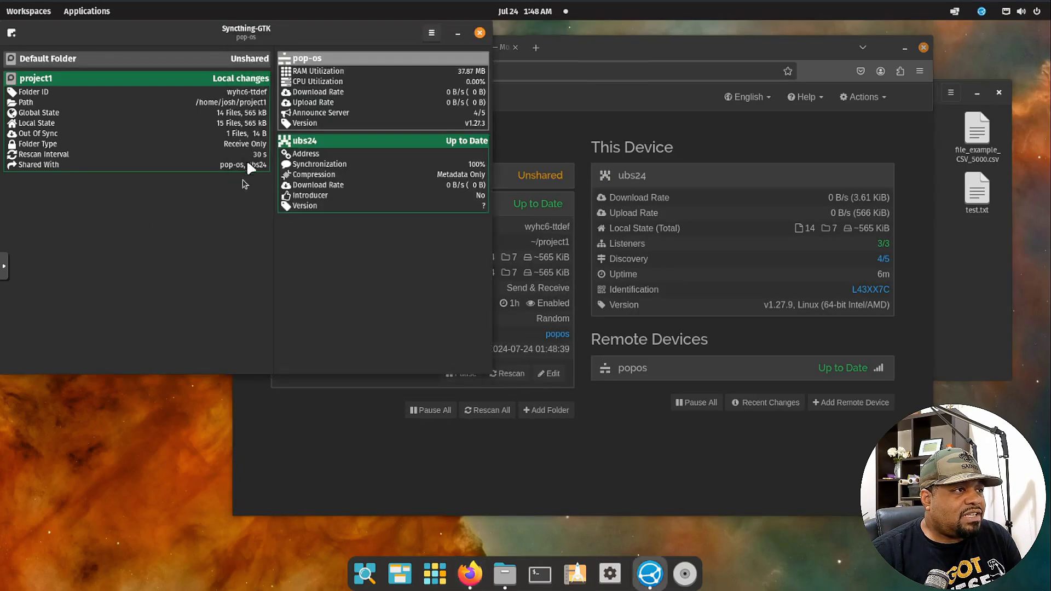
{"action": "left_click", "coordinate": [166, 78]}
{"action": "right_click", "coordinate": [167, 76]}
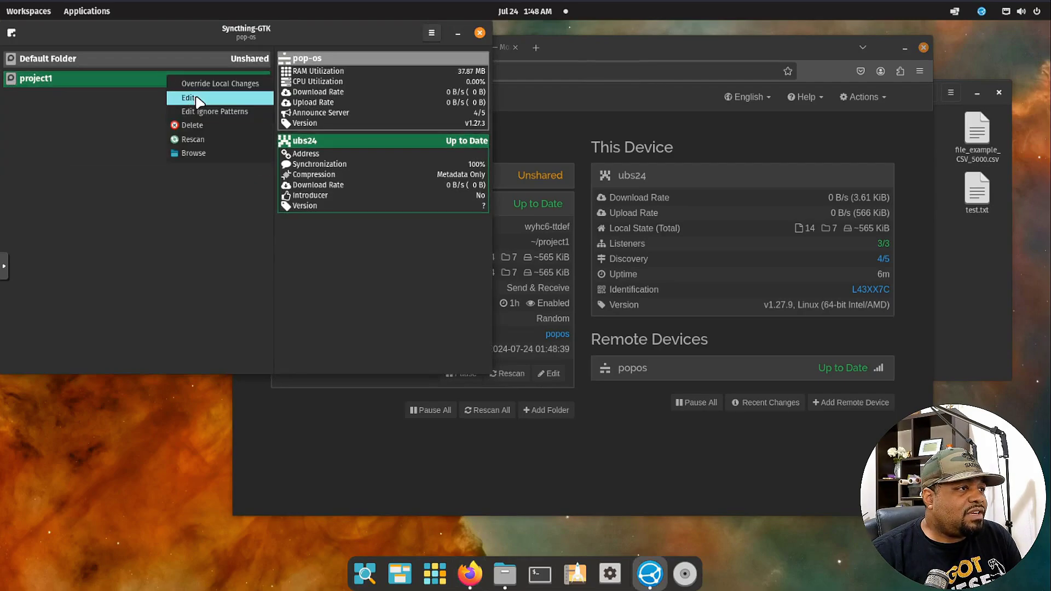
{"action": "left_click", "coordinate": [189, 97]}
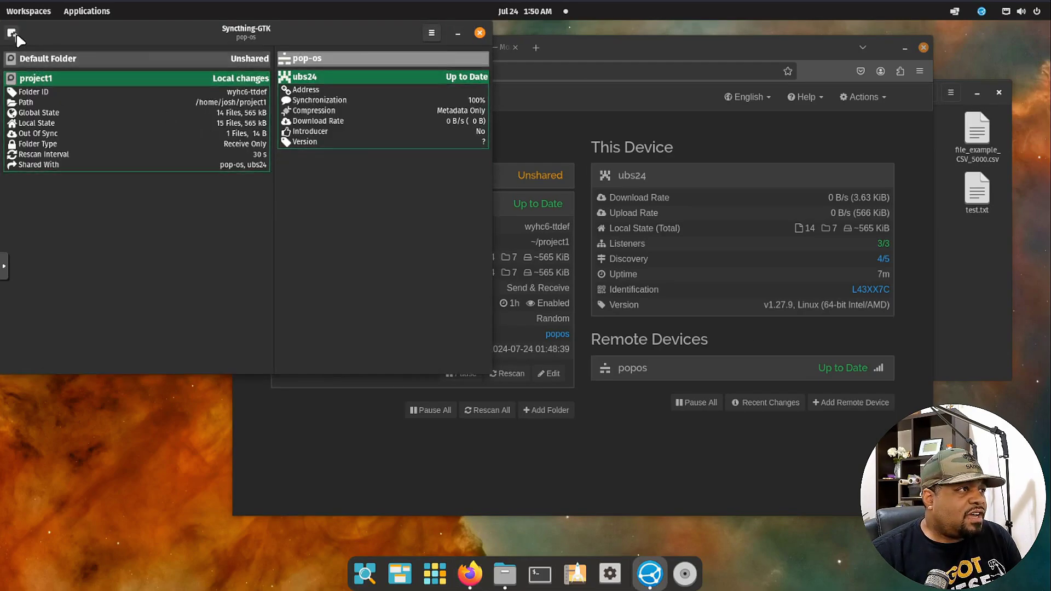
{"action": "left_click", "coordinate": [12, 33]}
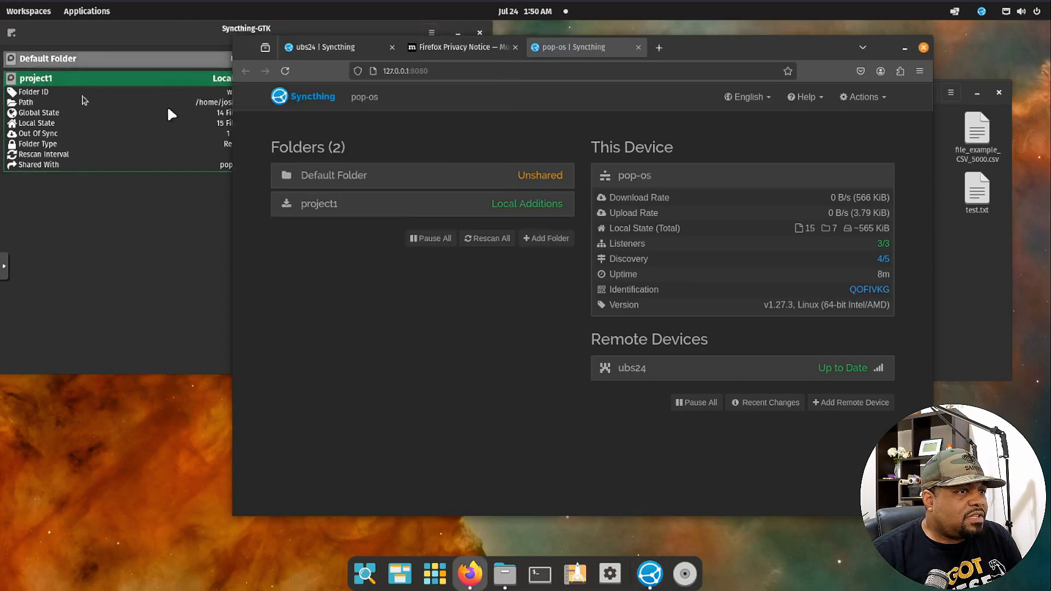
{"action": "left_click", "coordinate": [117, 43]}
{"action": "left_click", "coordinate": [18, 30]}
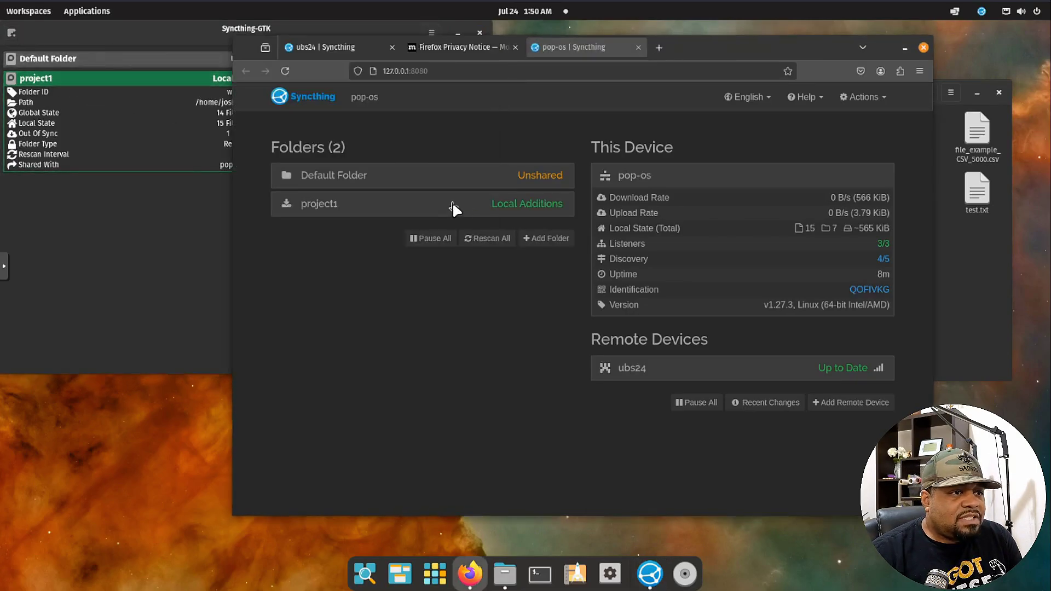
Set the desktop project1 folder type to Send & Receive under Advanced and save.
{"action": "left_click", "coordinate": [453, 208]}
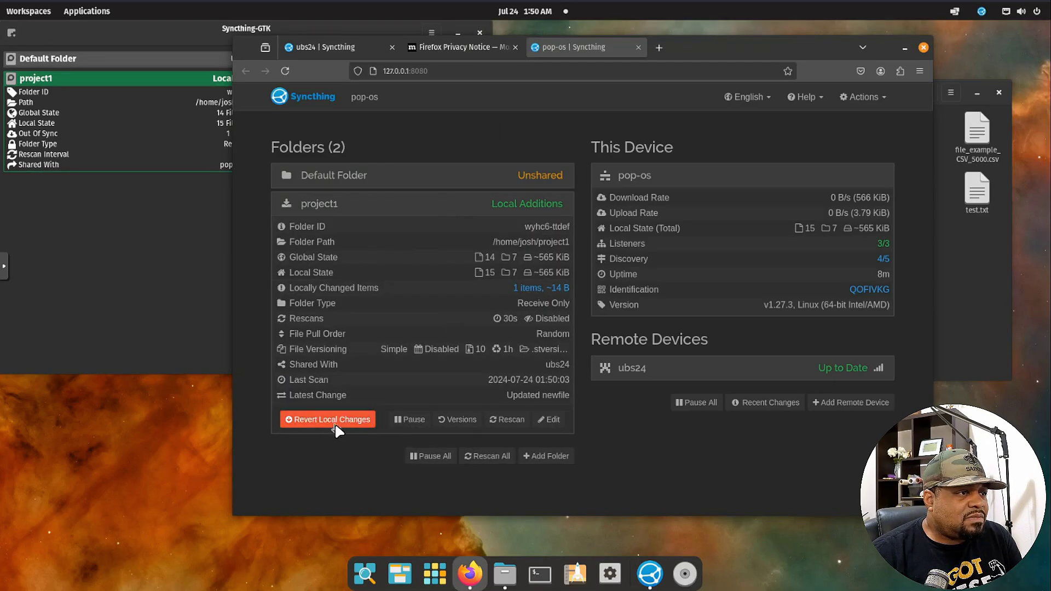
{"action": "left_click", "coordinate": [547, 420]}
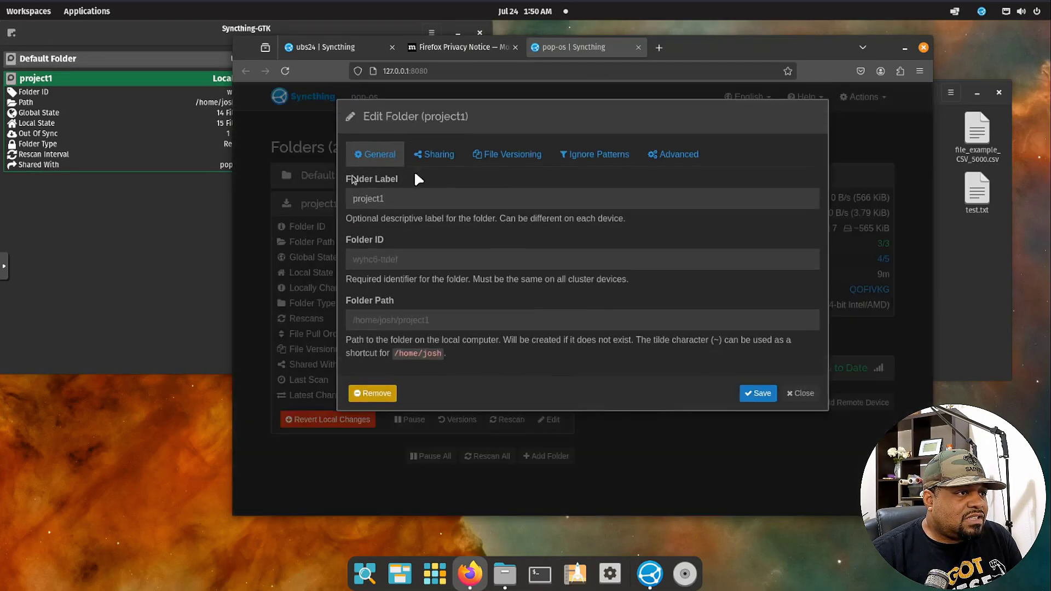
{"action": "left_click", "coordinate": [507, 154]}
{"action": "left_click", "coordinate": [674, 153]}
{"action": "scroll", "coordinate": [376, 228], "scroll_direction": "down", "scroll_amount": 3}
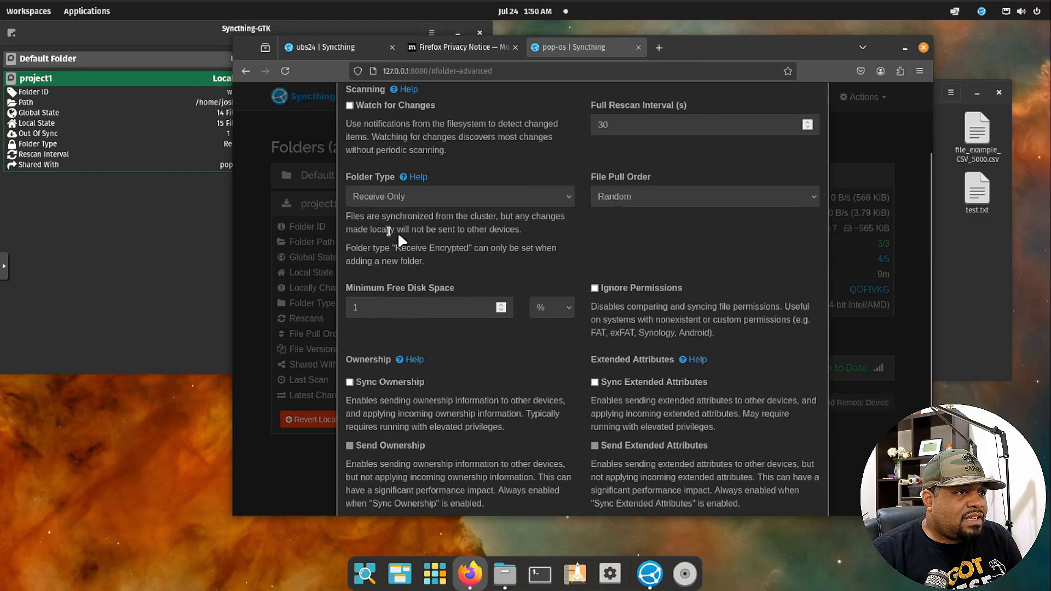
{"action": "scroll", "coordinate": [415, 234], "scroll_direction": "up", "scroll_amount": 2}
{"action": "left_click", "coordinate": [561, 286]}
{"action": "left_click", "coordinate": [462, 304]}
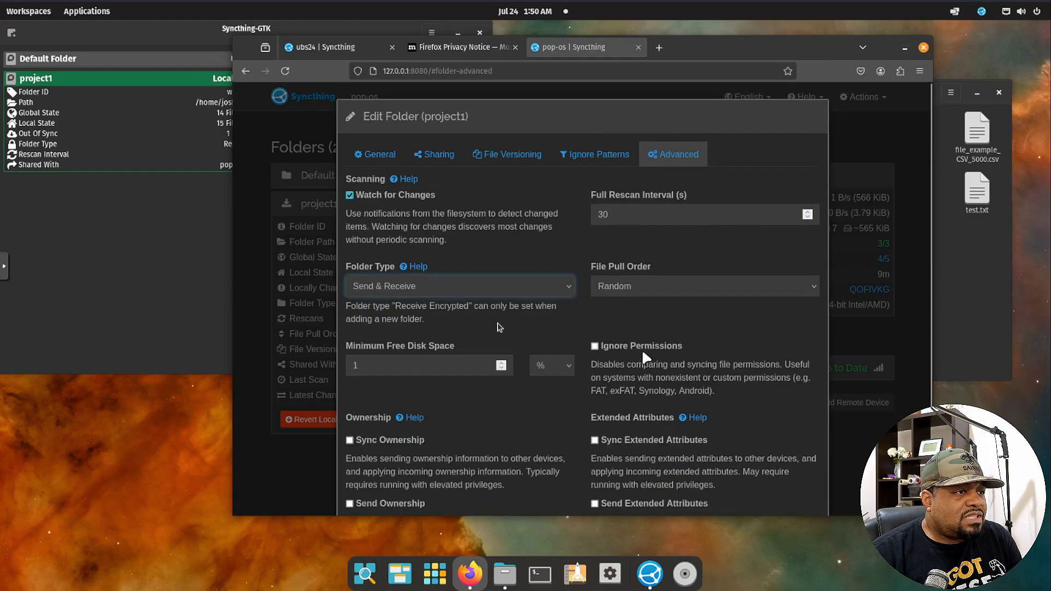
{"action": "scroll", "coordinate": [676, 274], "scroll_direction": "down", "scroll_amount": 5}
{"action": "left_click", "coordinate": [758, 480]}
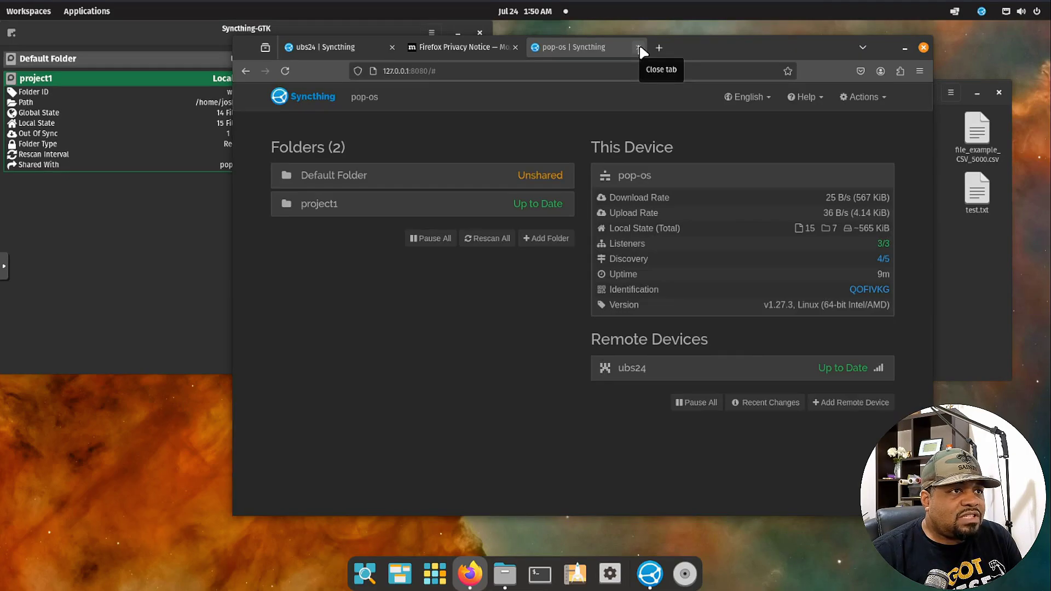
{"action": "left_click", "coordinate": [638, 48]}
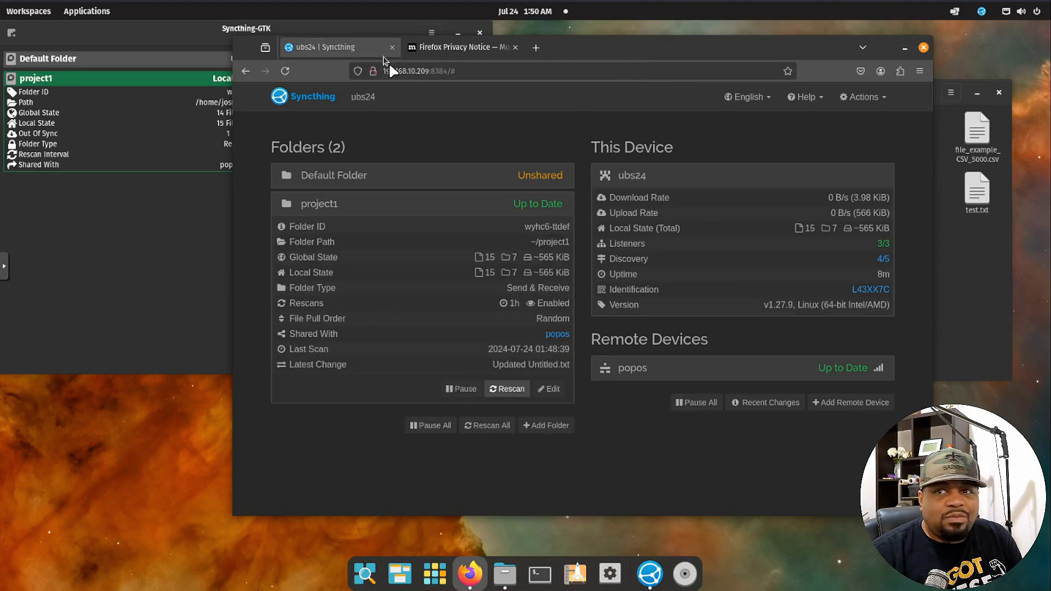
Verify project1 is Up to Date with 0 out-of-sync files, including Untitled.txt, on both devices.
{"action": "left_click", "coordinate": [84, 270]}
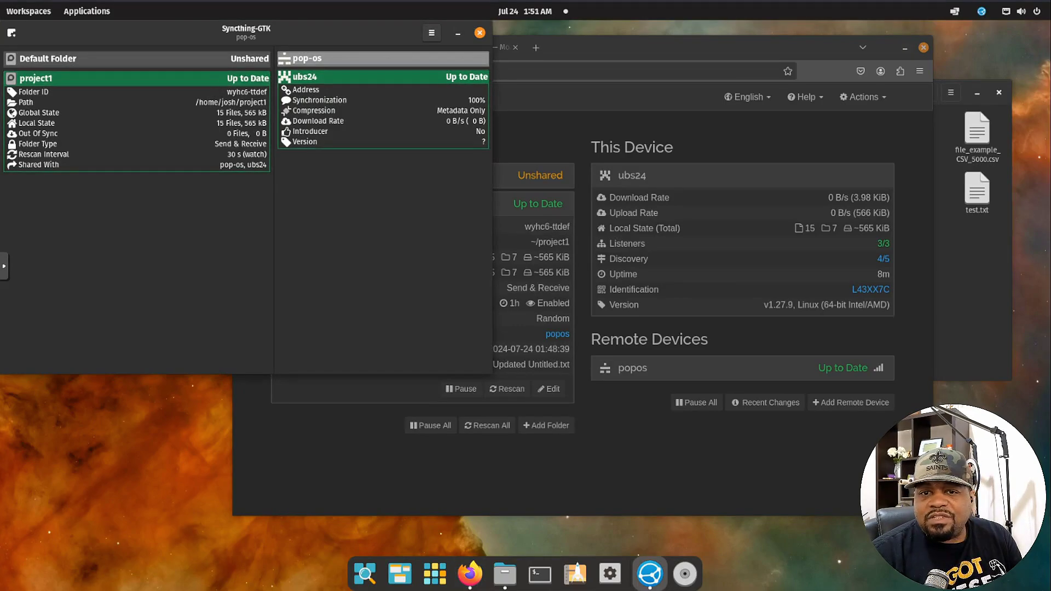
{"action": "left_click", "coordinate": [414, 436]}
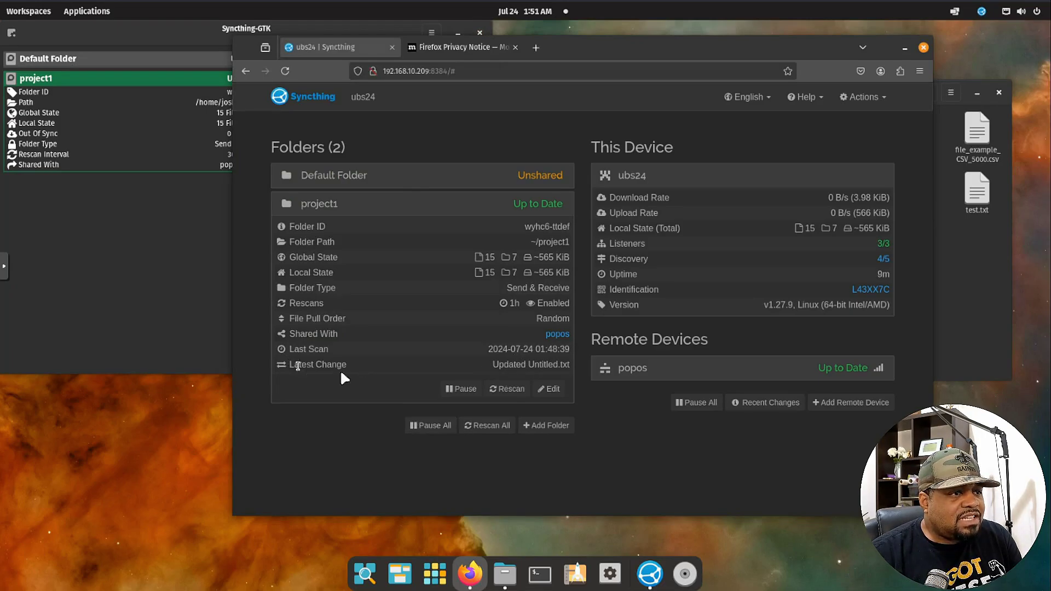
{"action": "left_click_drag", "start_coordinate": [494, 362], "coordinate": [569, 364]}
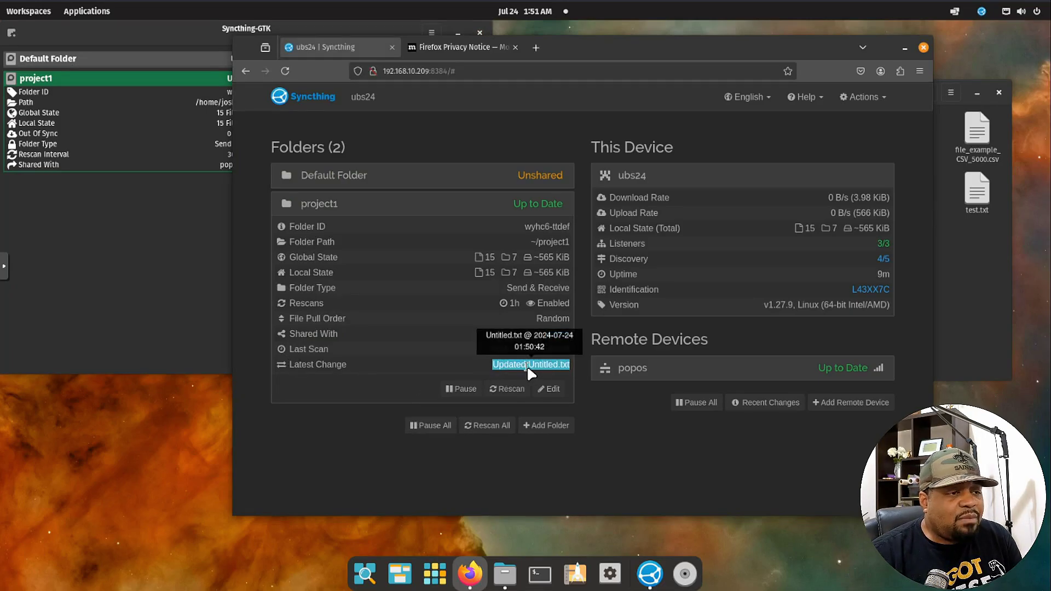
{"action": "left_click", "coordinate": [974, 337]}
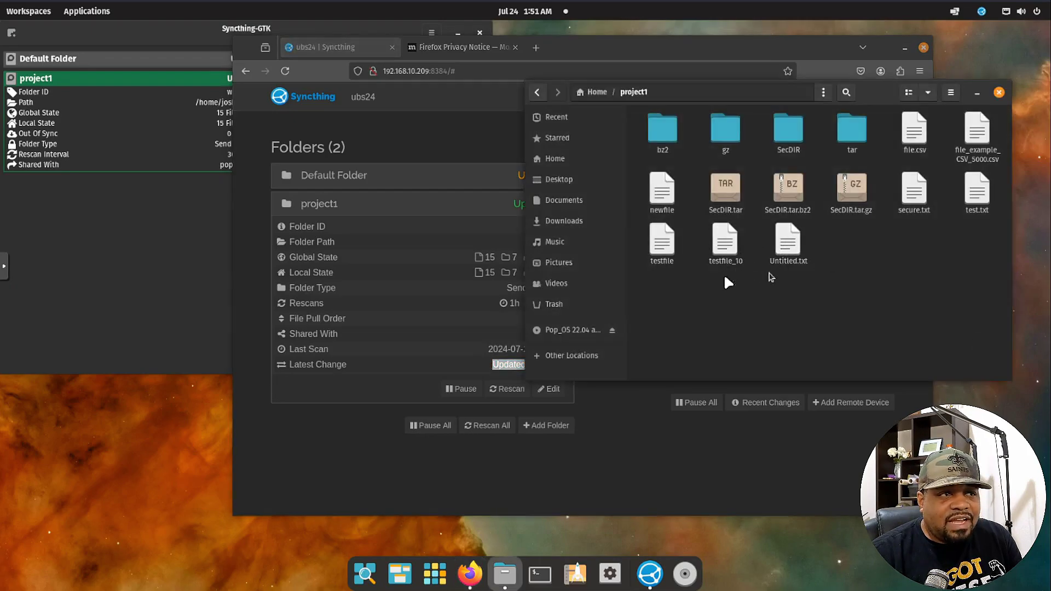
{"action": "left_click", "coordinate": [219, 116]}
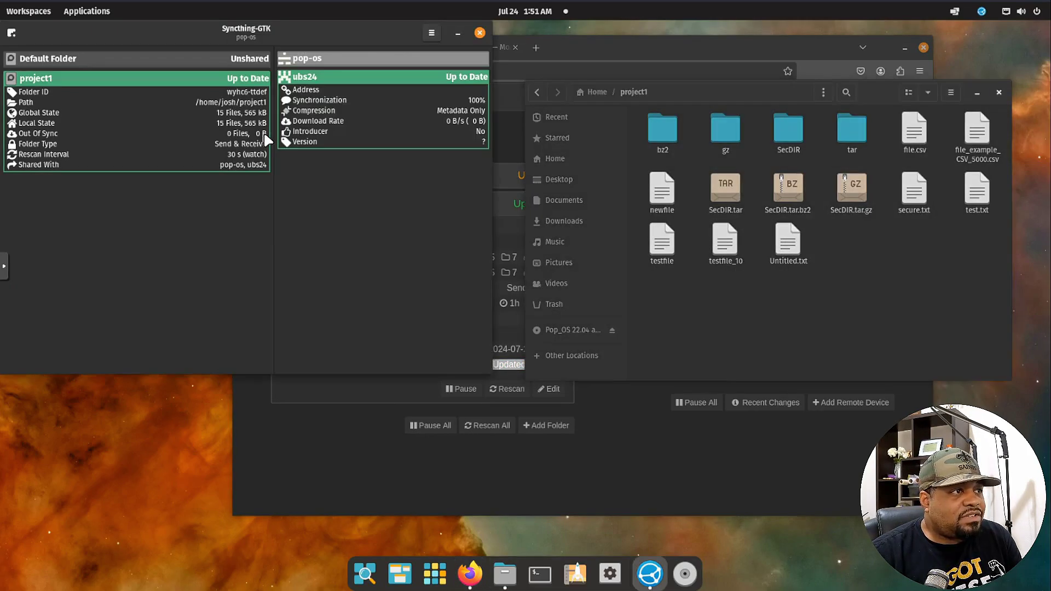